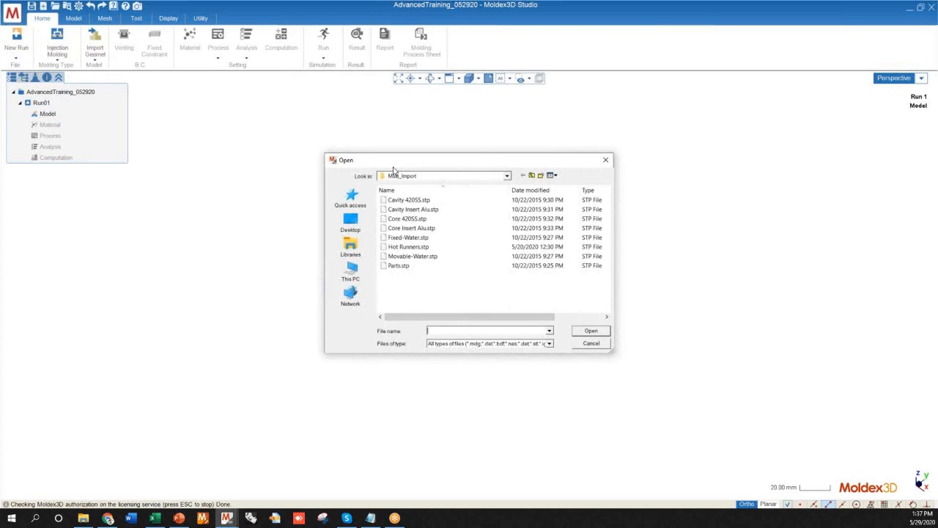
Browse up to the Consumer project folder and return through CAD Data into the Multi_Import folder
left_click(532, 176)
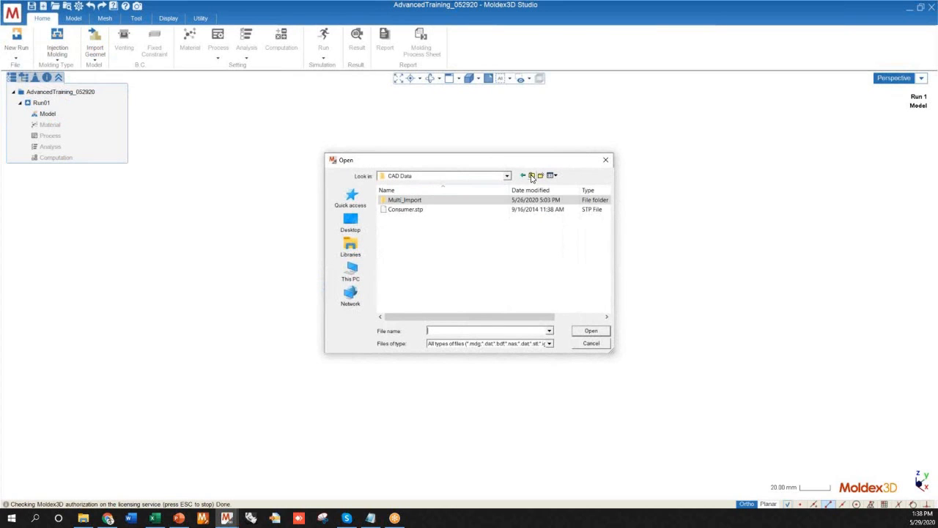
left_click(532, 176)
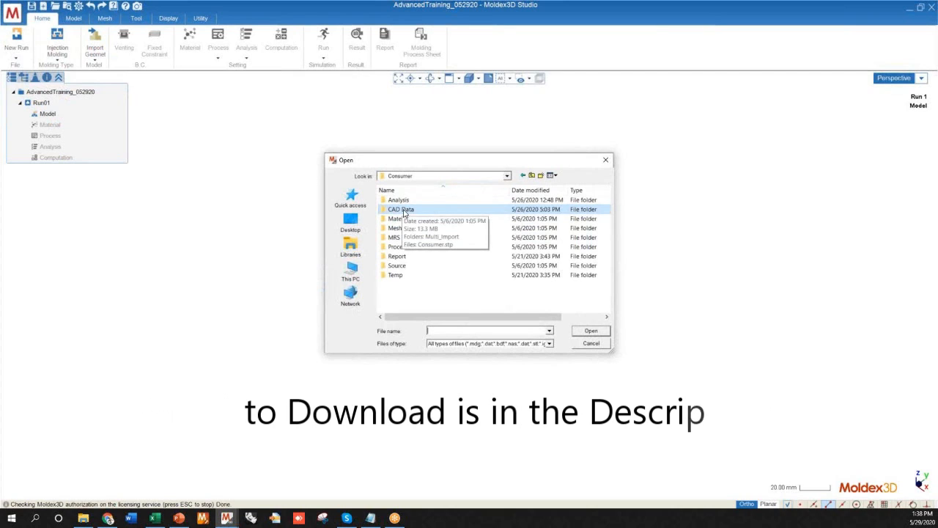
double_click(404, 211)
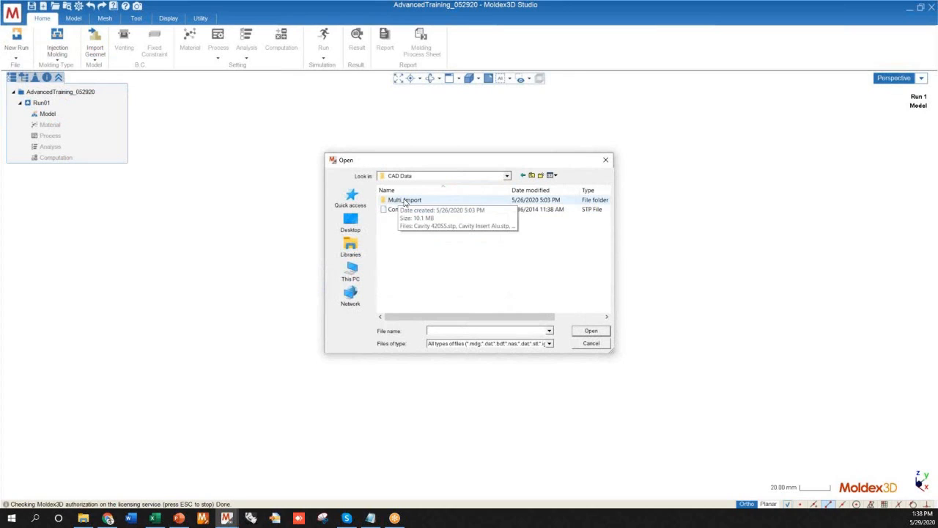
double_click(404, 202)
Review the parts, hot runner, water line, cavity, core and insert STP files in Multi_Import and the supported file types
left_click_drag(447, 286, 380, 190)
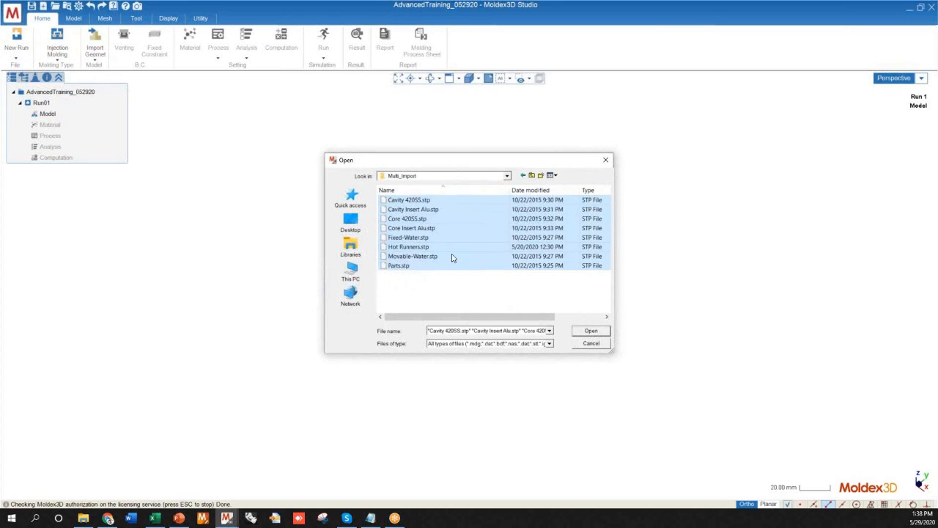
left_click(455, 288)
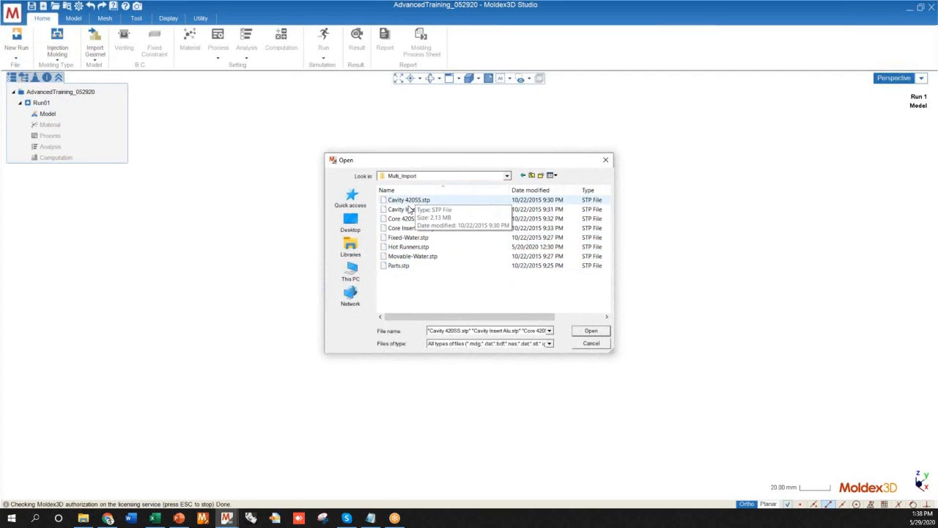
left_click(399, 267)
left_click(403, 248)
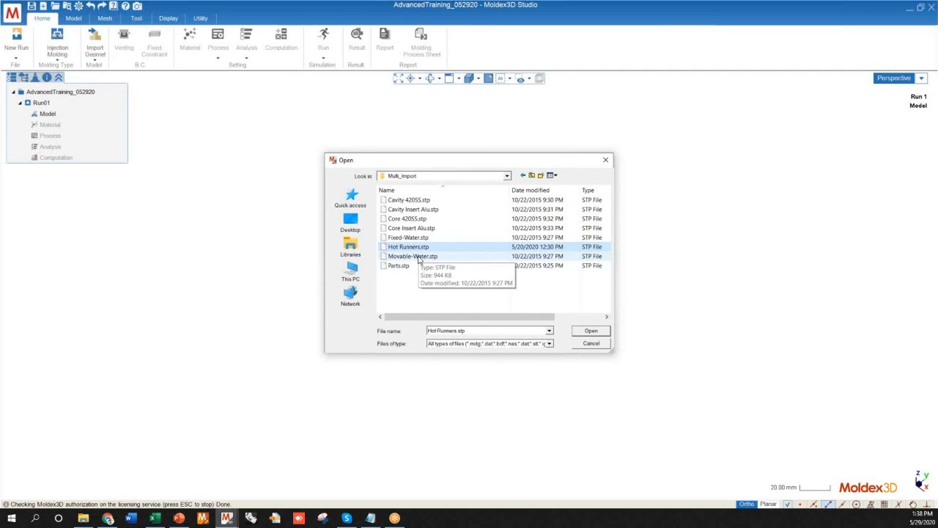
left_click(419, 257)
left_click(411, 237, "ctrl")
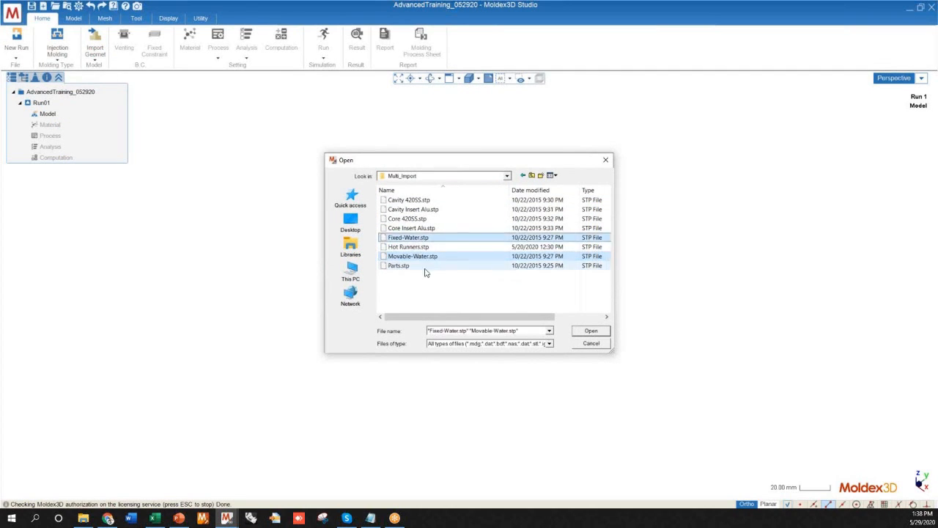
left_click(410, 228)
left_click(413, 201, "shift")
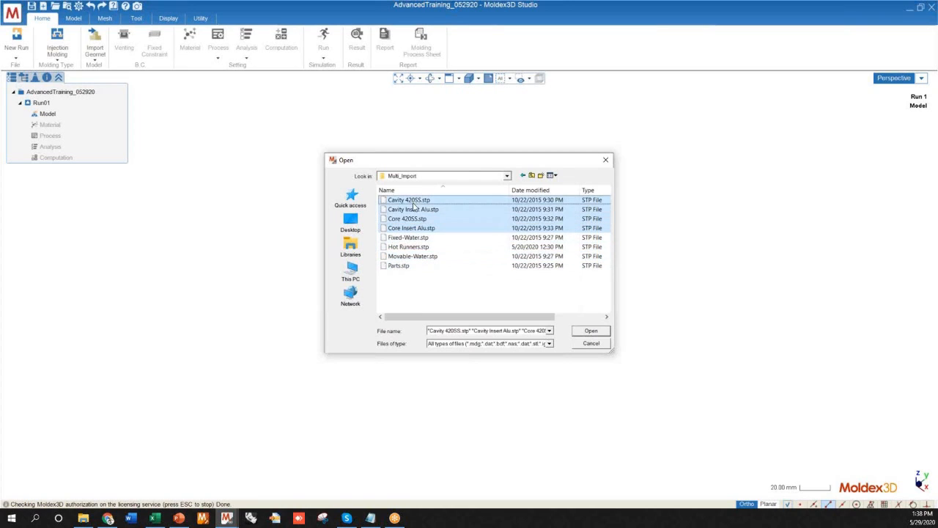
left_click(427, 294)
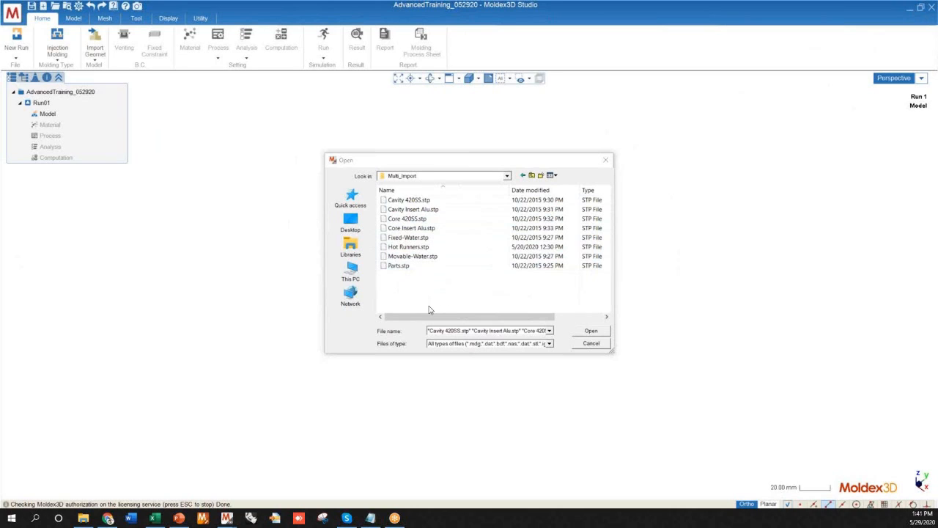
left_click(459, 343)
left_click(459, 343)
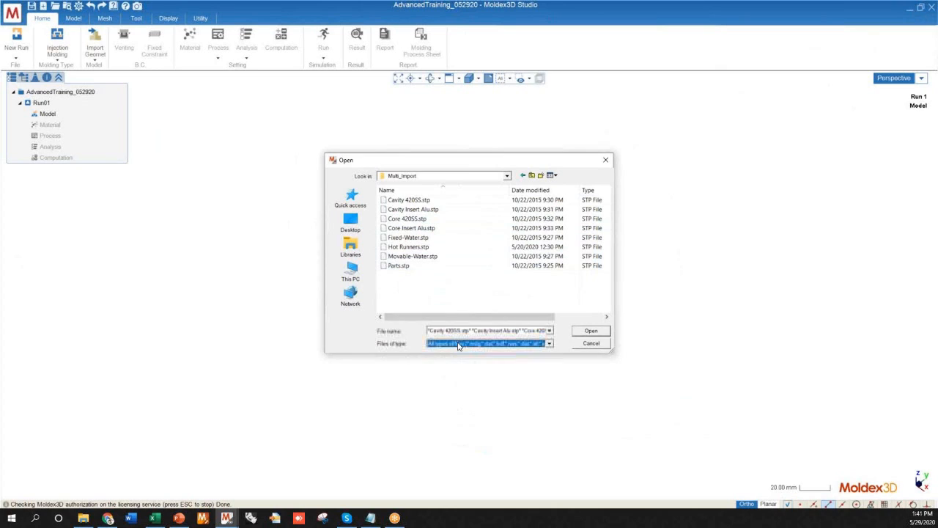
Import Parts.stp from the Multi_Import folder
left_click(411, 267)
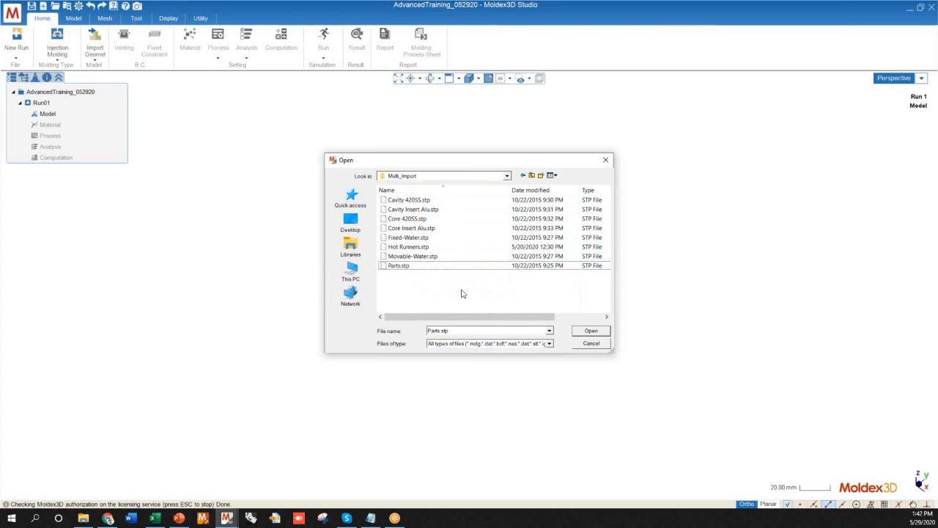
left_click(405, 266)
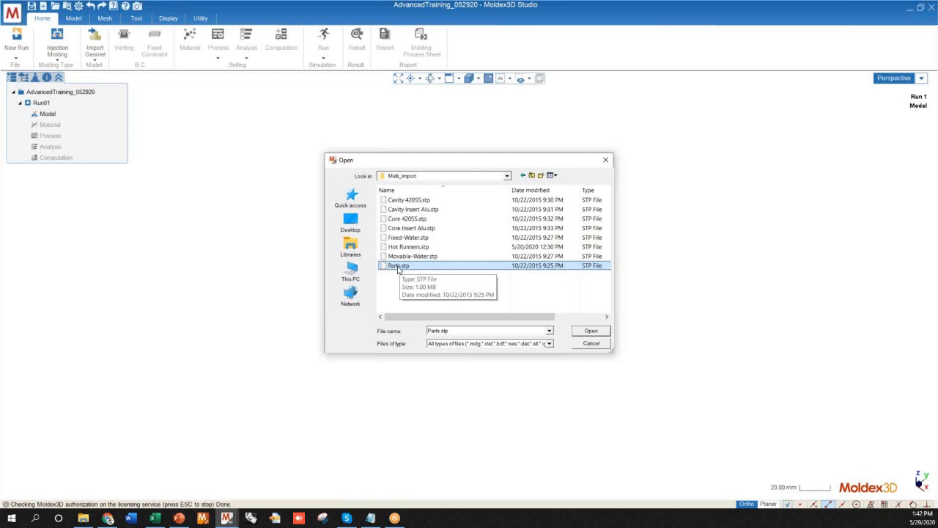
double_click(399, 266)
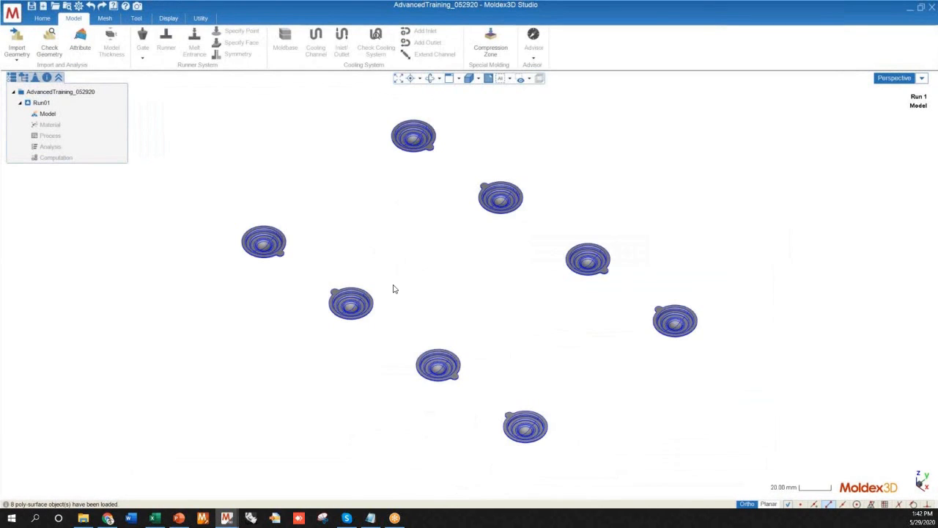
Examine the imported part cavities up close and as a whole layout
mouse_move(428, 313)
middle_mouse_down()
mouse_move(375, 241)
mouse_move(198, 182)
mouse_move(173, 153)
mouse_move(155, 79)
mouse_move(374, 288)
mouse_move(419, 266)
mouse_move(309, 318)
middle_mouse_up()
scroll(341, 300, "up", 5)
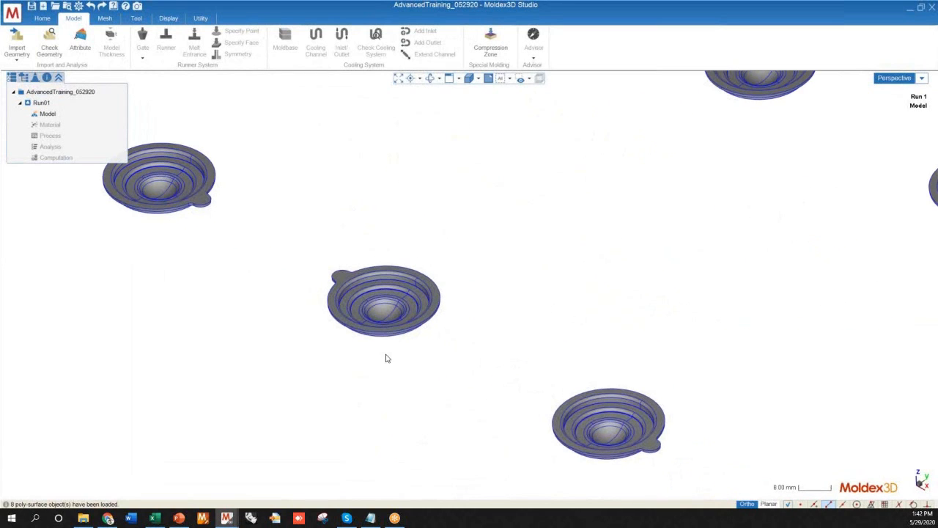
scroll(391, 300, "down", 5)
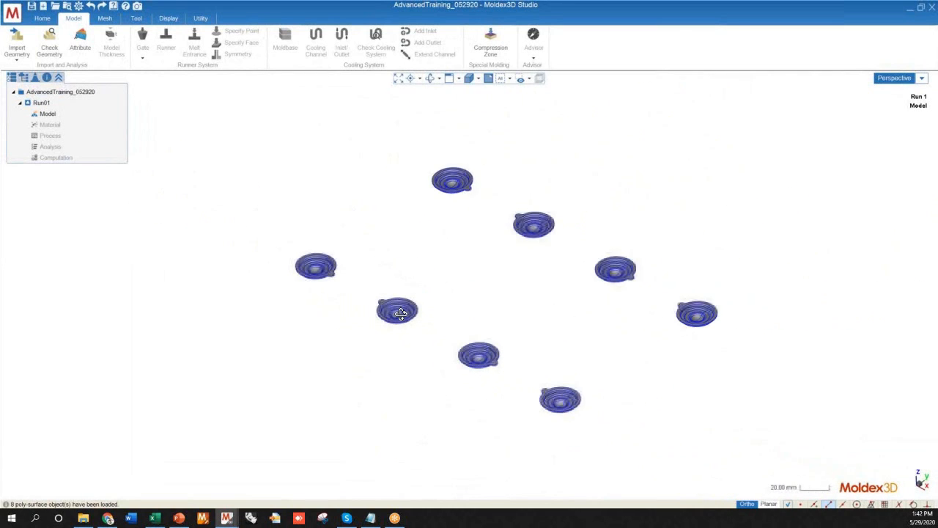
mouse_move(430, 327)
middle_mouse_down()
mouse_move(442, 335)
mouse_move(318, 297)
mouse_move(474, 330)
mouse_move(474, 201)
mouse_move(477, 289)
mouse_move(498, 305)
middle_mouse_up()
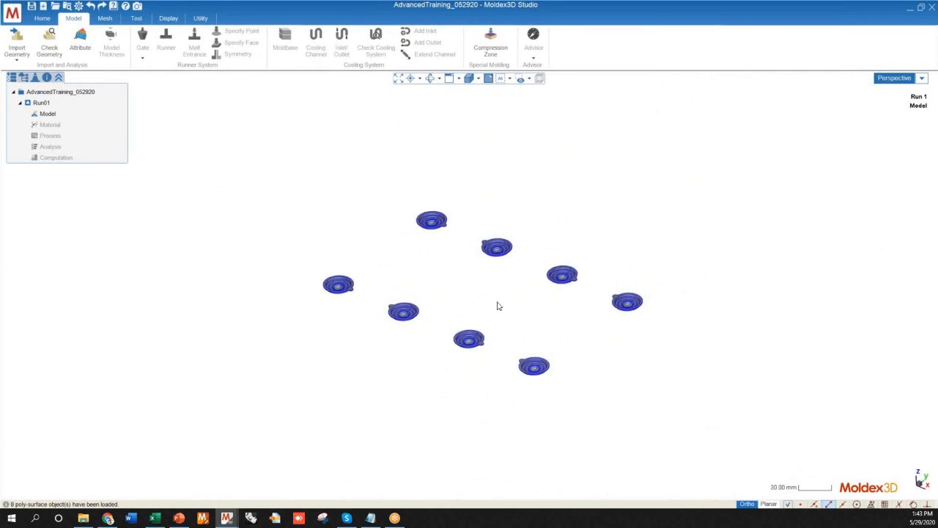
left_click(433, 225)
scroll(434, 233, "up", 5)
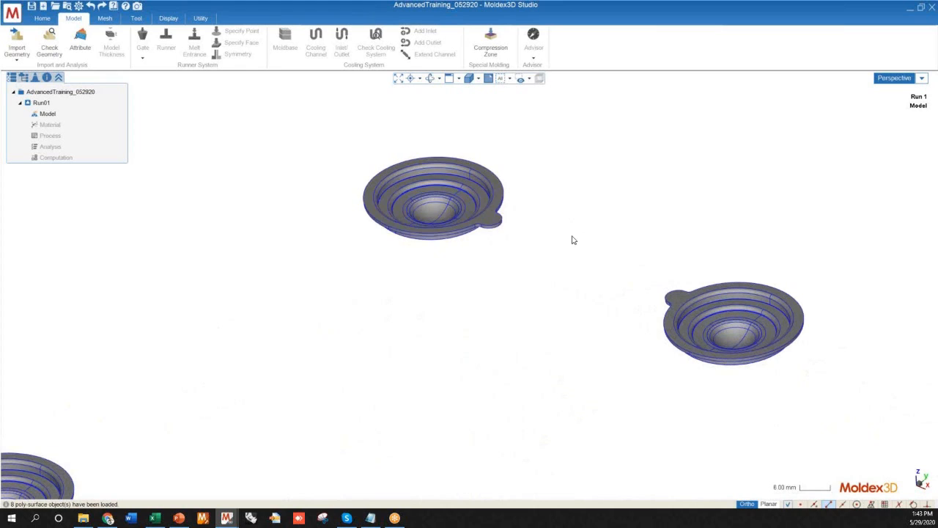
left_click(469, 193)
scroll(373, 151, "down", 1)
scroll(408, 145, "down", 2)
left_click(460, 192)
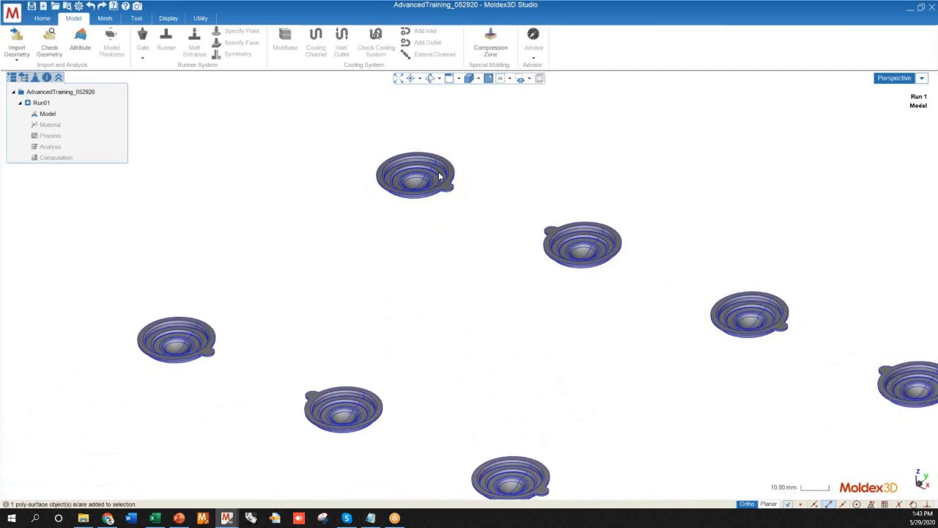
scroll(429, 175, "down", 5)
scroll(352, 233, "up", 3)
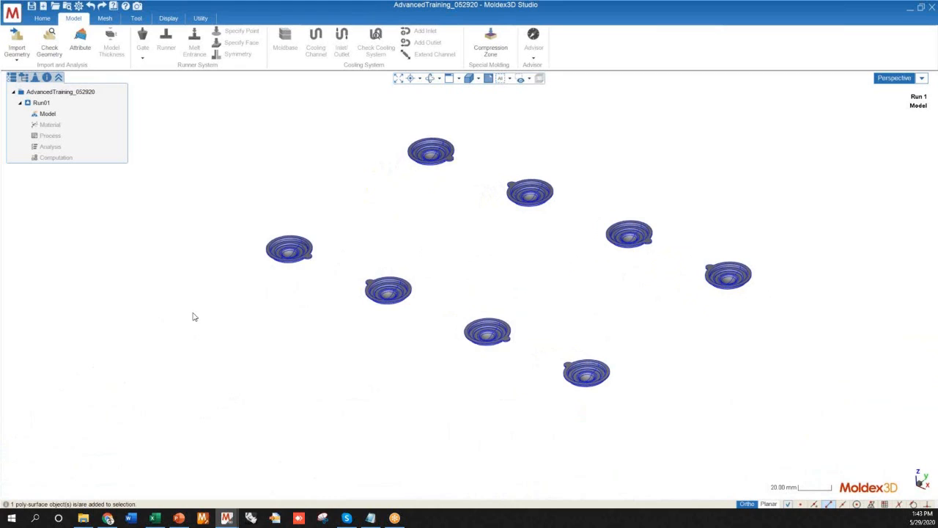
scroll(395, 260, "down", 2)
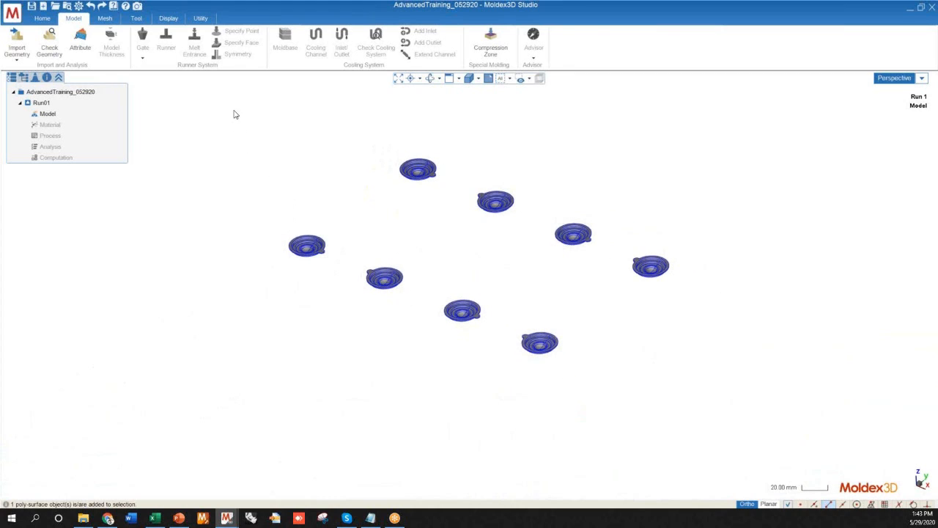
Select all the imported parts together and review the editing options offered for the selection
left_click_drag(227, 114, 721, 428)
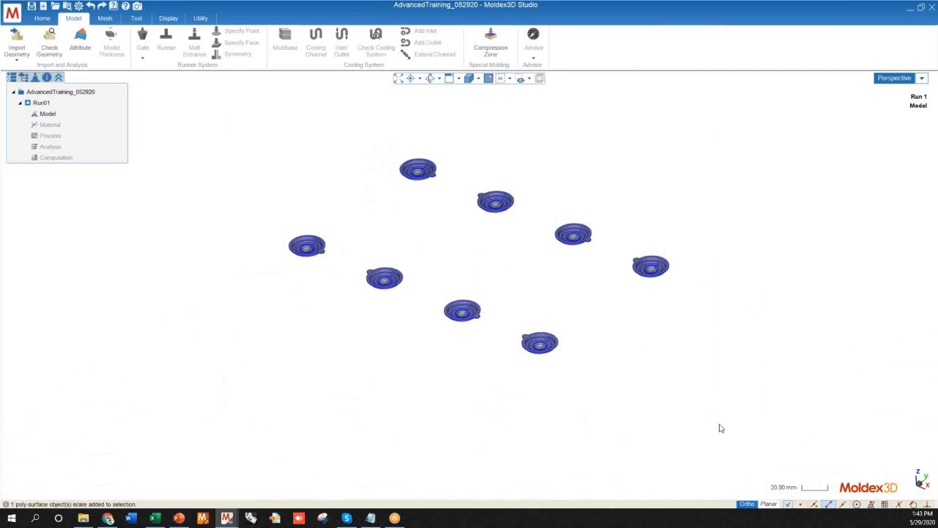
right_click(498, 209)
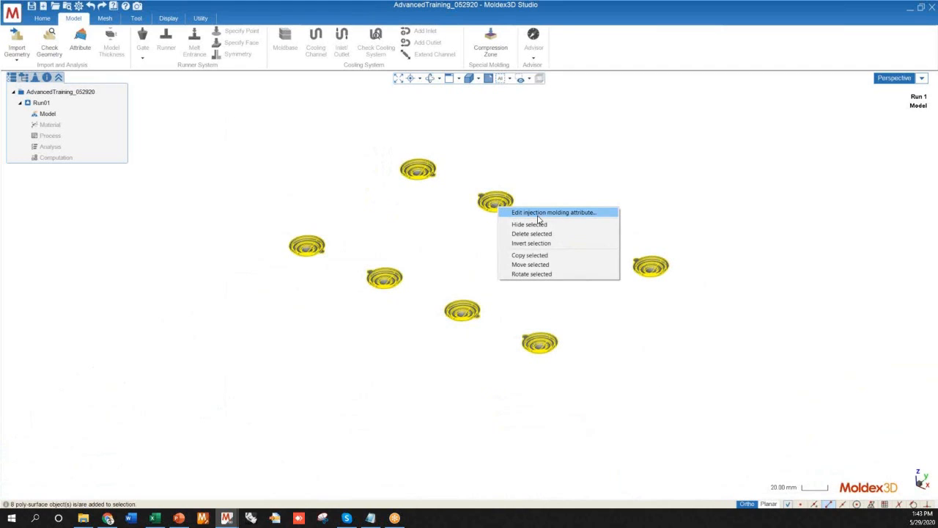
left_click(554, 171)
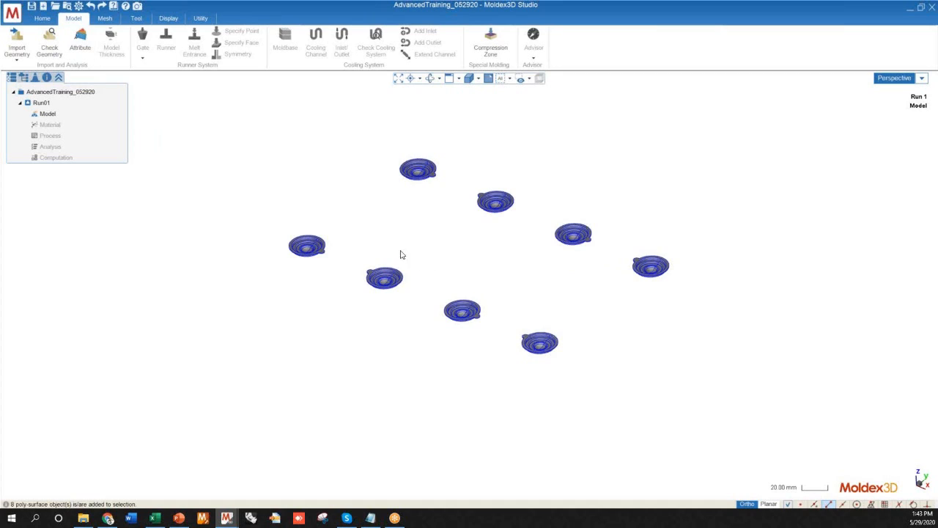
left_click_drag(236, 118, 757, 428)
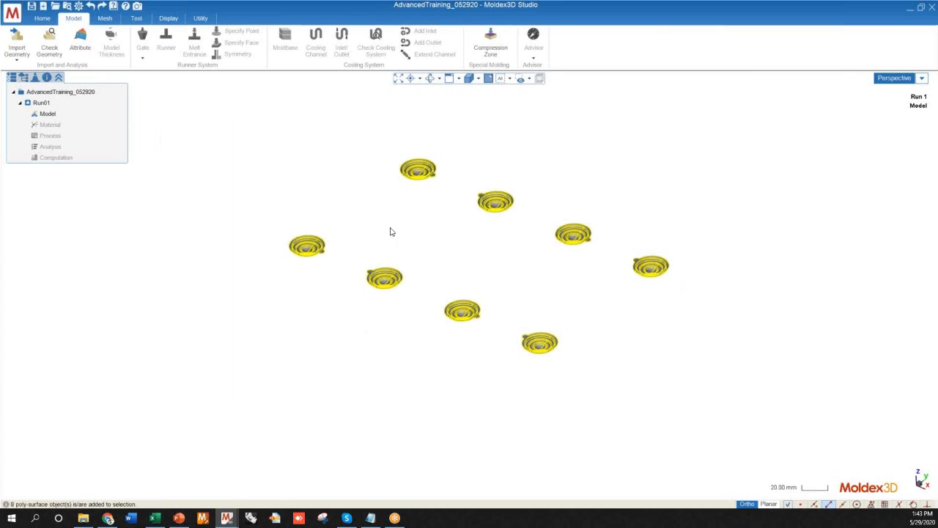
right_click(408, 180)
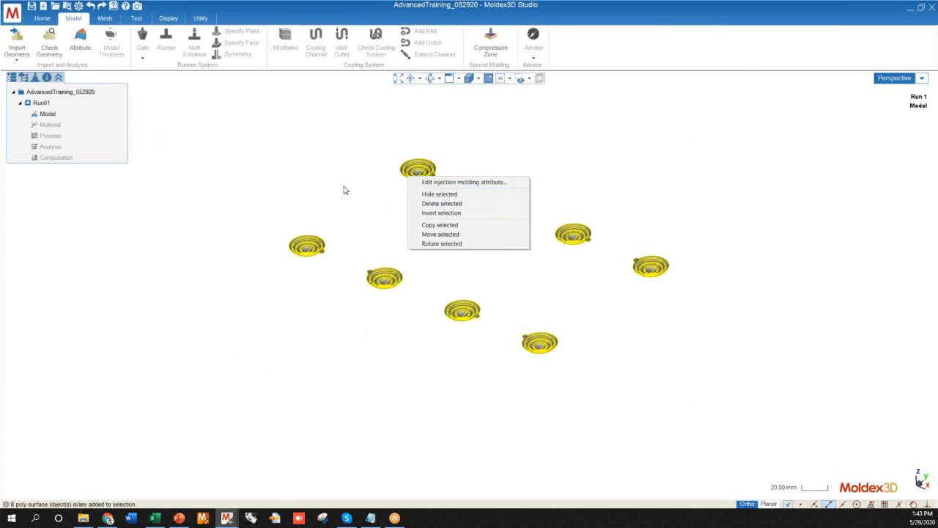
left_click(347, 191)
Select only the rearmost part, view its Attribute Wizard and close it without assigning an attribute
left_click(415, 175)
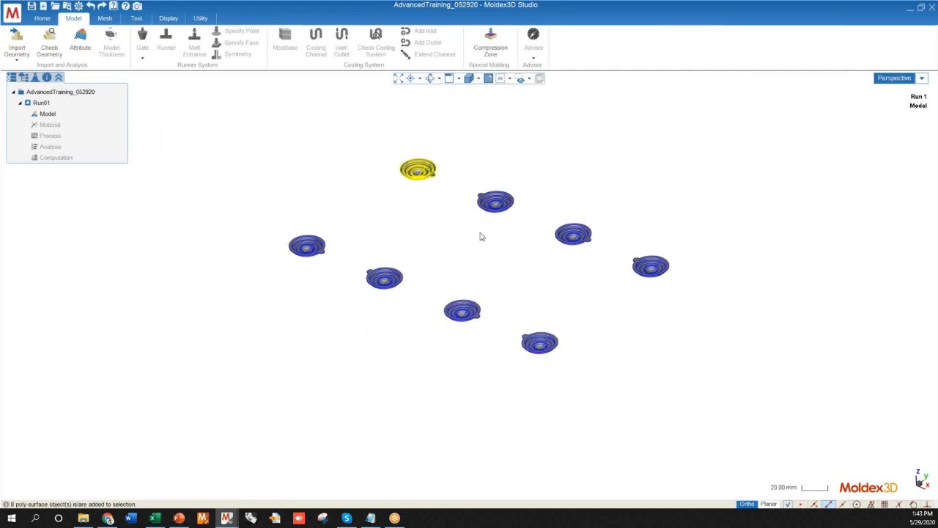
scroll(448, 175, "up", 1)
scroll(433, 172, "up", 6)
scroll(471, 215, "down", 3)
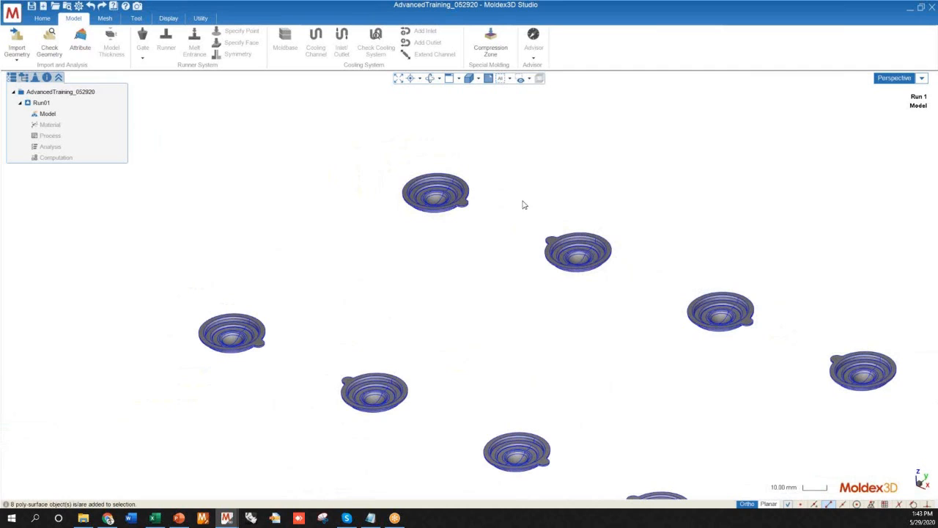
left_click(435, 191)
left_click(80, 40)
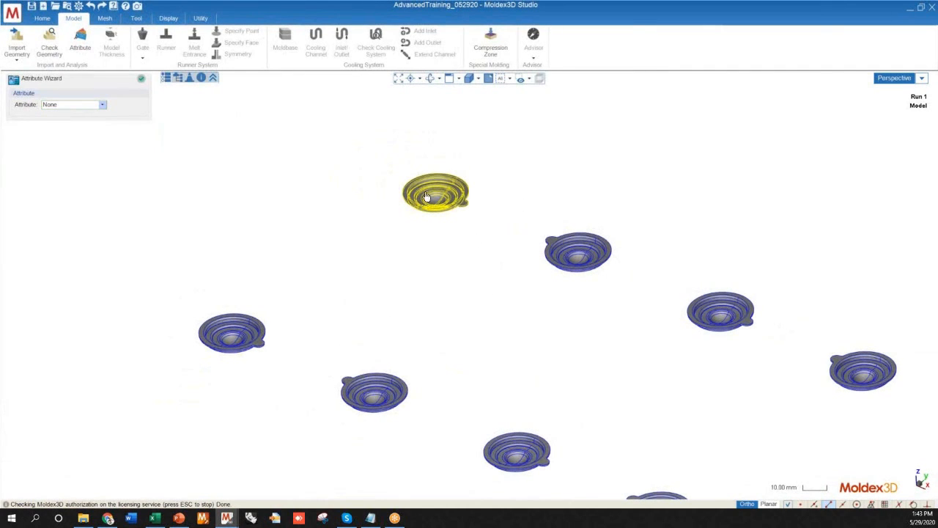
left_click(140, 78)
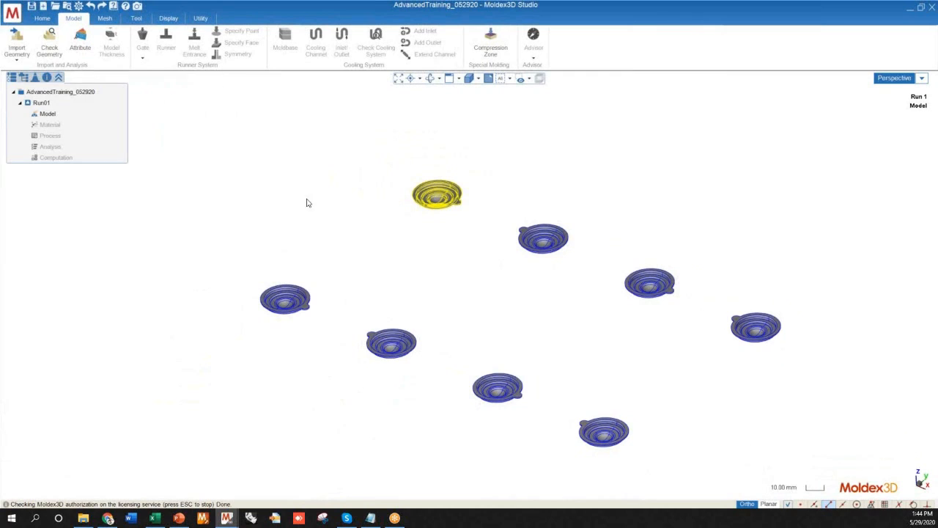
left_click(380, 233)
scroll(315, 171, "down", 2)
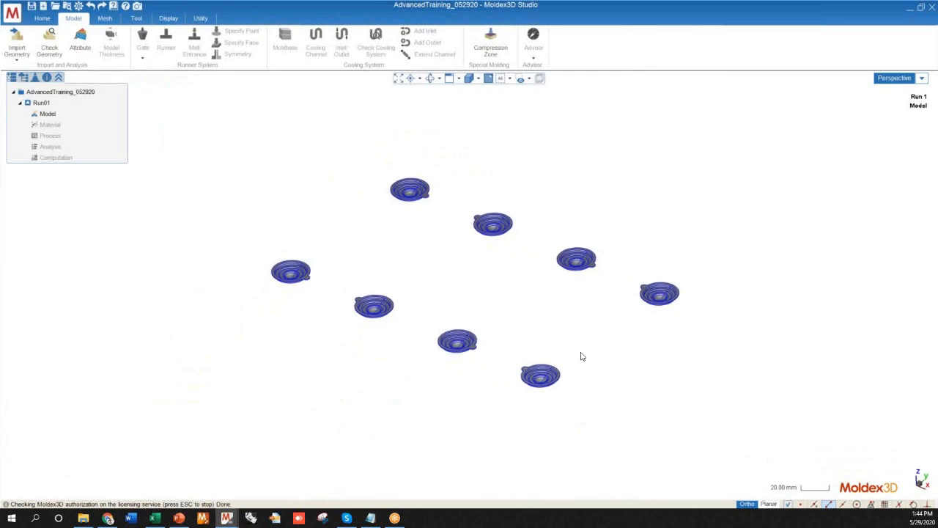
scroll(557, 351, "up", 2)
scroll(253, 227, "up", 2)
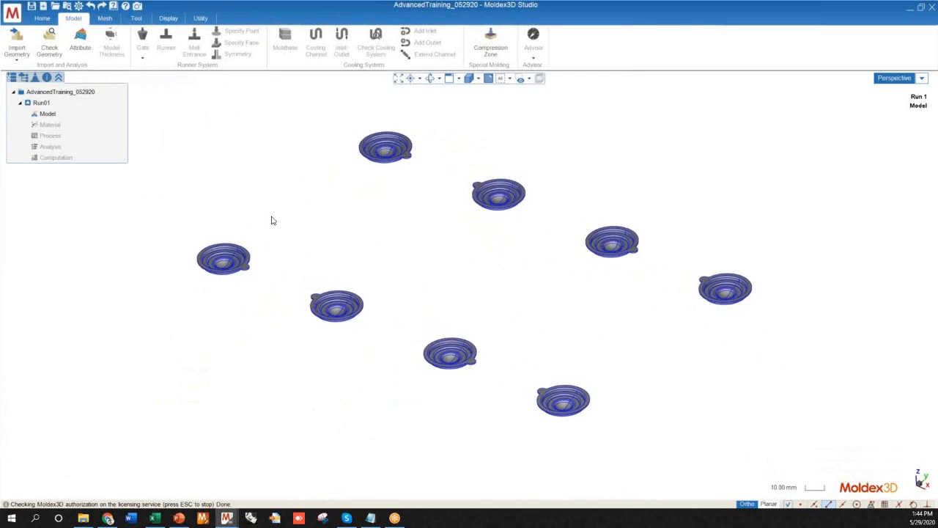
scroll(405, 206, "down", 1)
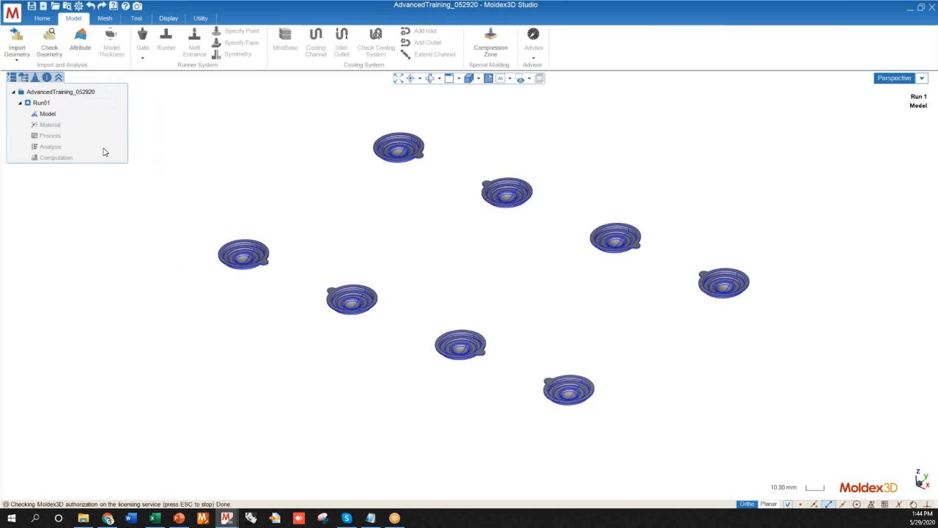
Display the model's object tree and review the options for Polysurface 0 without applying any
left_click(24, 78)
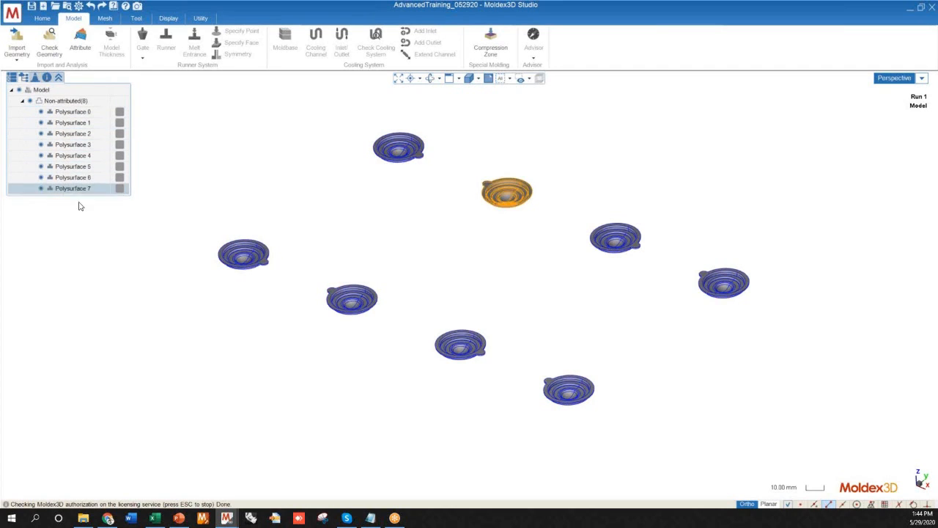
left_click(73, 115)
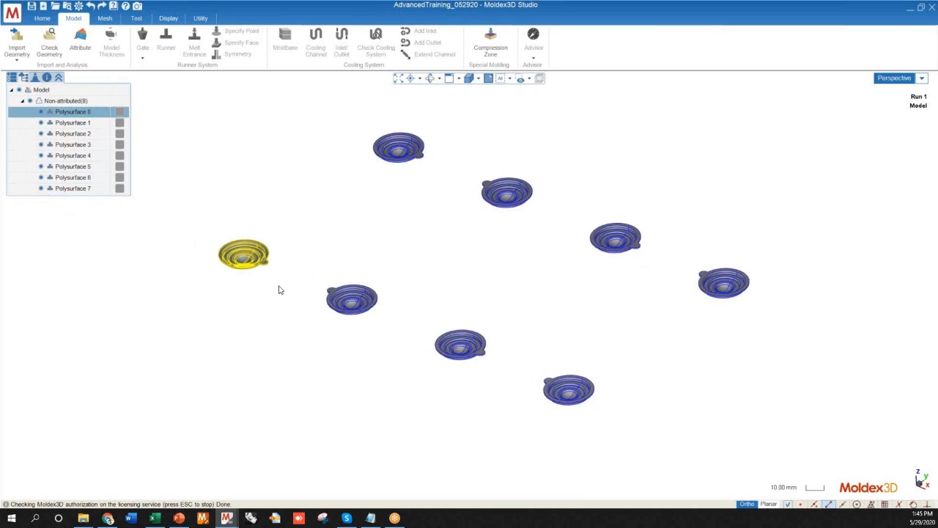
right_click(72, 115)
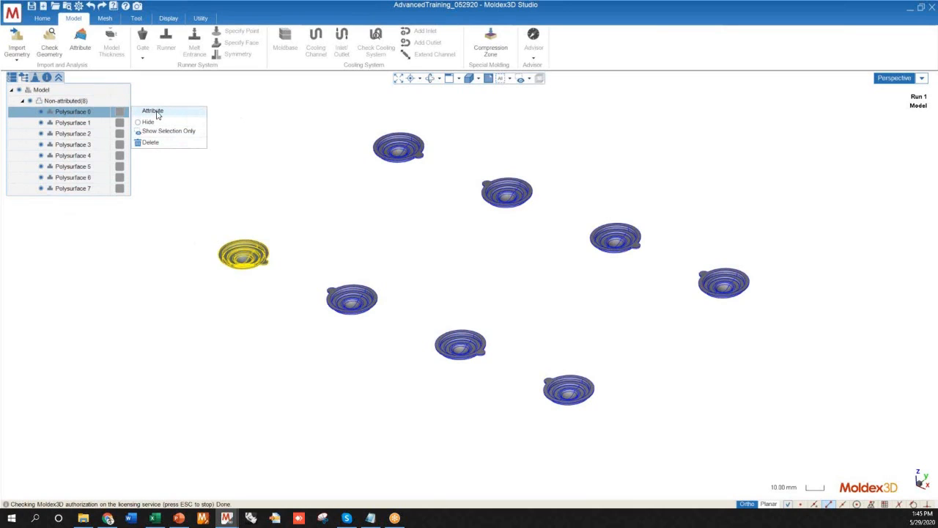
left_click(320, 269)
left_click(112, 294)
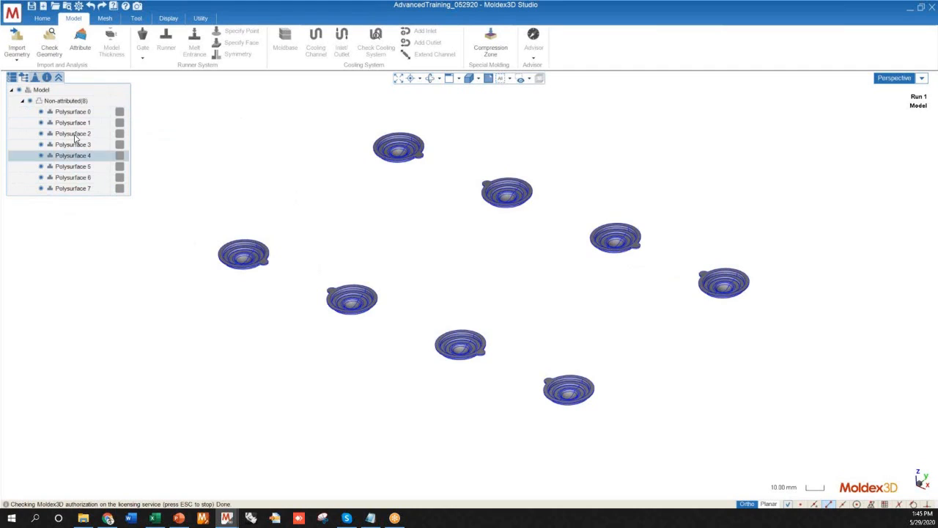
left_click(64, 112)
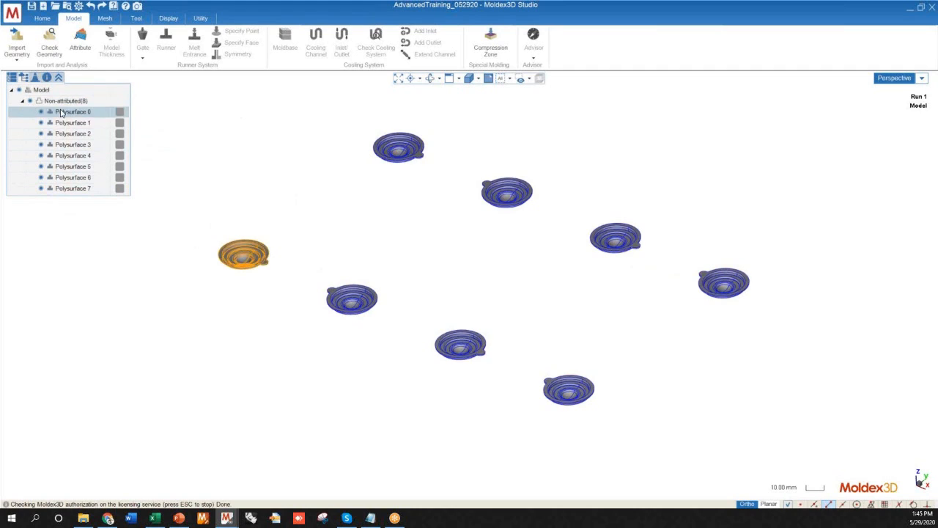
left_click(337, 373)
Assign the Part attribute to the whole group of non-attributed polysurfaces and apply it
left_click(63, 101)
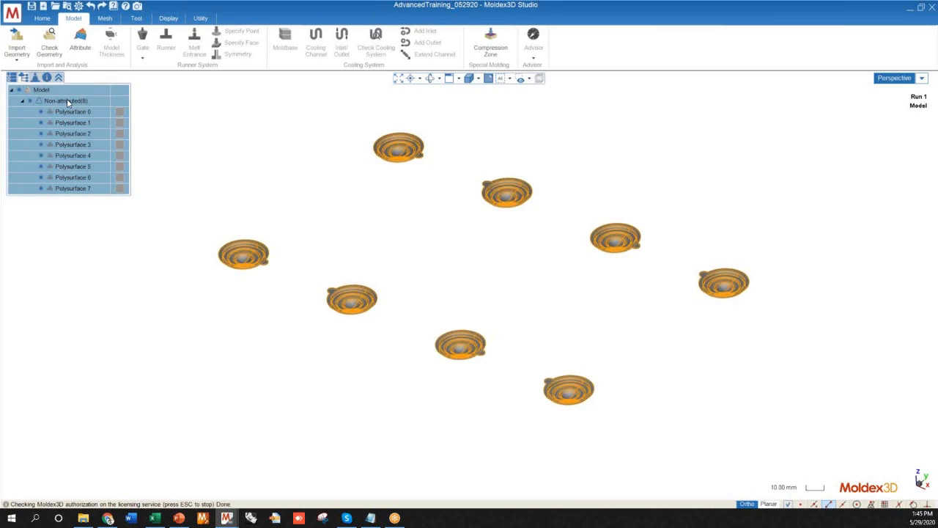
right_click(68, 102)
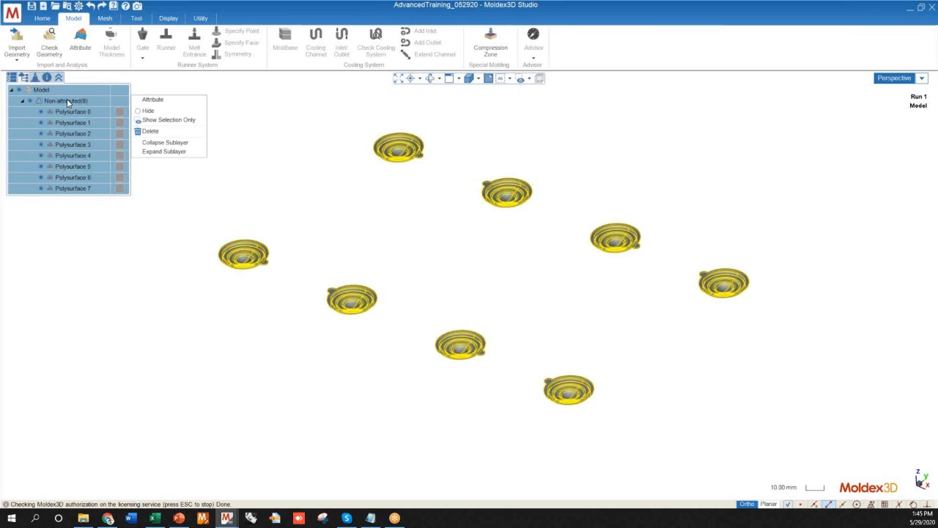
left_click(163, 103)
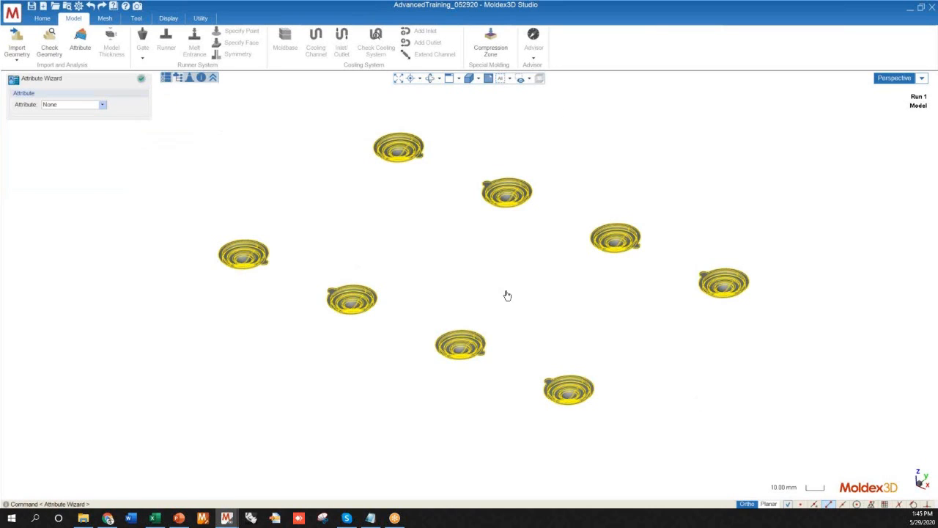
scroll(517, 299, "down", 2)
scroll(555, 329, "up", 1)
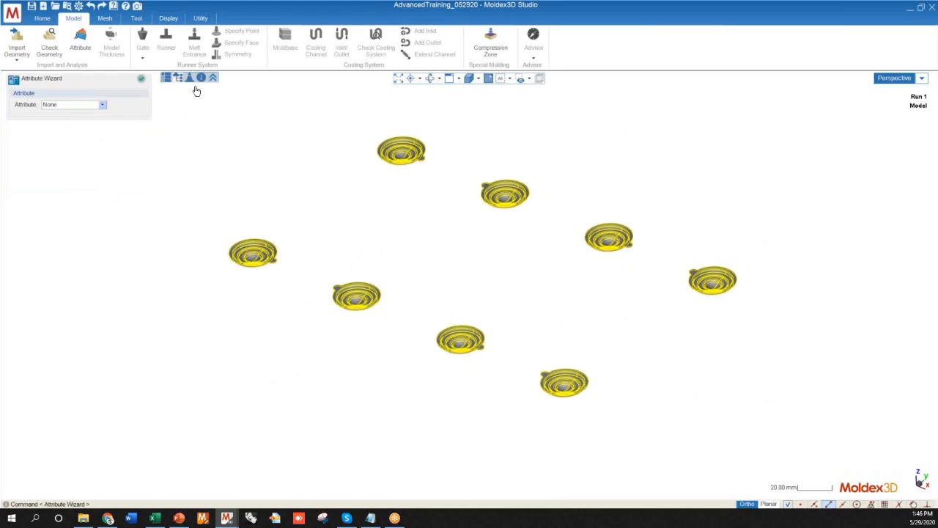
left_click(73, 109)
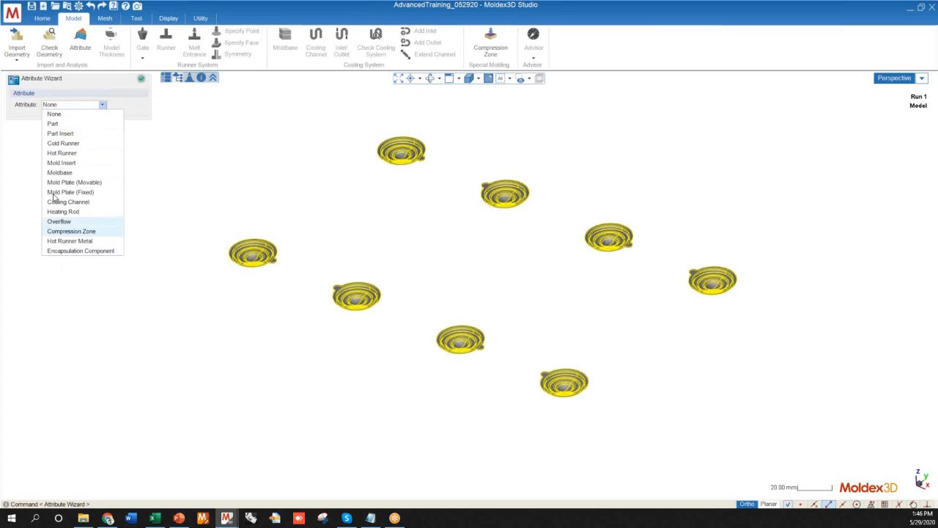
left_click(52, 125)
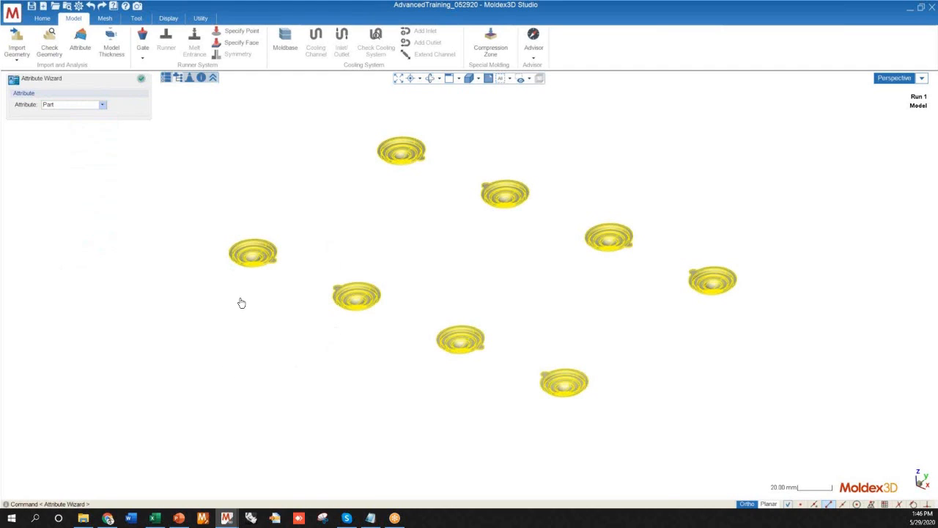
middle_click_drag(362, 379, 409, 359)
middle_click_drag(483, 227, 187, 132)
left_click(142, 80)
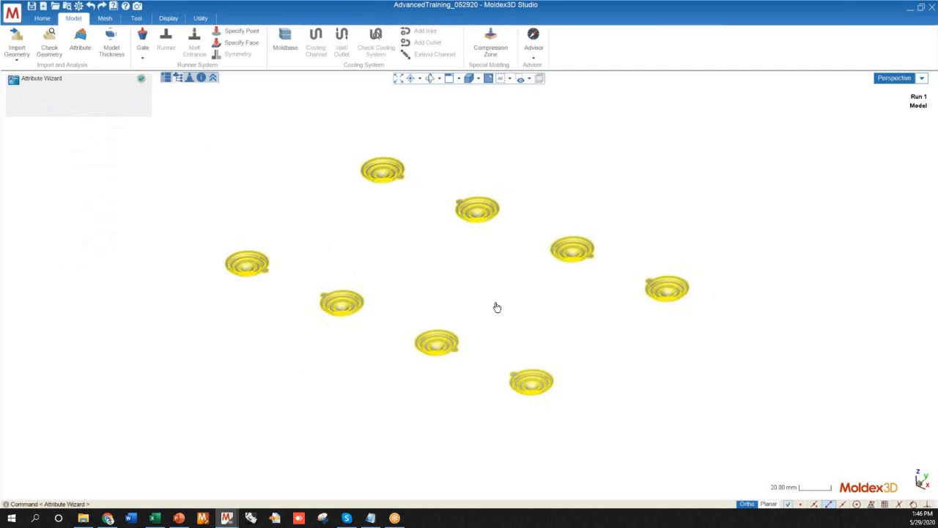
Check the attributed parts up close and as a whole layout, and close the Attribute Wizard
middle_click_drag(366, 255, 403, 262)
scroll(410, 279, "up", 5)
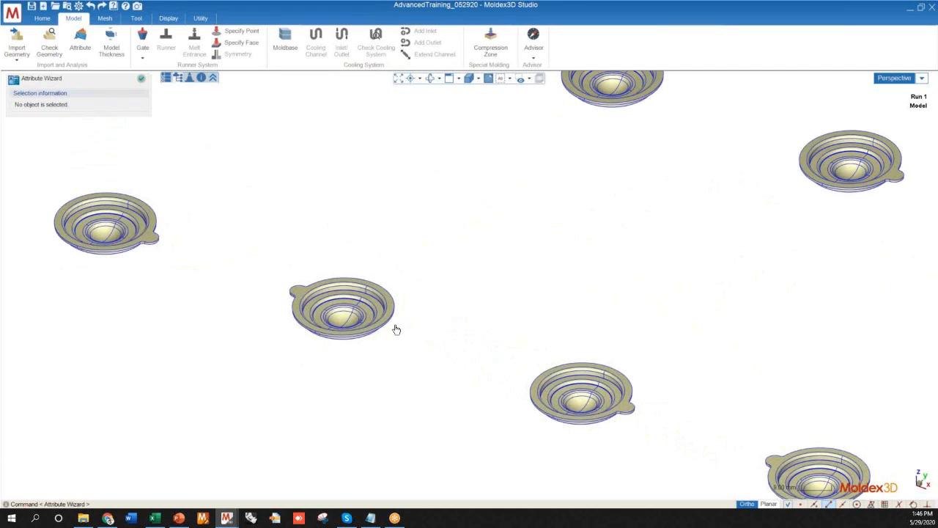
scroll(371, 335, "down", 5)
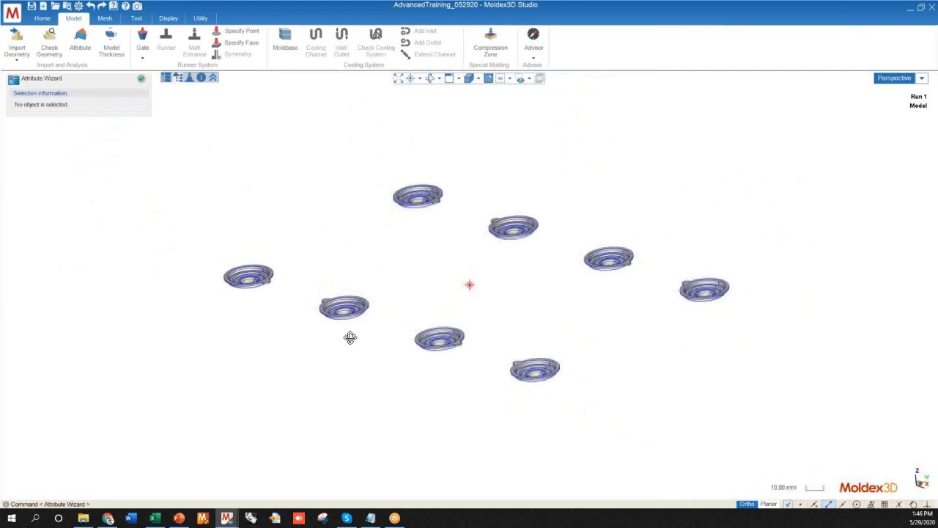
middle_click_drag(350, 337, 360, 354)
left_click(140, 78)
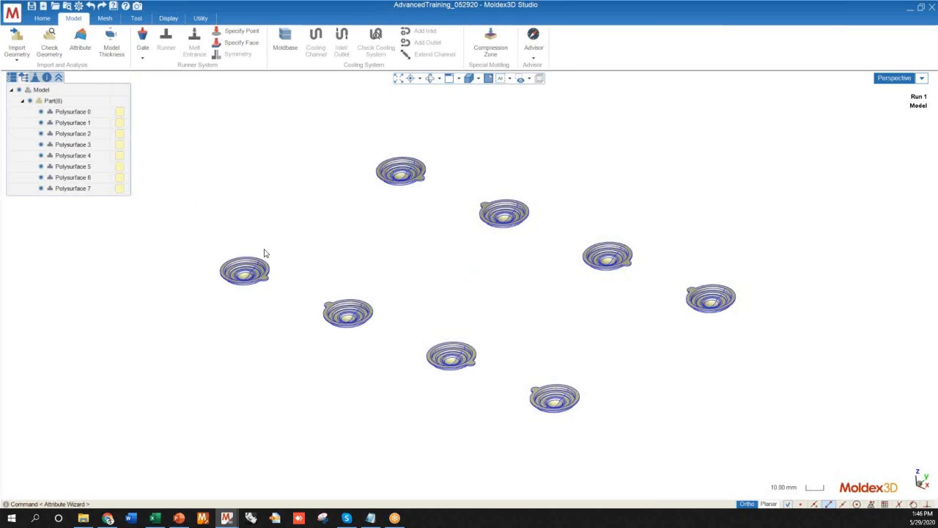
Import Hot Runners.stp from the Multi_Import folder
scroll(340, 211, "down", 1)
middle_click_drag(350, 245, 308, 227)
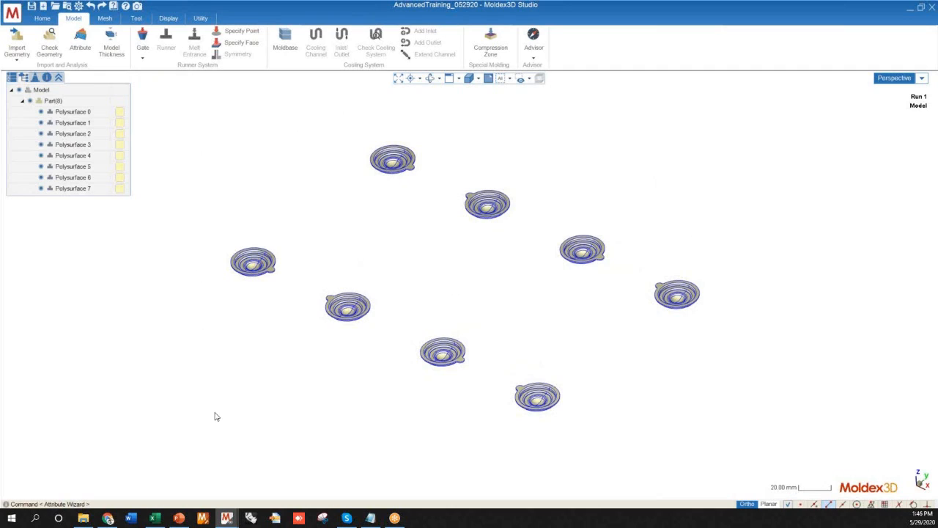
left_click(18, 40)
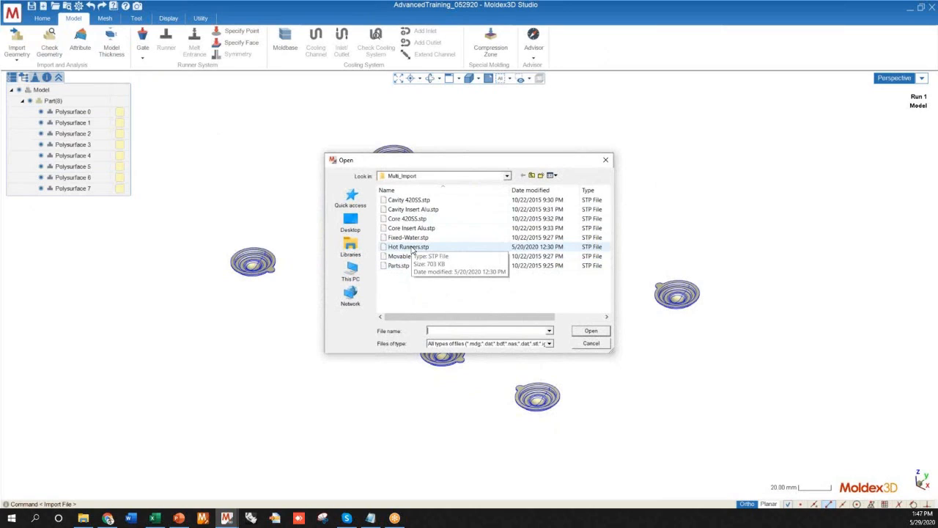
left_click(413, 250)
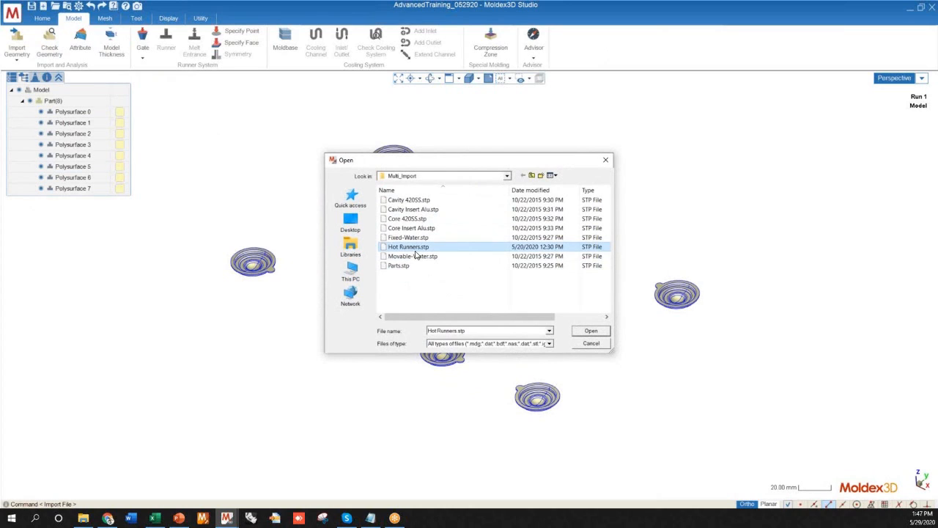
double_click(412, 250)
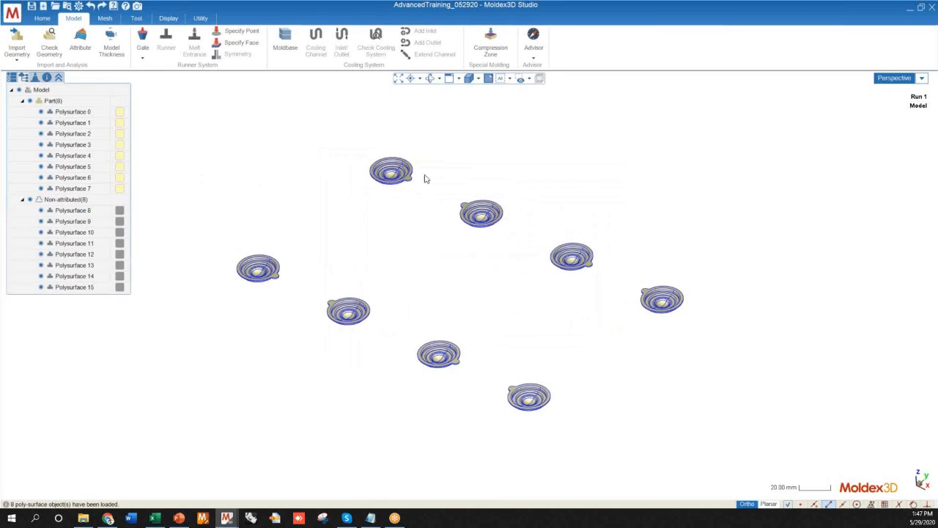
Toggle the non-attributed group's visibility and examine the imported hot runners from several angles, close up and as a whole
left_click(30, 200)
scroll(295, 274, "down", 1)
mouse_move(295, 274)
middle_mouse_down()
mouse_move(295, 256)
mouse_move(310, 291)
mouse_move(348, 306)
mouse_move(366, 349)
mouse_move(489, 232)
mouse_move(427, 323)
mouse_move(378, 346)
mouse_move(286, 352)
mouse_move(291, 271)
middle_mouse_up()
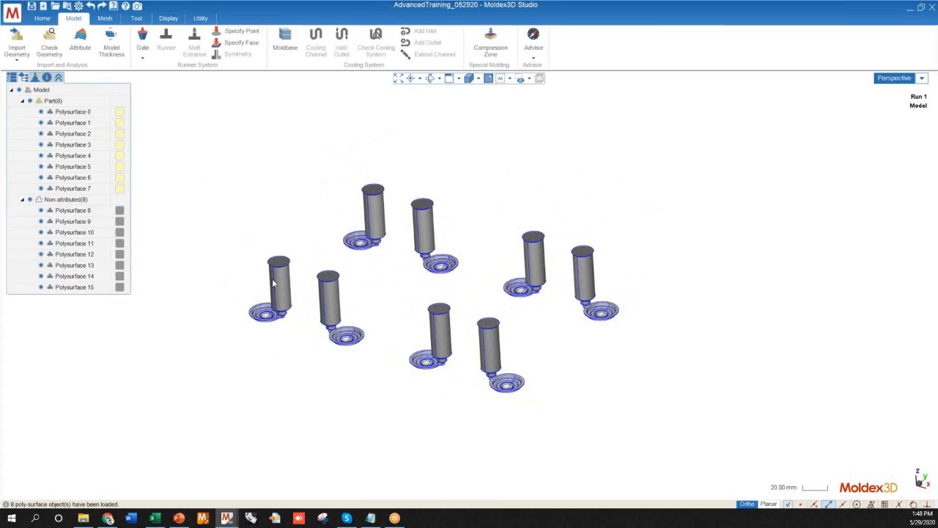
middle_click_drag(431, 267, 360, 346)
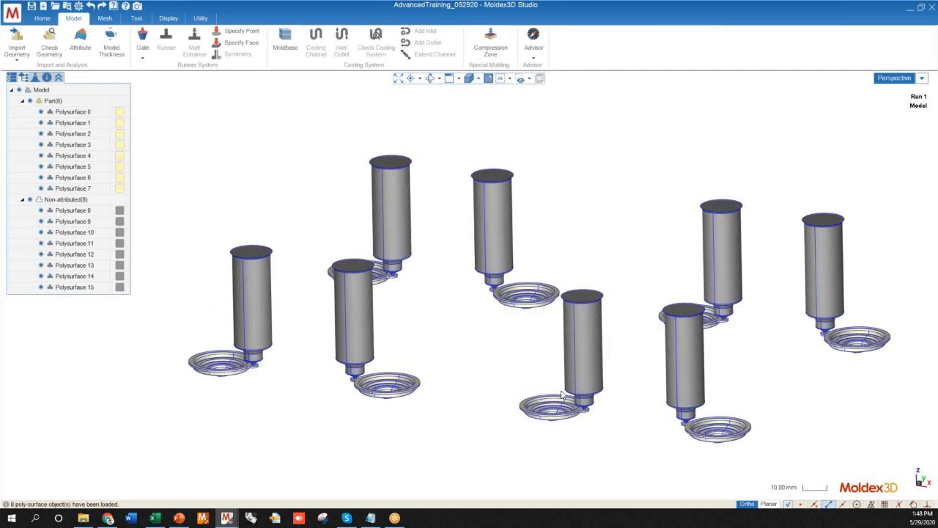
mouse_move(727, 406)
middle_mouse_down()
mouse_move(614, 283)
mouse_move(537, 308)
mouse_move(589, 327)
mouse_move(418, 276)
mouse_move(428, 234)
mouse_move(458, 228)
mouse_move(503, 235)
mouse_move(565, 224)
mouse_move(582, 247)
middle_mouse_up()
scroll(353, 268, "up", 2)
scroll(389, 342, "up", 2)
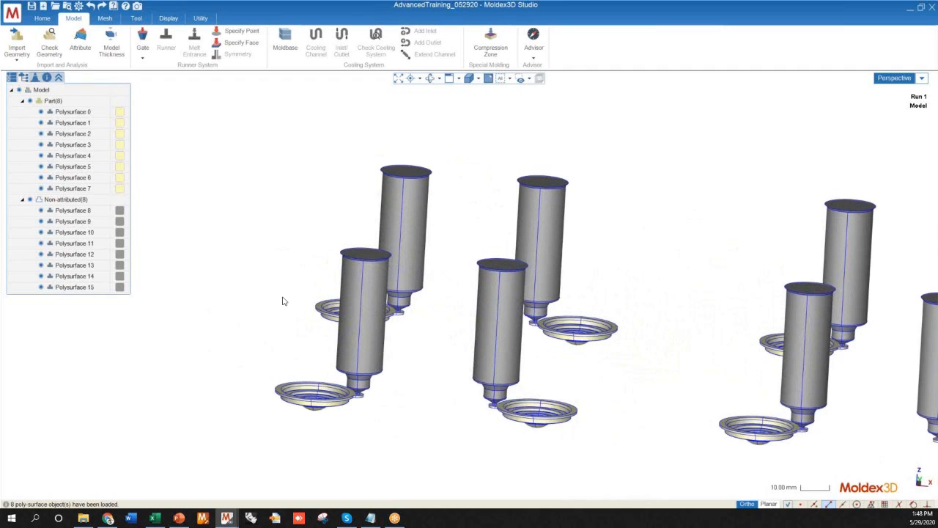
scroll(381, 319, "down", 3)
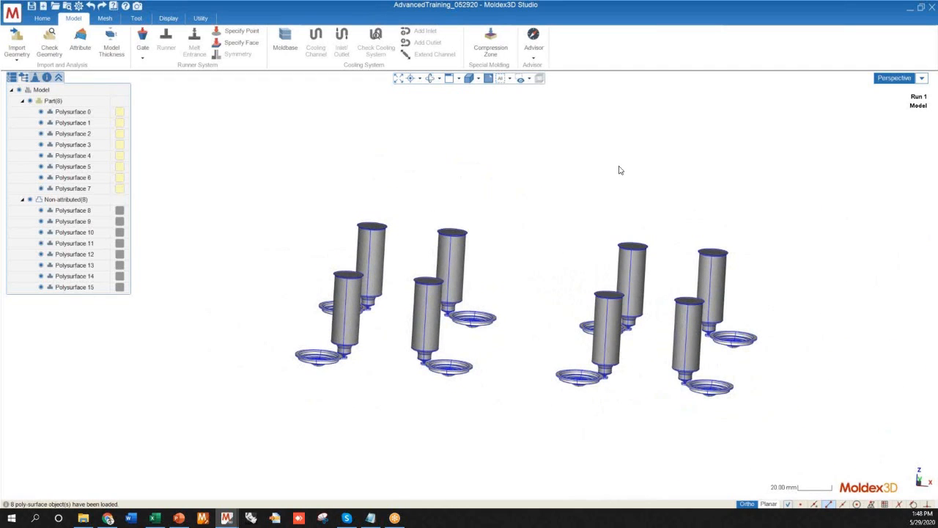
middle_click_drag(445, 274, 342, 243)
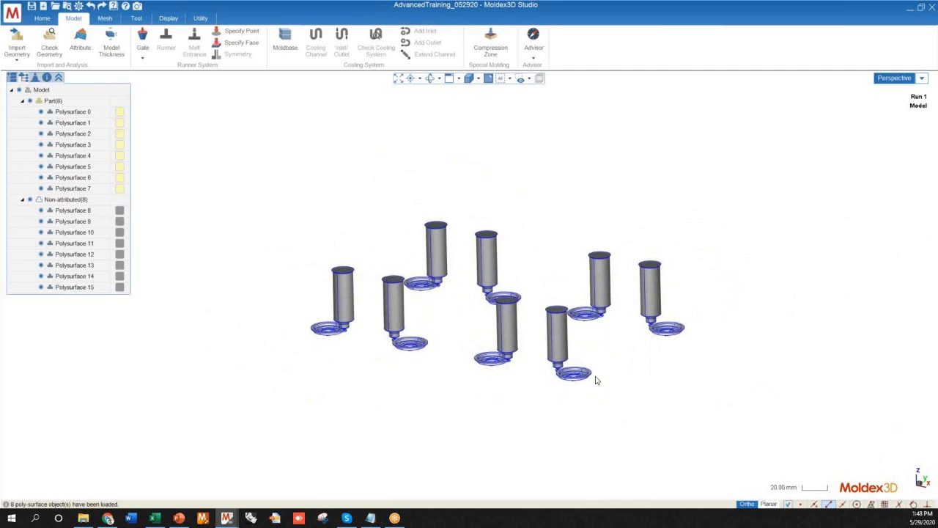
scroll(323, 336, "up", 3)
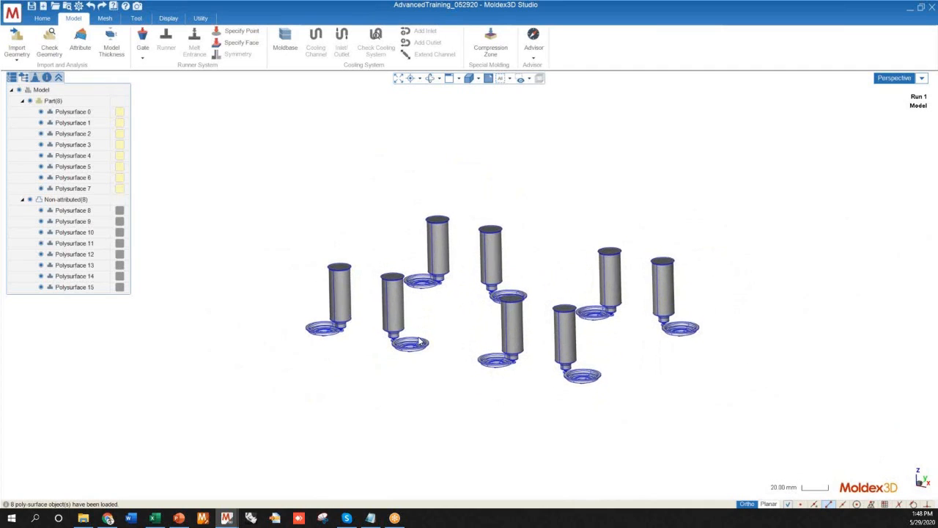
Set the attribute of all non-attributed polysurfaces, the imported runner bodies, to Hot Runner
left_click(68, 201)
right_click(68, 200)
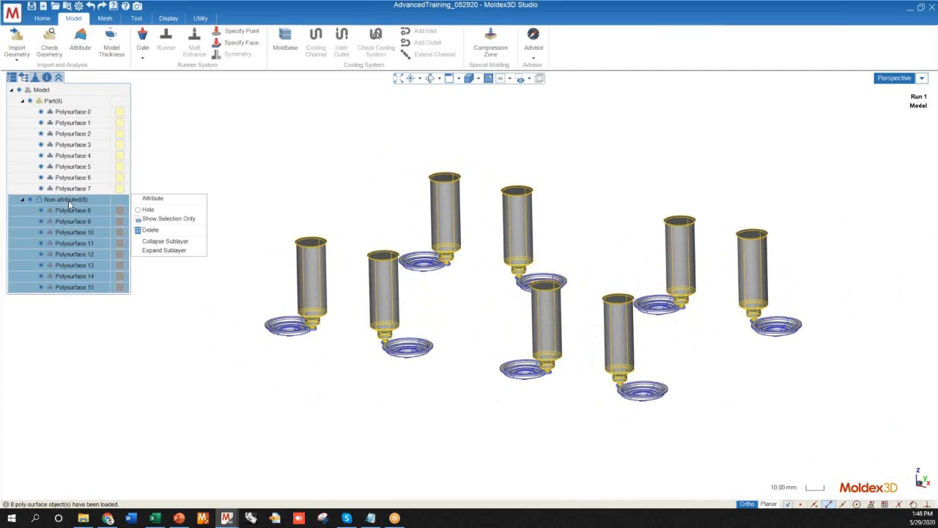
left_click(152, 200)
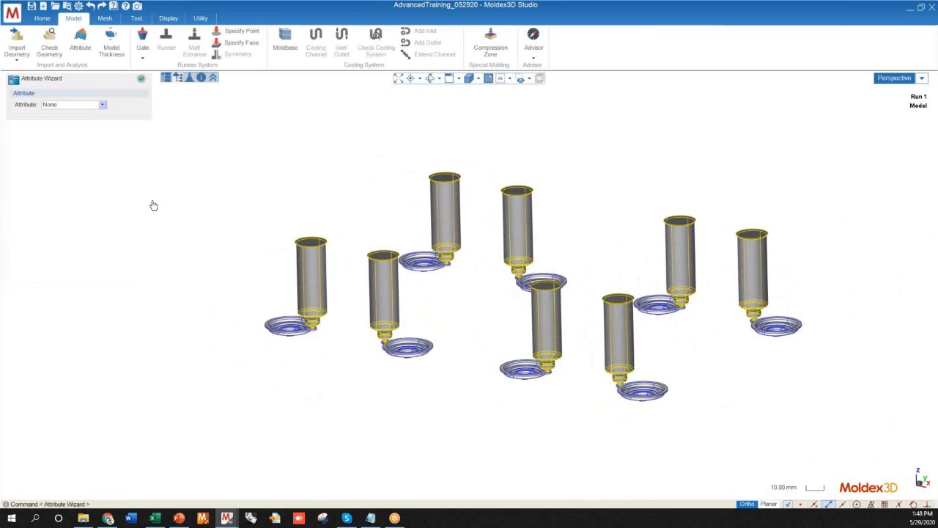
left_click(87, 105)
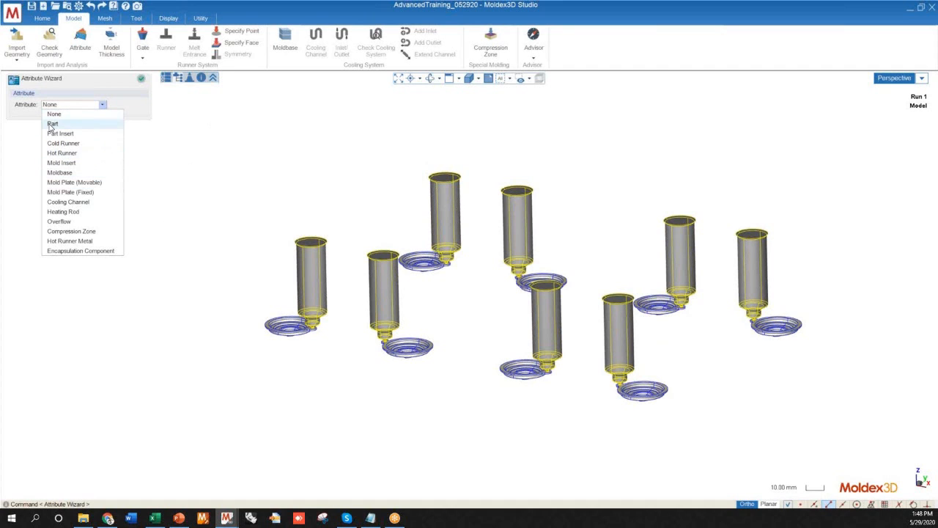
left_click(63, 152)
Examine up close where a hot runner tip meets its part's tab, and return to the whole layout
middle_click_drag(201, 273, 212, 249)
scroll(499, 354, "up", 10)
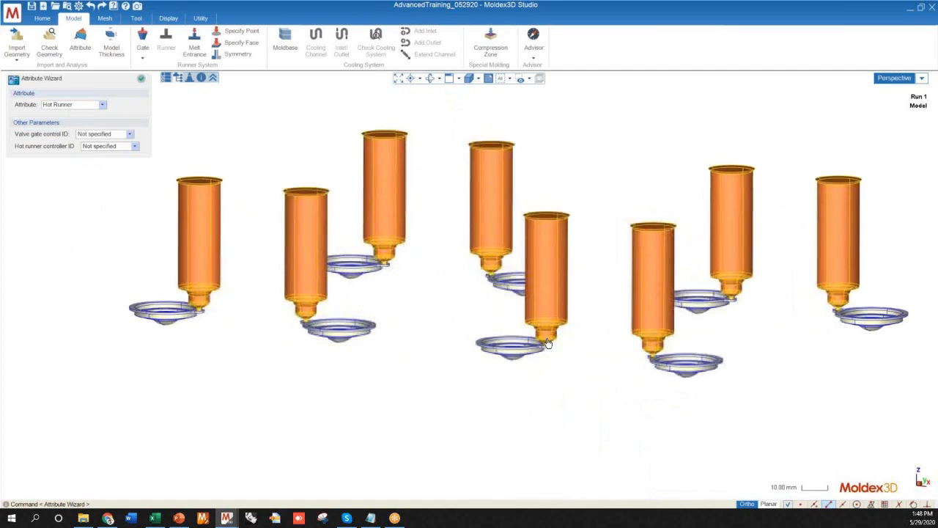
scroll(514, 351, "up", 2)
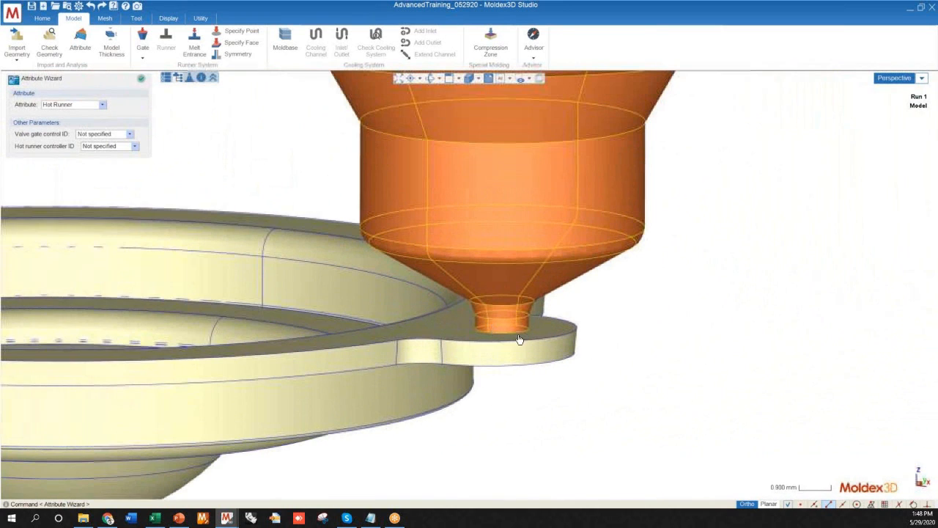
scroll(676, 307, "down", 2)
scroll(677, 307, "down", 10)
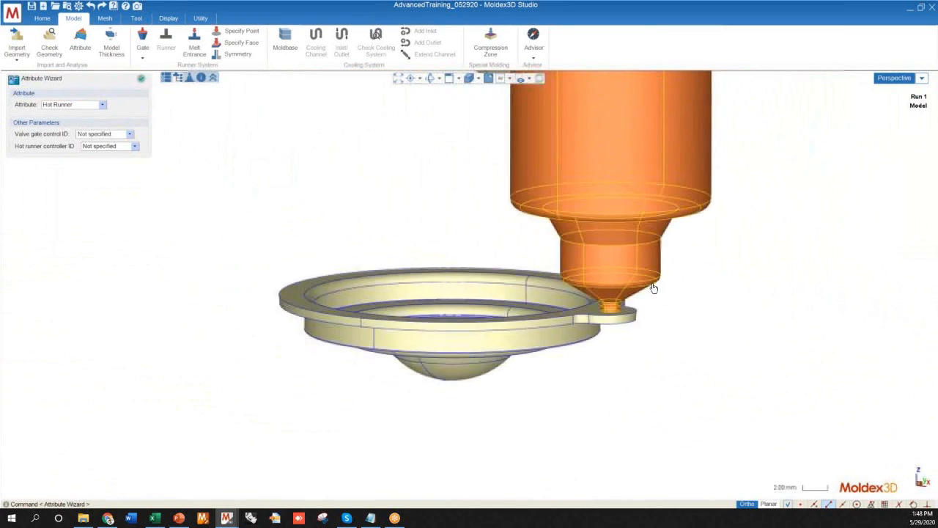
scroll(512, 315, "down", 2)
mouse_move(512, 316)
middle_mouse_down()
mouse_move(473, 304)
mouse_move(455, 318)
mouse_move(478, 331)
mouse_move(308, 233)
middle_mouse_up()
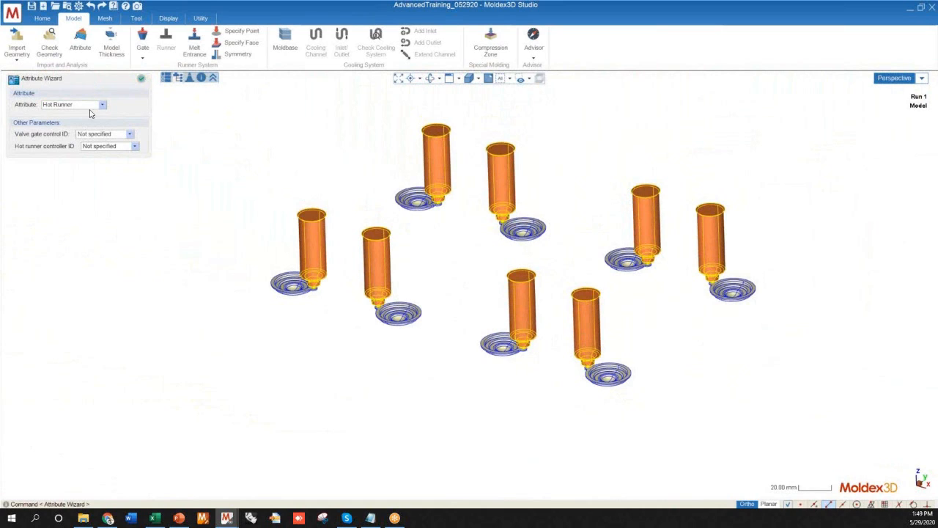
Confirm the Hot Runner attribute and select the four cavity and core STP files for a geometry import
left_click(145, 79)
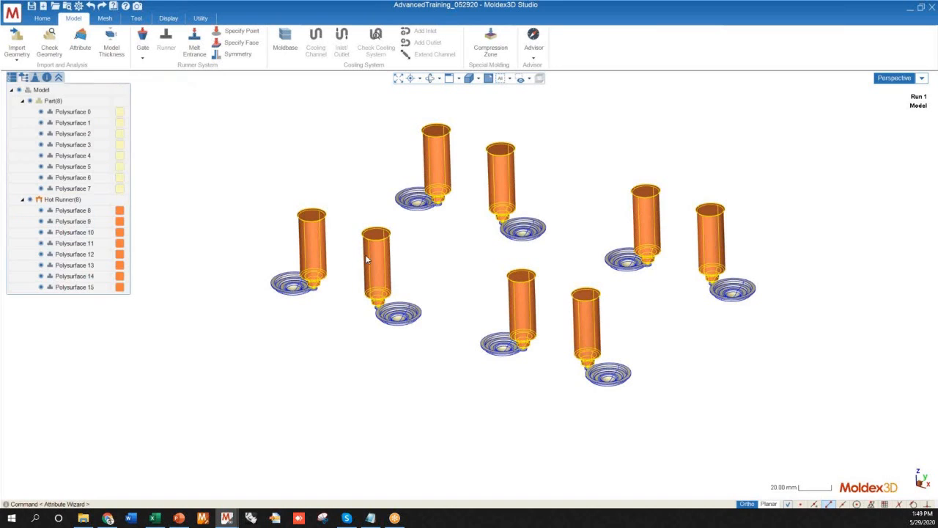
mouse_move(448, 357)
middle_mouse_down()
mouse_move(465, 350)
mouse_move(378, 368)
mouse_move(389, 338)
mouse_move(349, 352)
mouse_move(352, 329)
middle_mouse_up()
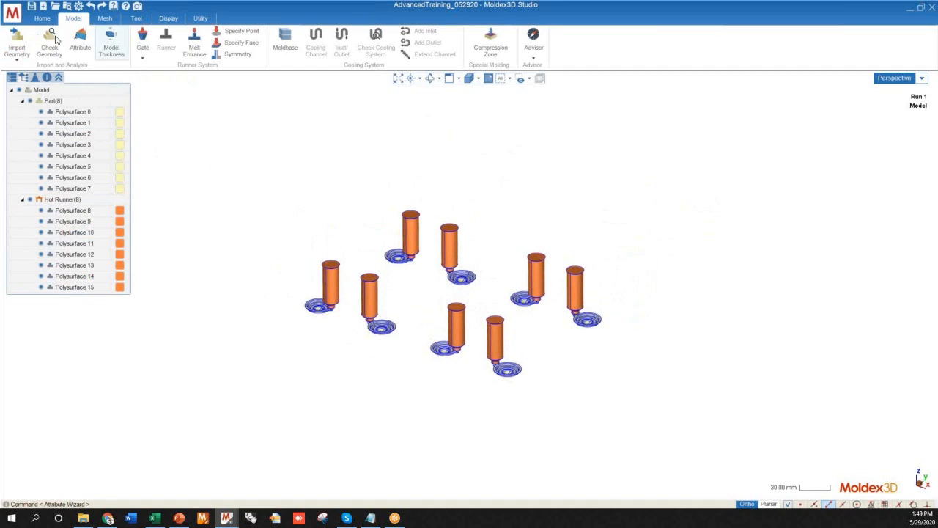
left_click(16, 33)
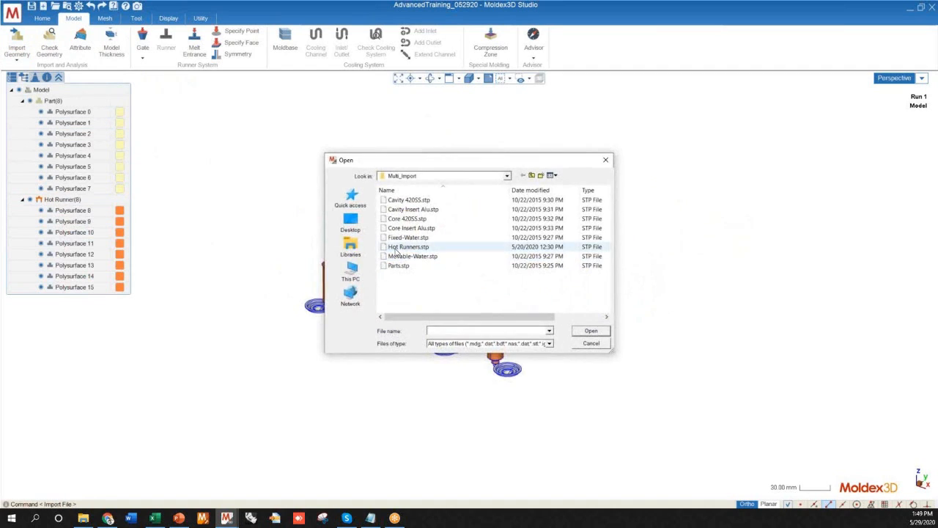
left_click(414, 203)
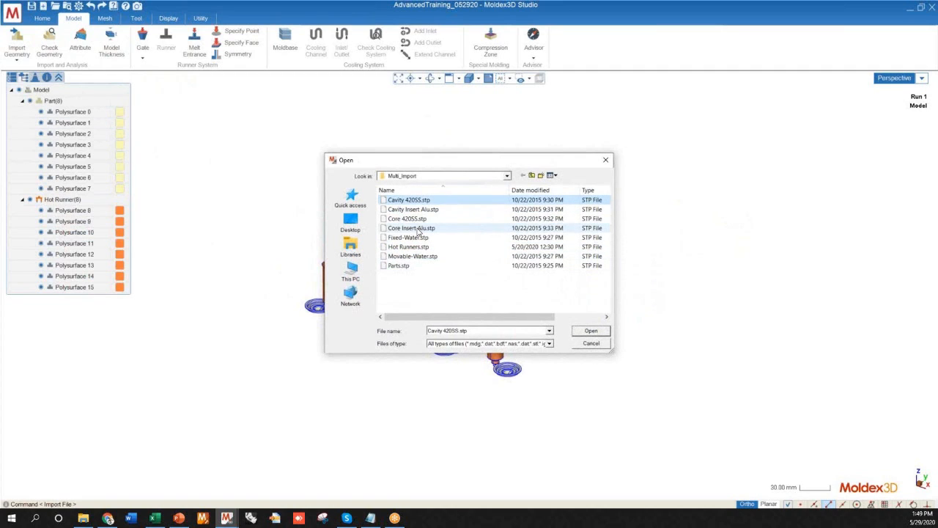
left_click(420, 230, "shift")
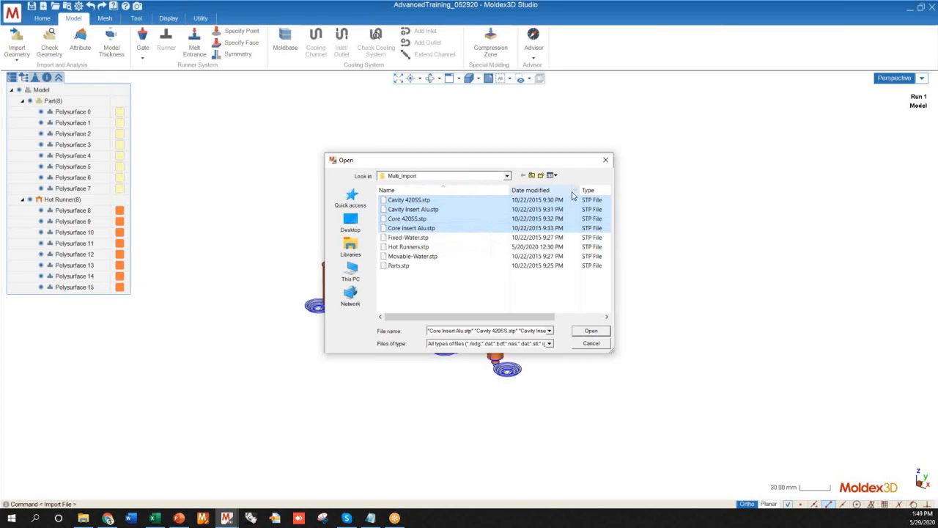
left_click(409, 247)
left_click(409, 228, "ctrl")
left_click(411, 209, "ctrl")
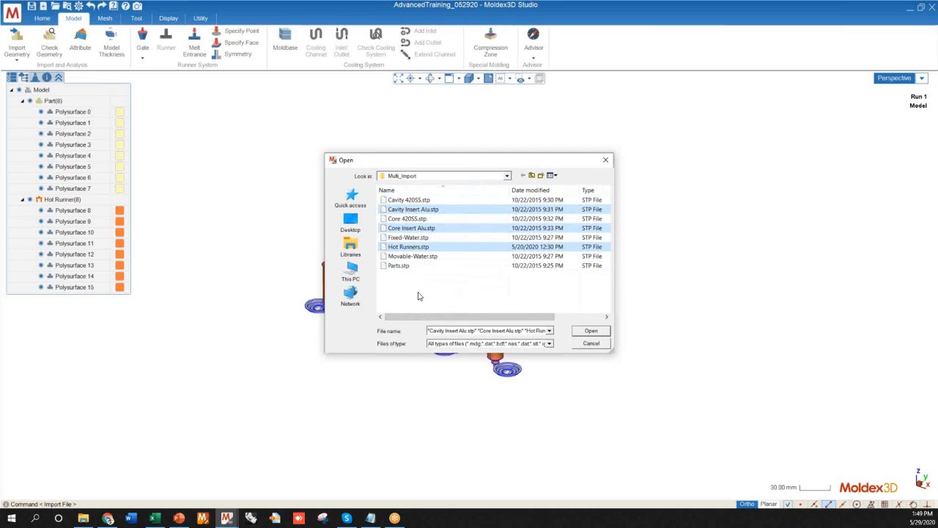
left_click(419, 293)
left_click(411, 230, "shift")
left_click(408, 200, "shift")
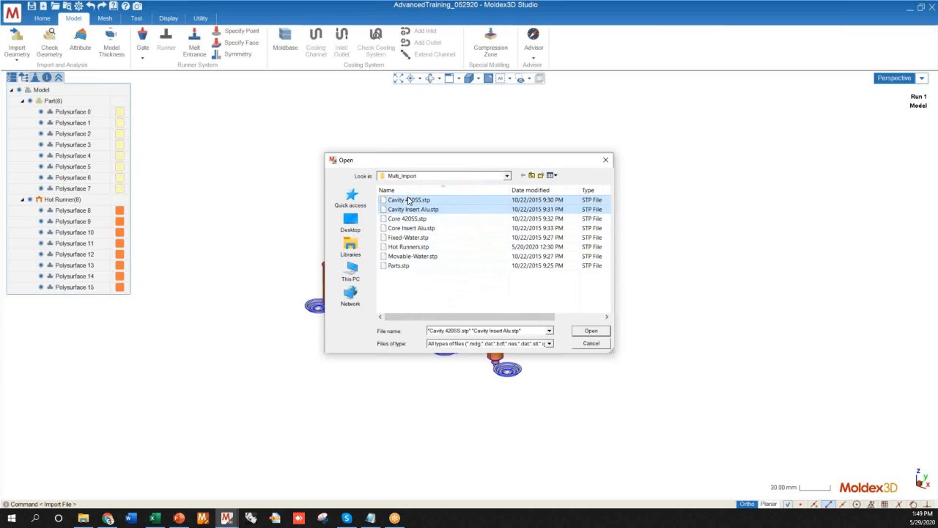
Import Cavity 420SS.stp, Cavity Insert Alu.stp, Core 420SS.stp and Core Insert Alu.stp together from the Multi_Import folder
left_click(401, 227)
left_click(402, 199, "shift")
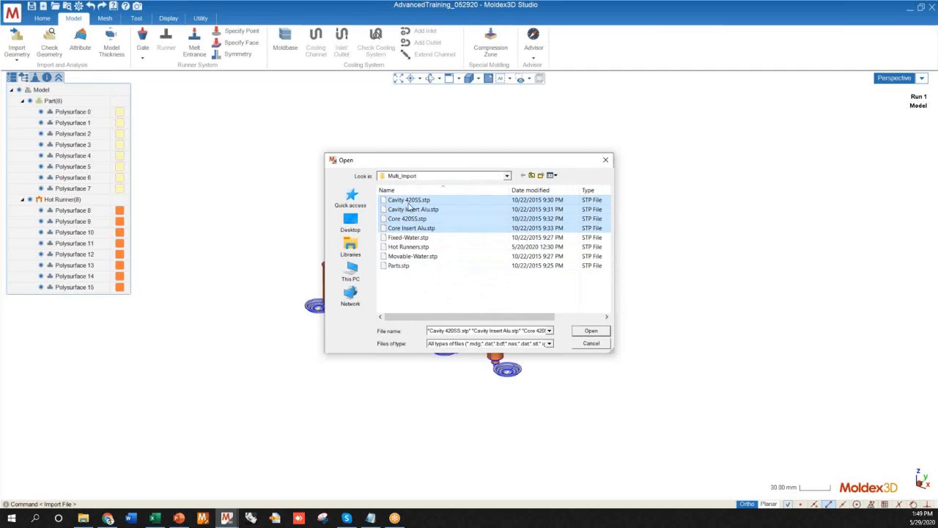
left_click(595, 332)
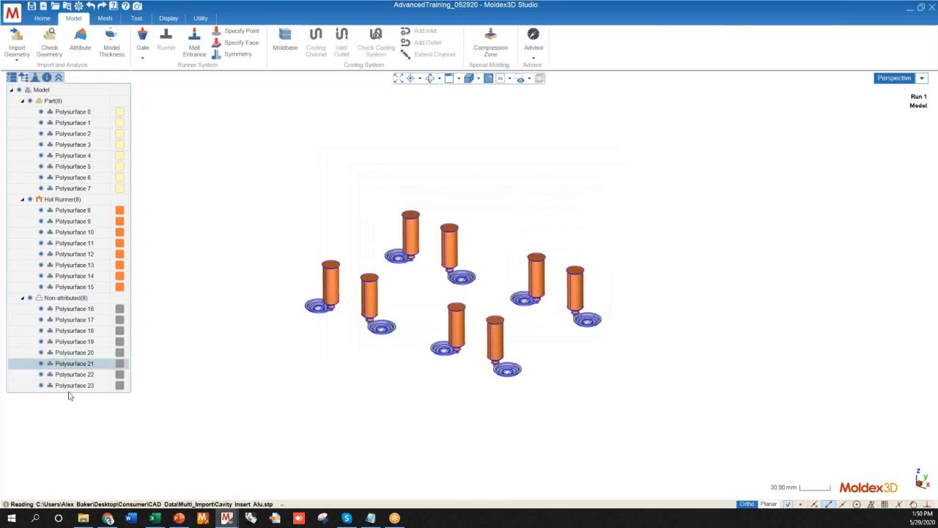
Examine the imported cavity and core bodies and the entries of the non-attributed group
left_click(61, 298)
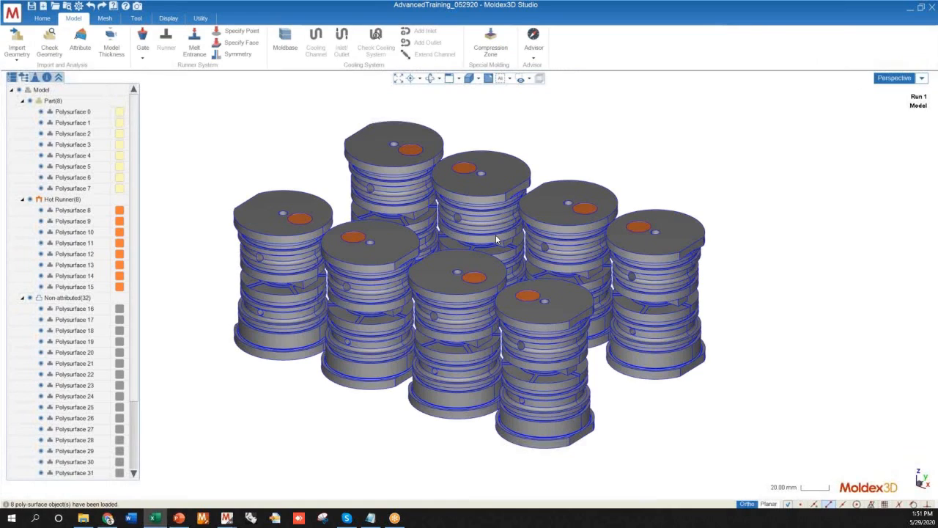
middle_click_drag(482, 326, 471, 368)
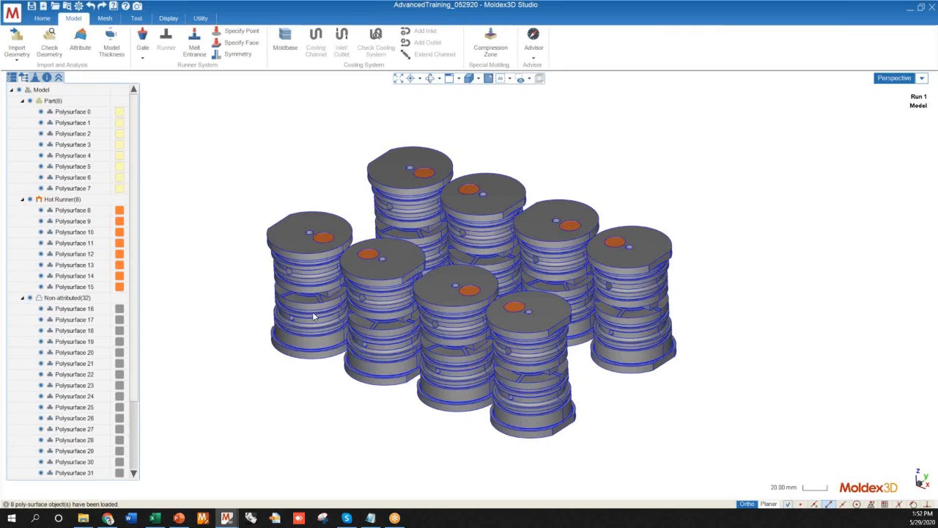
left_click_drag(134, 308, 140, 369)
scroll(138, 375, "up", 5)
middle_click_drag(502, 391, 469, 439)
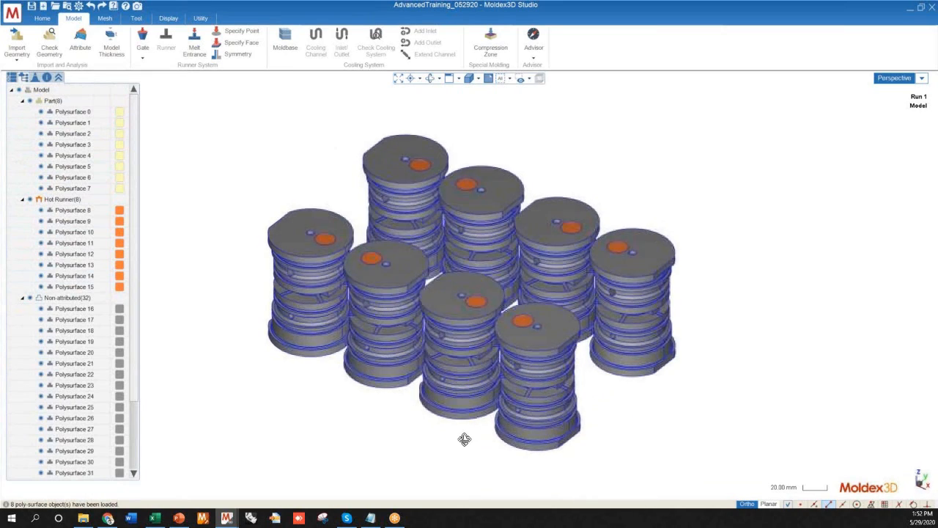
Hide the Part and Hot Runner groups, leaving only the non-attributed cavity and core bodies displayed
left_click(36, 200)
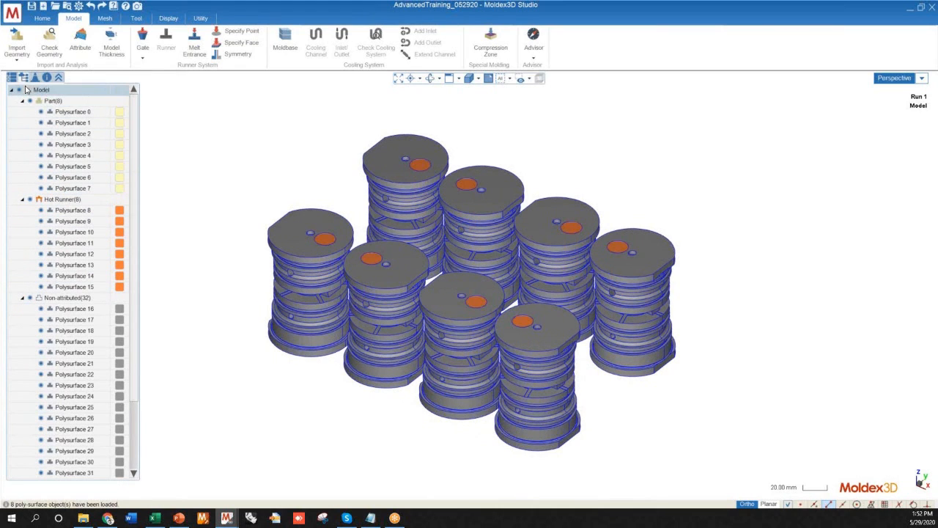
left_click(38, 102)
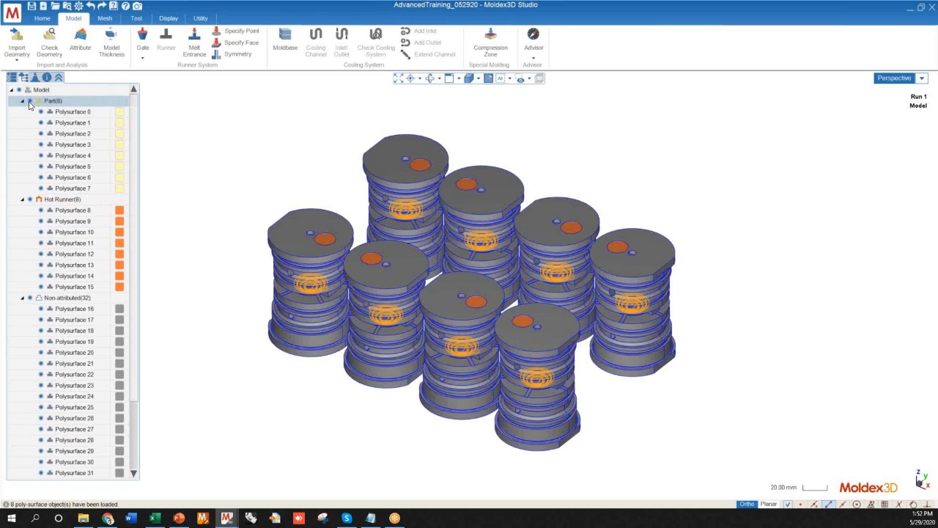
left_click(29, 102)
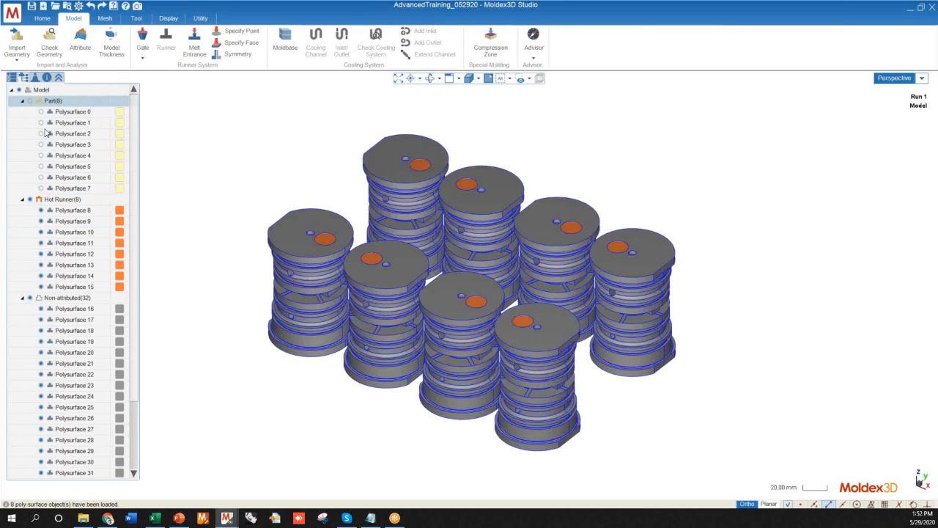
left_click(29, 200)
left_click(29, 199)
middle_click_drag(242, 403, 518, 292)
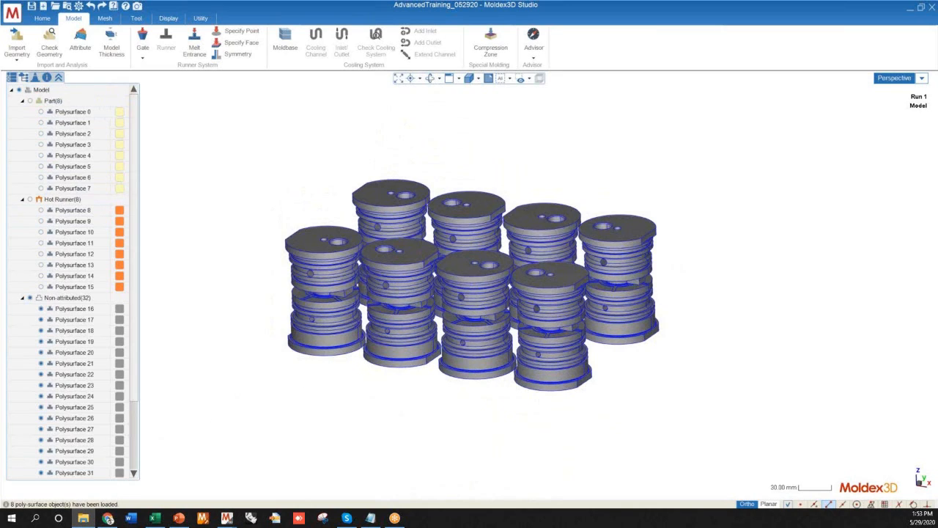
Switch to File Explorer, examine the cavity file names Cavity 420SS.stp and Cavity Insert Alu.stp in Multi_Import, and return to Moldex3D Studio
left_click_drag(29, 308, 630, 2)
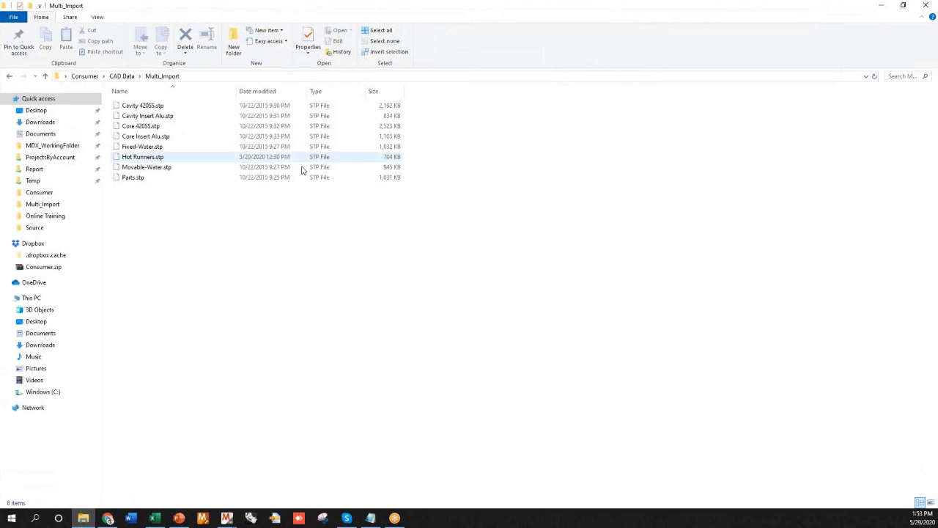
left_click_drag(103, 146, 62, 145)
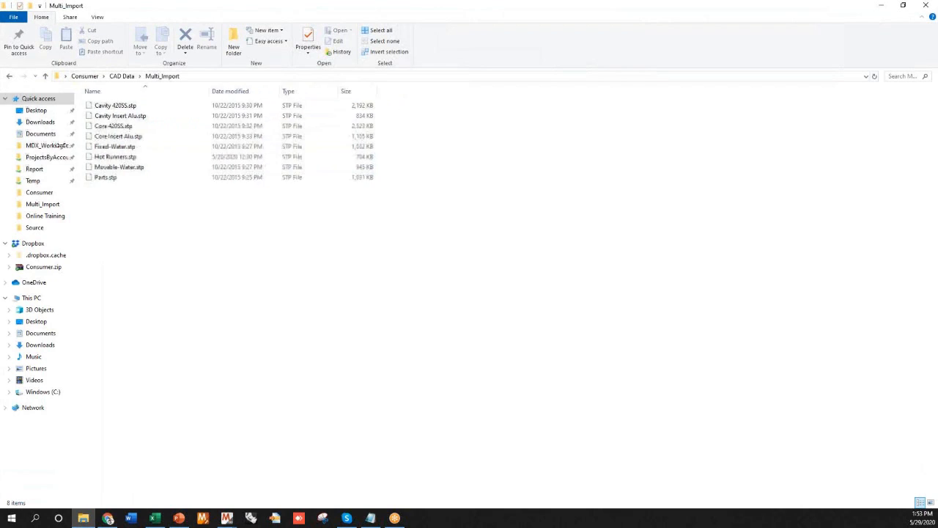
left_click(100, 108)
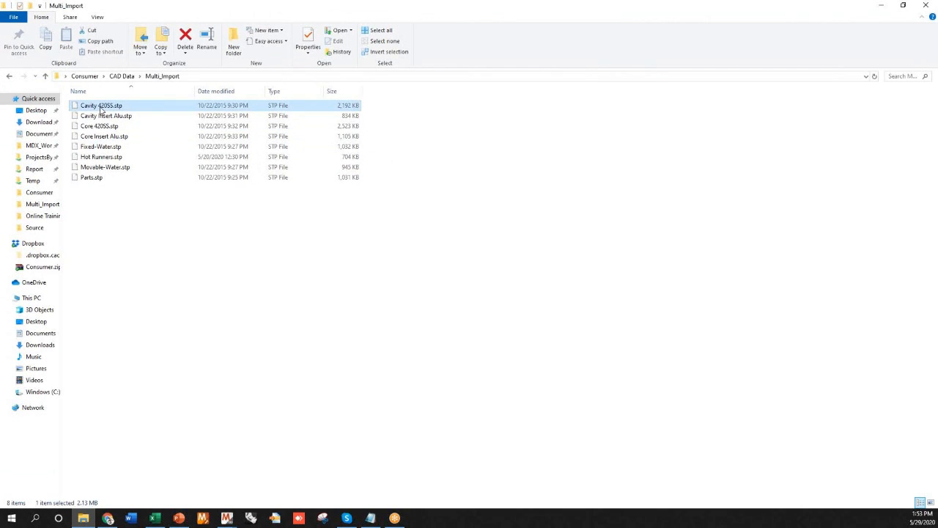
left_click(118, 117)
left_click(113, 109)
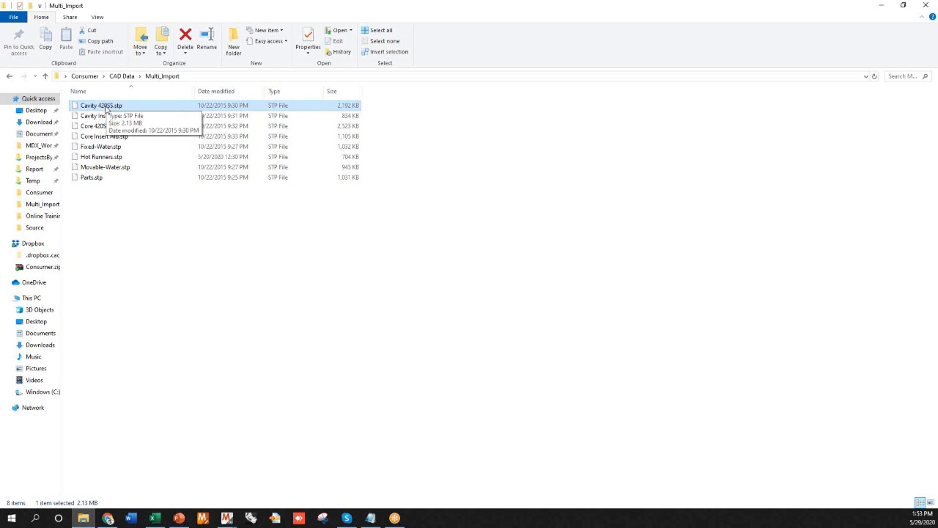
left_click(119, 118)
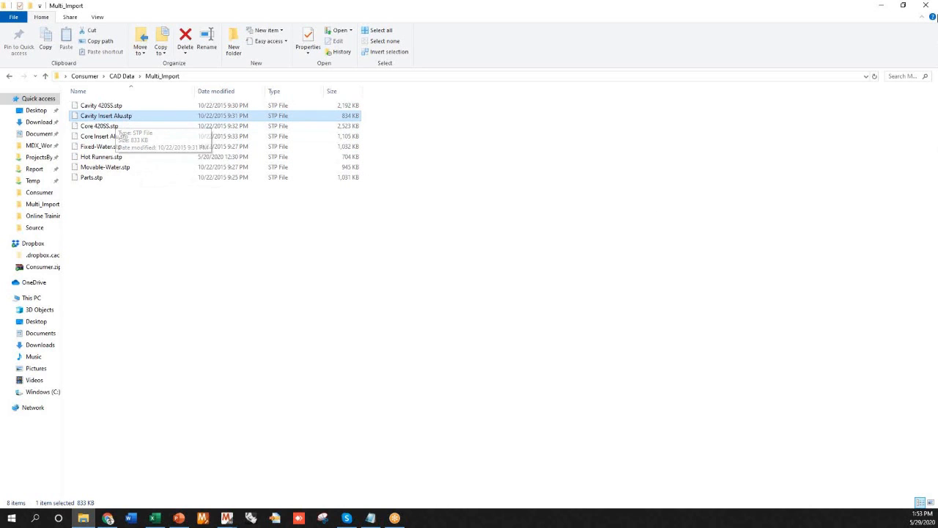
left_click(881, 9)
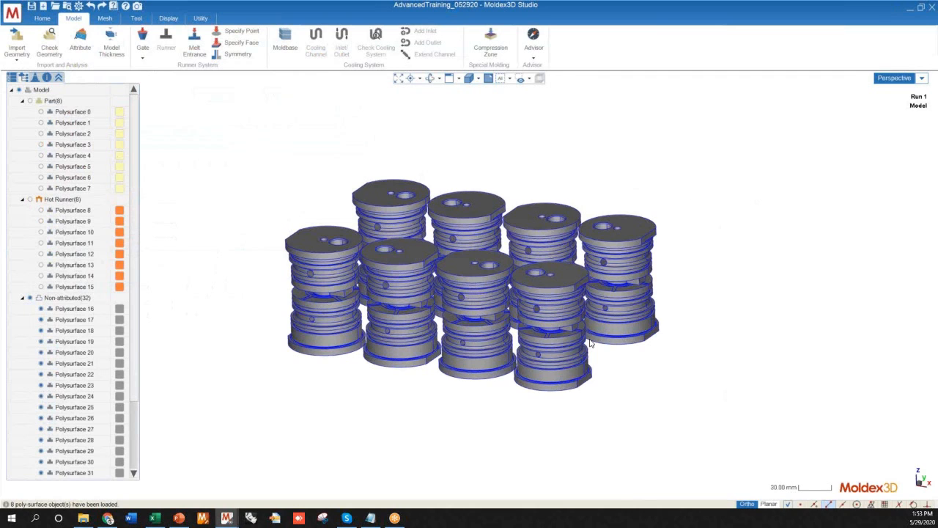
Hide the outer cavity and core blocks of one corner stack, Polysurface 16 and Polysurface 32, to expose its inserts
middle_click_drag(511, 379, 464, 366)
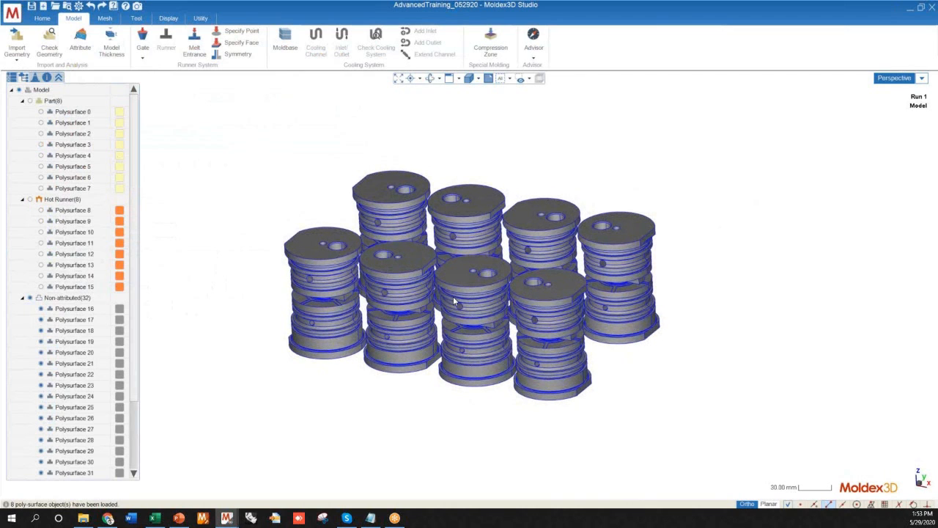
middle_click_drag(548, 348, 419, 332)
right_click_drag(488, 343, 495, 342)
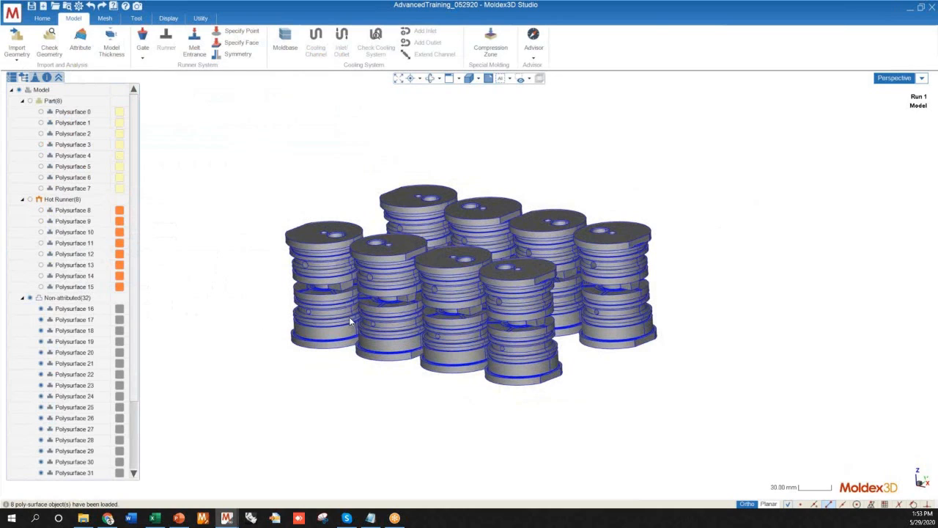
left_click(325, 334)
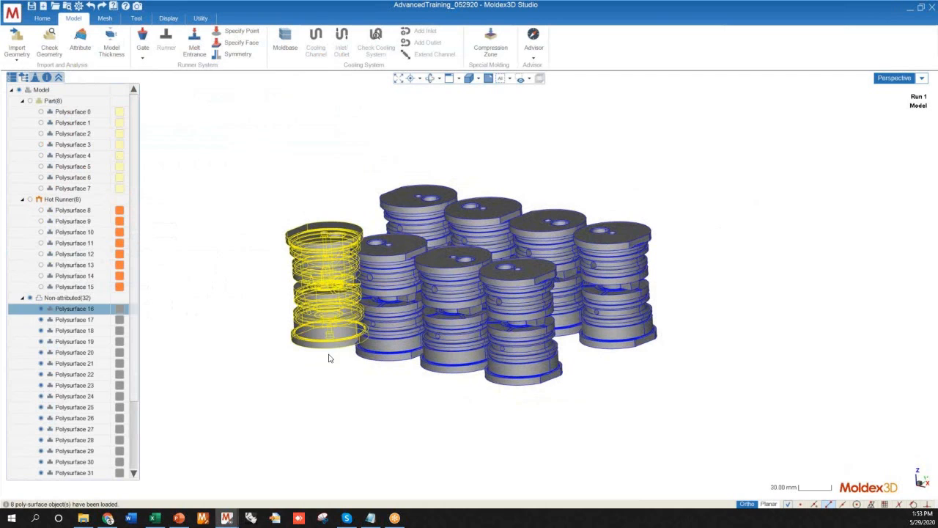
right_click_drag(264, 373, 344, 353)
right_click(343, 351)
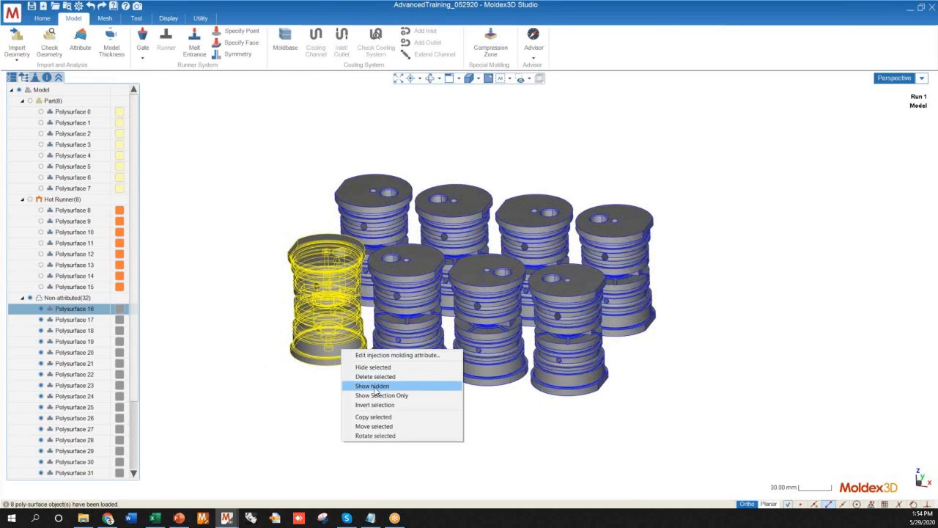
left_click(41, 309)
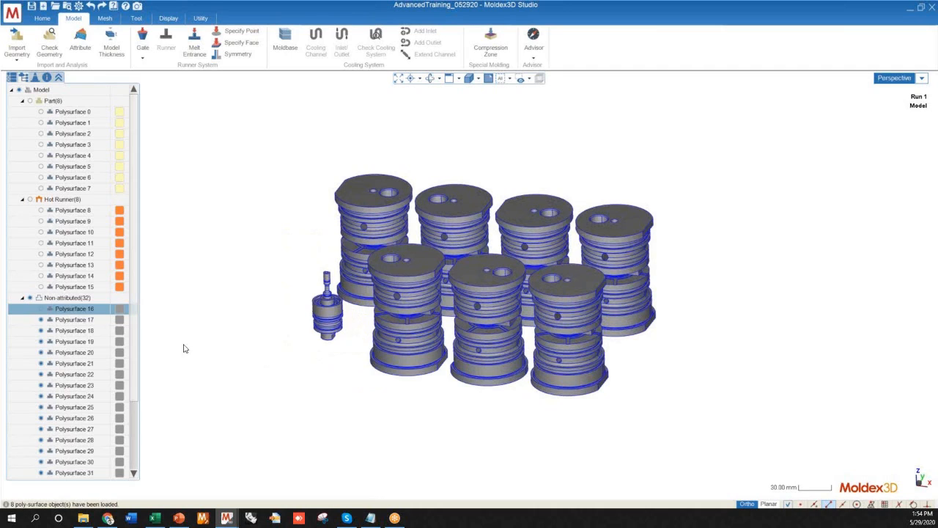
Examine the exposed inserts up close, highlight the slender upper insert, and return to the whole layout
left_click(329, 374)
scroll(329, 374, "up", 6)
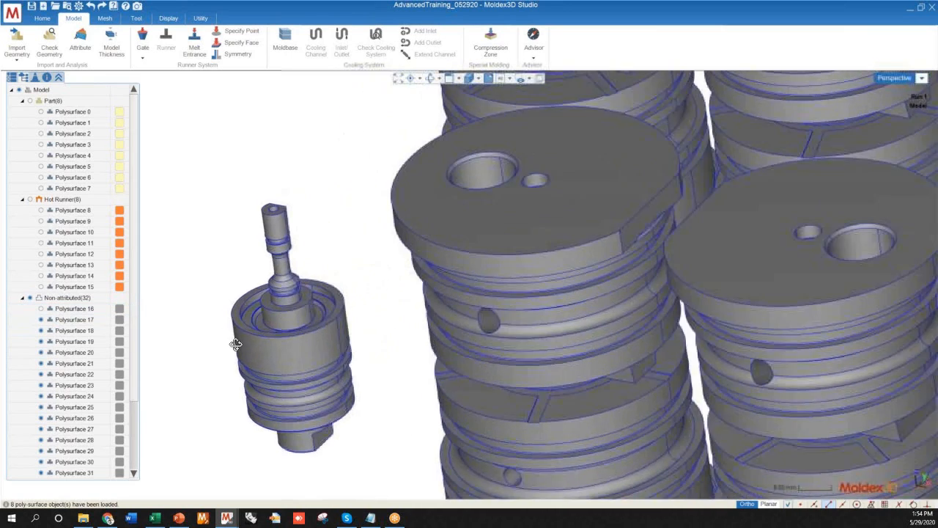
middle_click_drag(235, 343, 258, 337)
left_click(295, 320)
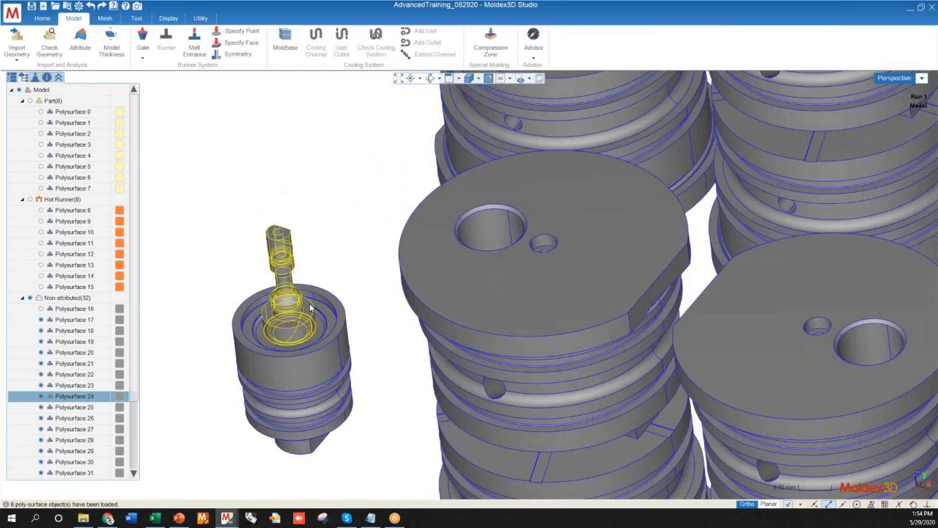
scroll(311, 261, "down", 10)
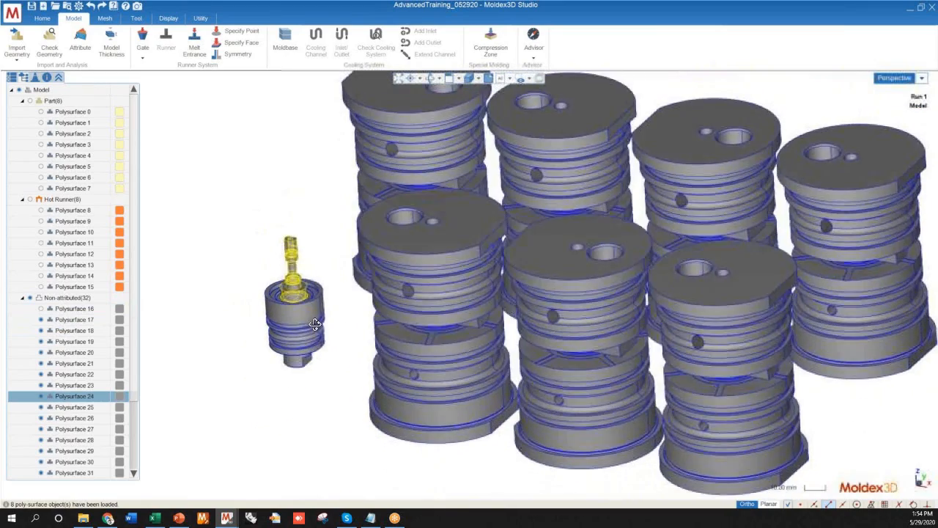
middle_click_drag(315, 324, 330, 370)
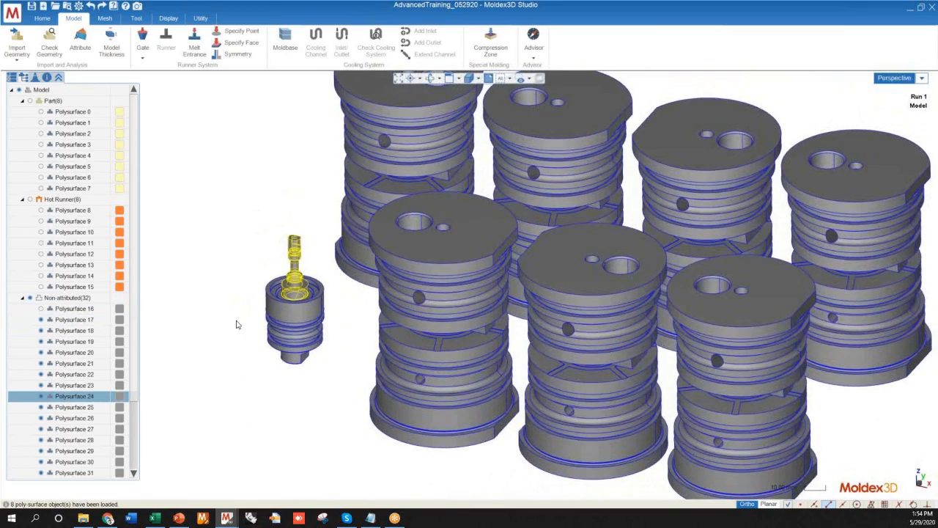
scroll(364, 264, "down", 5)
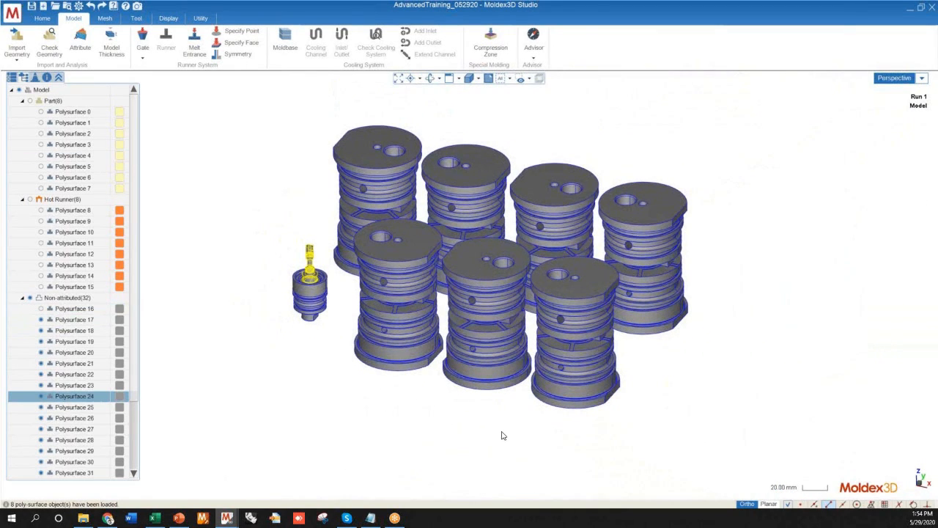
Show Polysurface 16 and Polysurface 32 again, clear the selection, and view the complete set of mold inserts
left_click(41, 308)
scroll(45, 303, "down", 5)
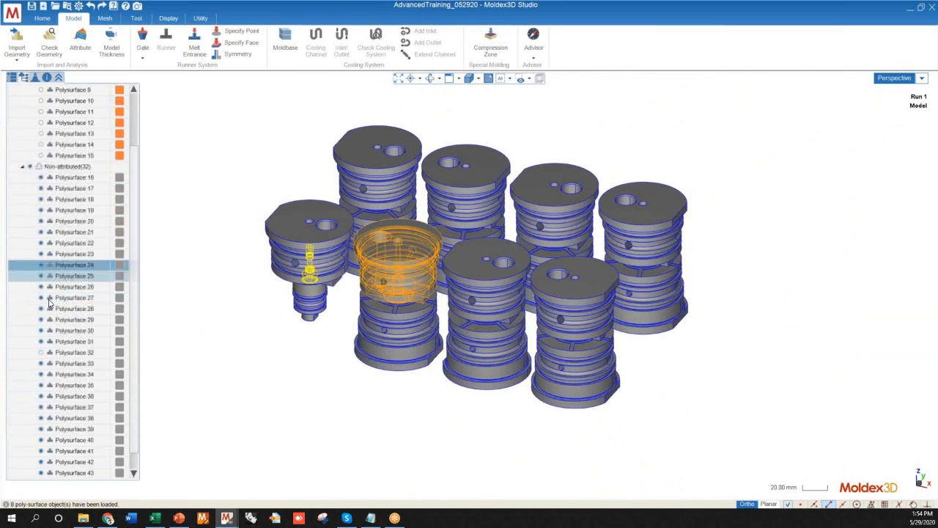
left_click(40, 308)
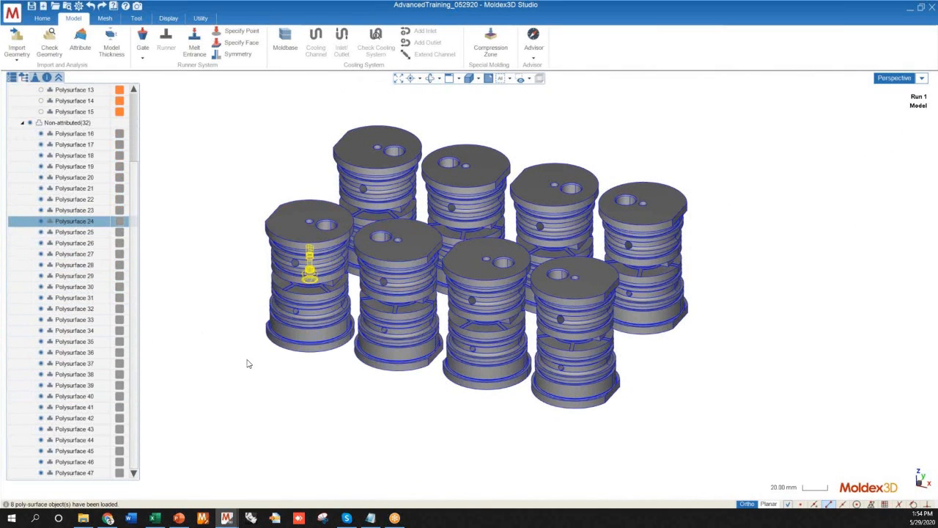
left_click(324, 424)
middle_click_drag(306, 407, 404, 296)
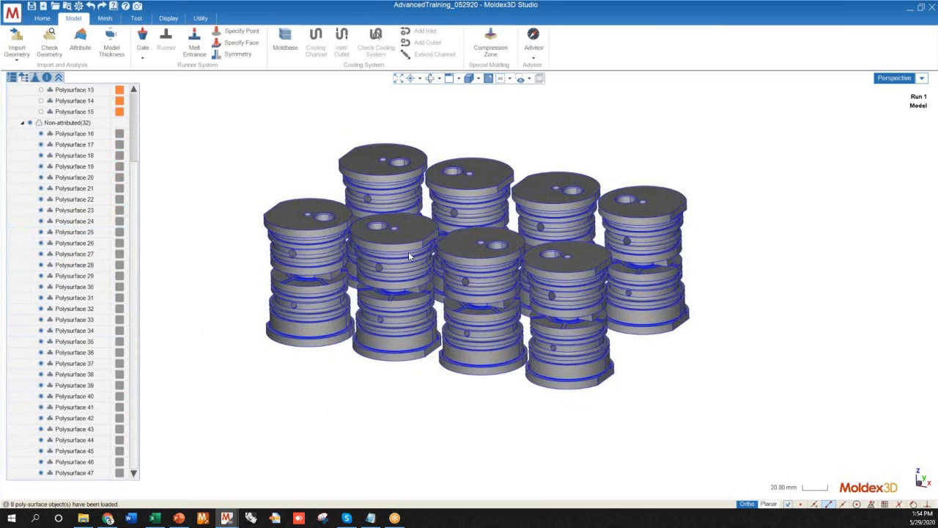
Select the outer cavity and core blocks, Polysurface 16, 32 and their counterparts, of the four front-row stacks
scroll(360, 275, "up", 2)
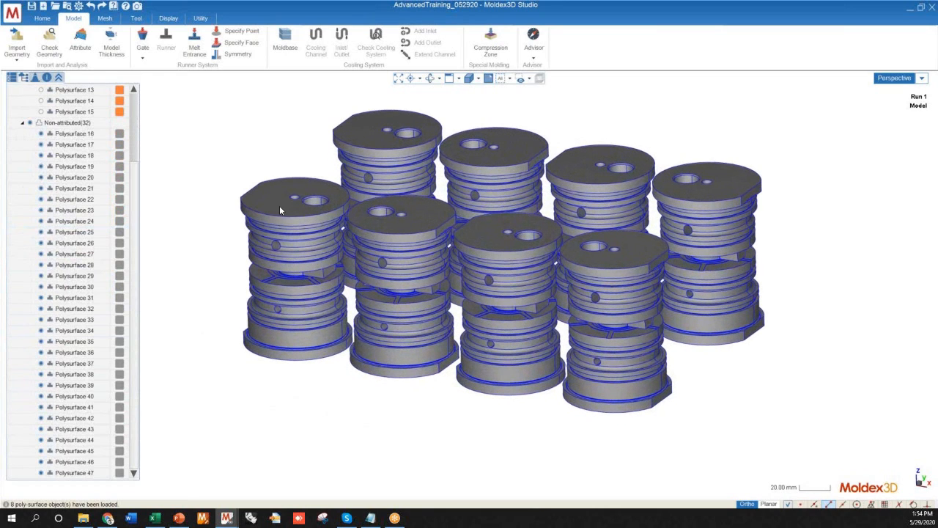
left_click(278, 353)
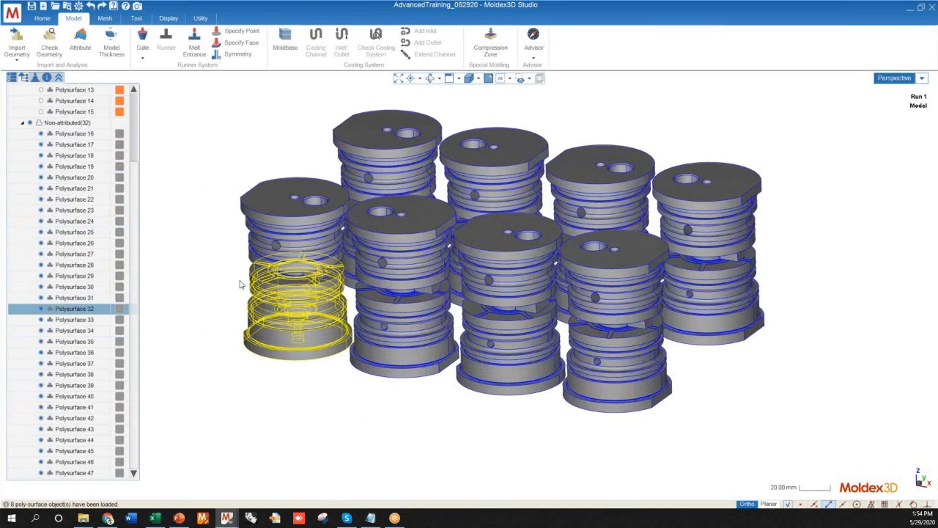
left_click(286, 224, "ctrl")
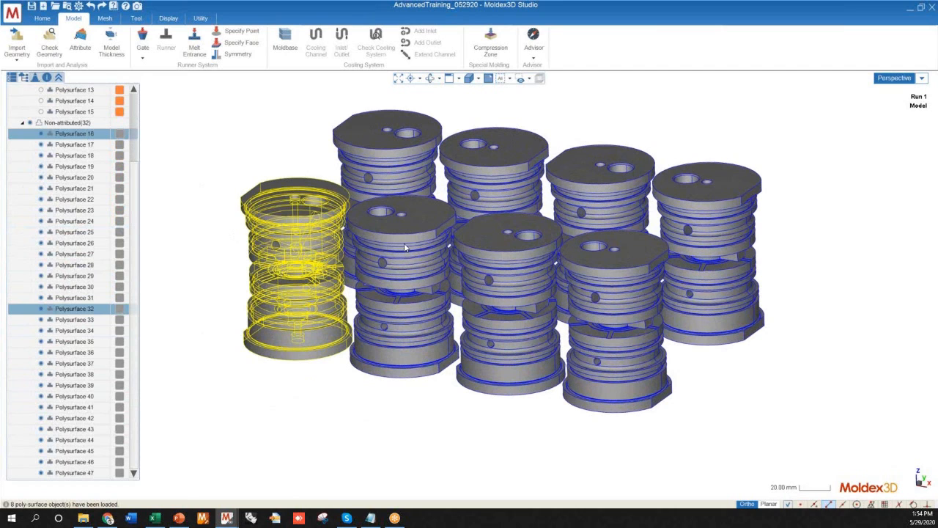
left_click(404, 249, "ctrl")
left_click(400, 353, "ctrl")
left_click(508, 277, "ctrl")
left_click(519, 375, "ctrl")
left_click(612, 282, "ctrl")
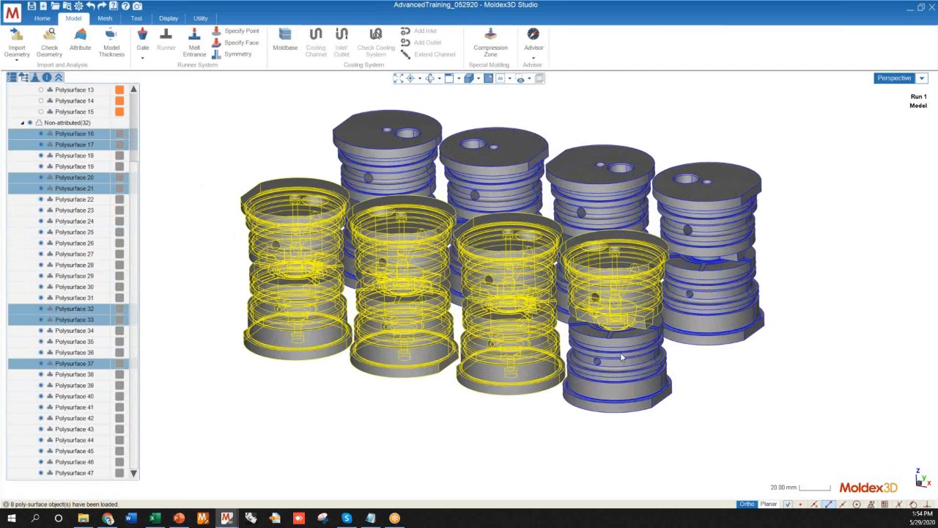
left_click(622, 357, "ctrl")
Add the outer cavity and core blocks of the four back-row stacks to the selection
mouse_move(701, 353)
middle_mouse_down()
mouse_move(574, 379)
mouse_move(704, 349)
middle_mouse_up()
left_click(704, 348, "ctrl")
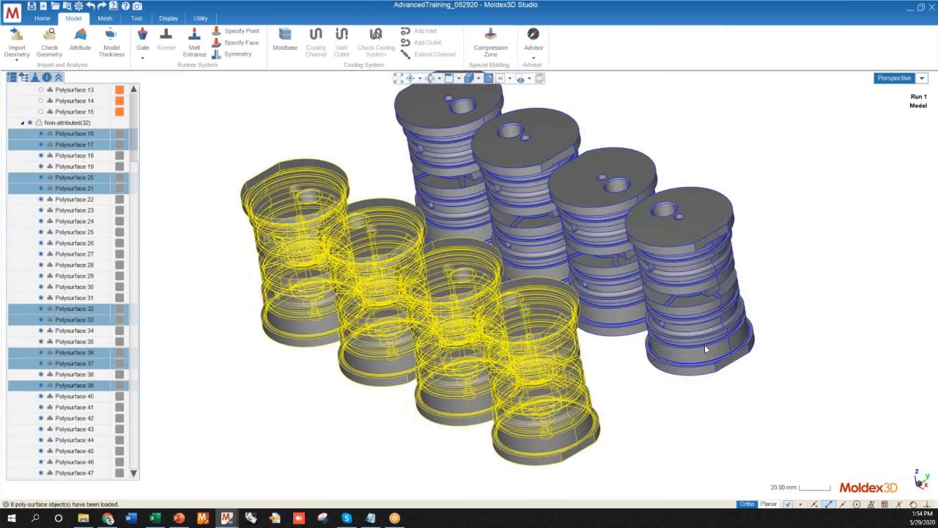
left_click(705, 265, "ctrl")
left_click(617, 282, "ctrl")
left_click(600, 222, "ctrl")
left_click(512, 173, "ctrl")
left_click(509, 253, "ctrl")
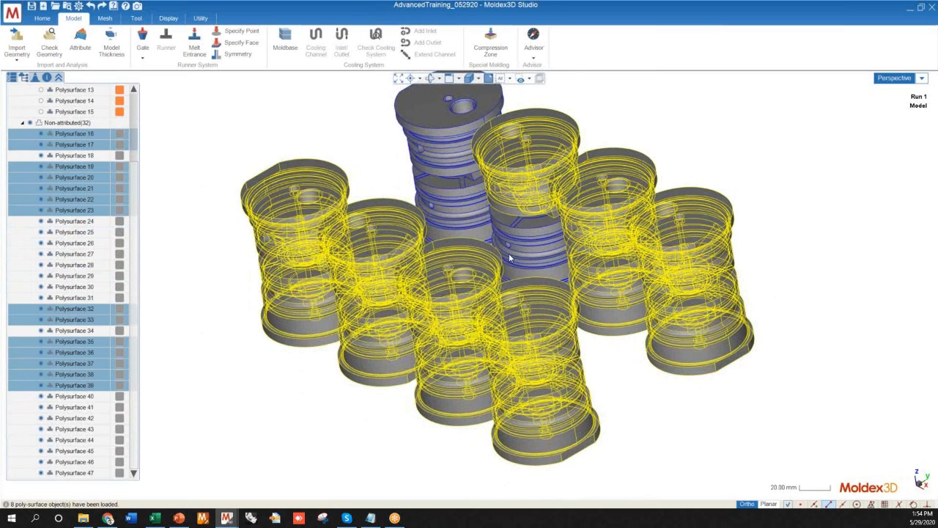
left_click(443, 216, "ctrl")
left_click(453, 142, "ctrl")
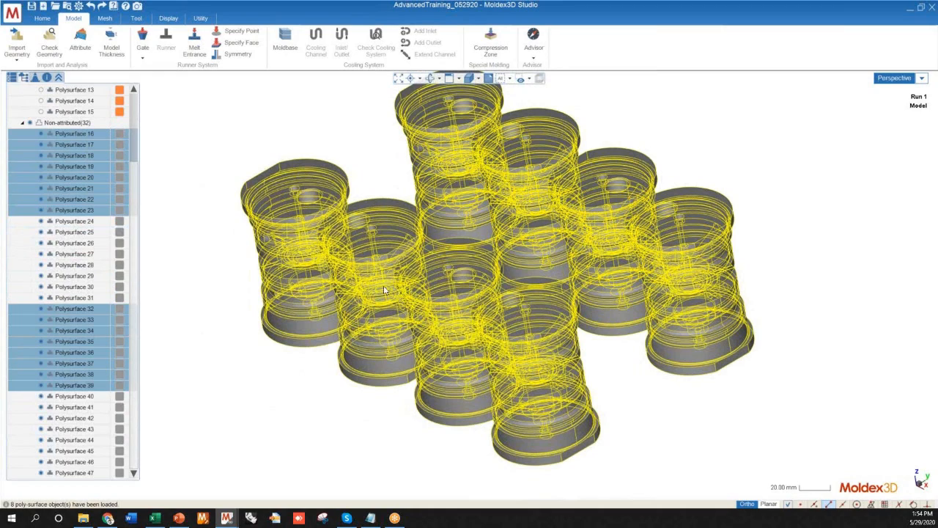
Set the injection molding attribute of the selected outer cavity and core blocks to Mold Insert
middle_click_drag(332, 298, 293, 277)
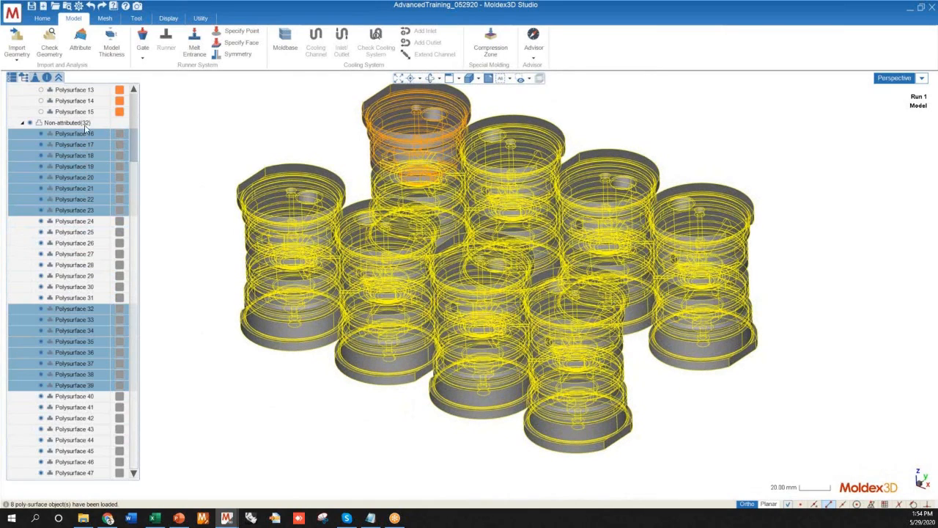
right_click(396, 255)
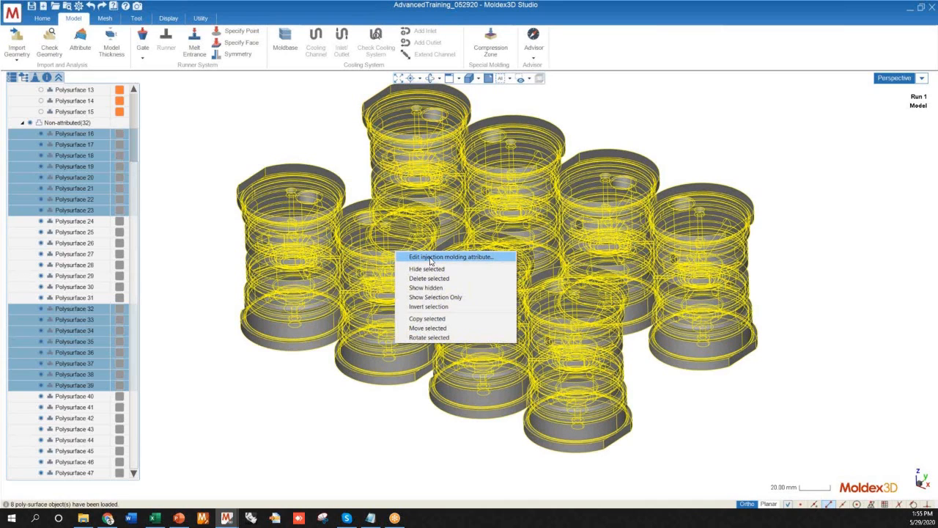
left_click(431, 261)
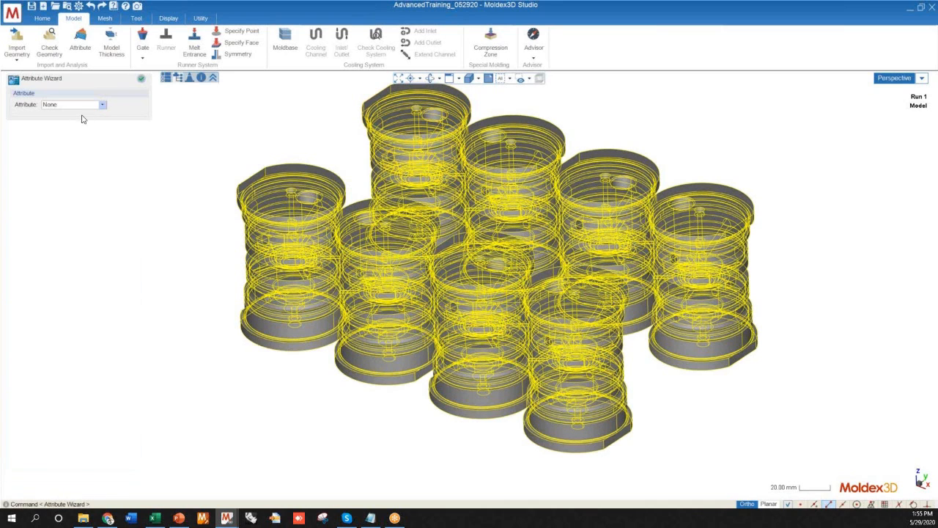
mouse_move(272, 407)
middle_mouse_down()
mouse_move(275, 400)
mouse_move(272, 414)
middle_mouse_up()
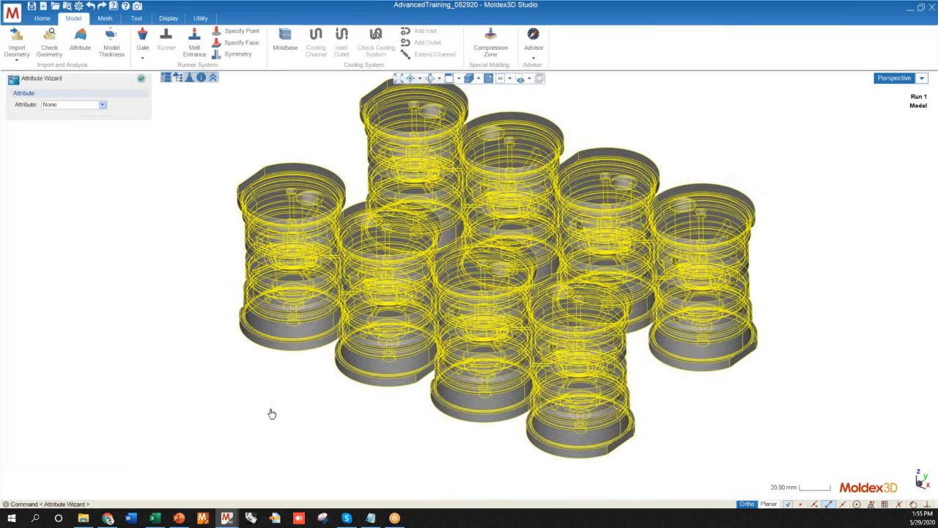
left_click(82, 105)
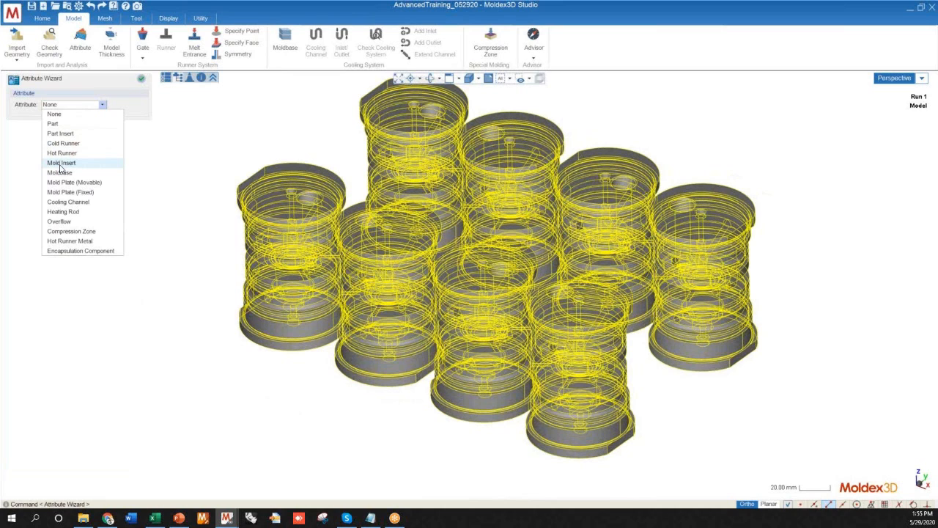
left_click(60, 164)
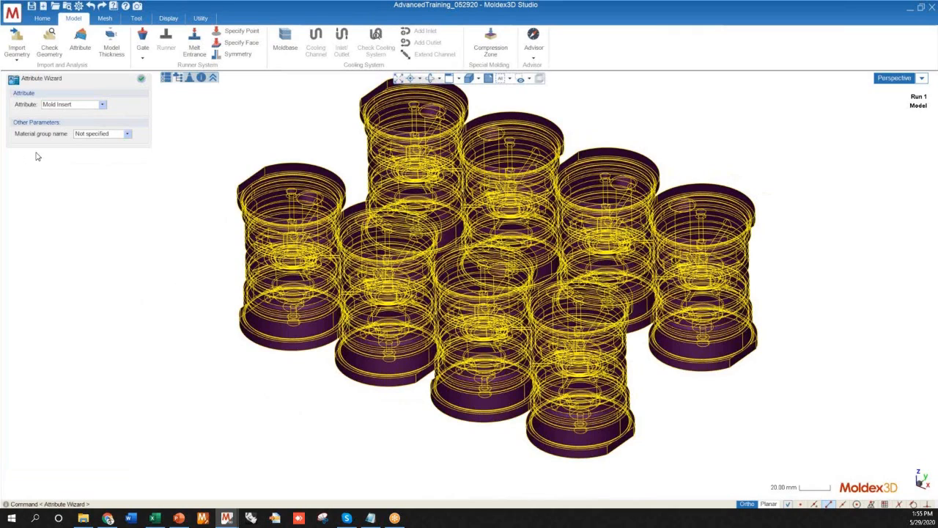
left_click(108, 135)
left_click(35, 139)
scroll(314, 341, "down", 3)
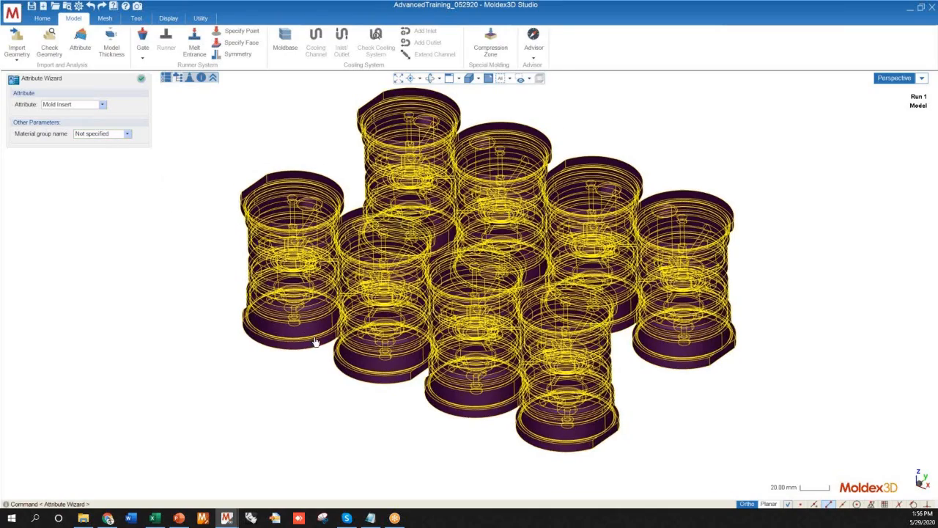
middle_click_drag(371, 333, 325, 325)
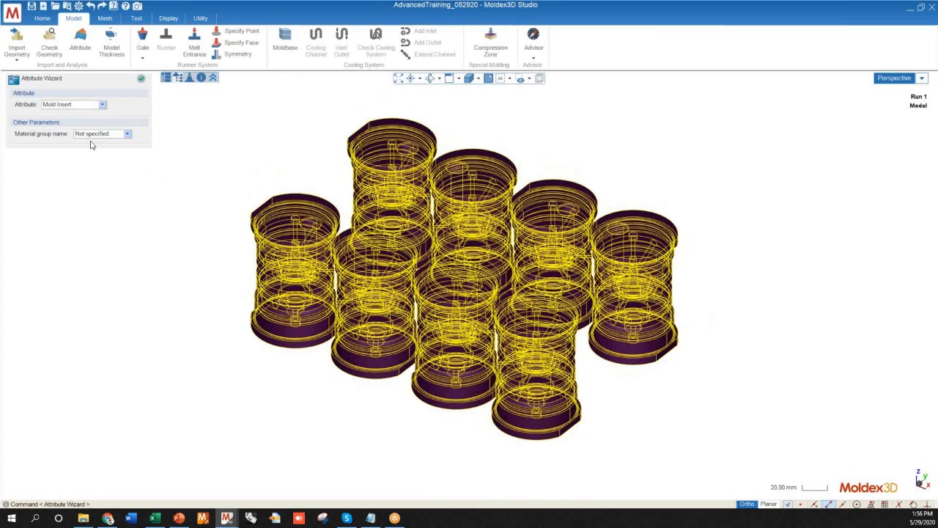
Create a new material group named Aluminum with a pink color
left_click(98, 134)
left_click(86, 153)
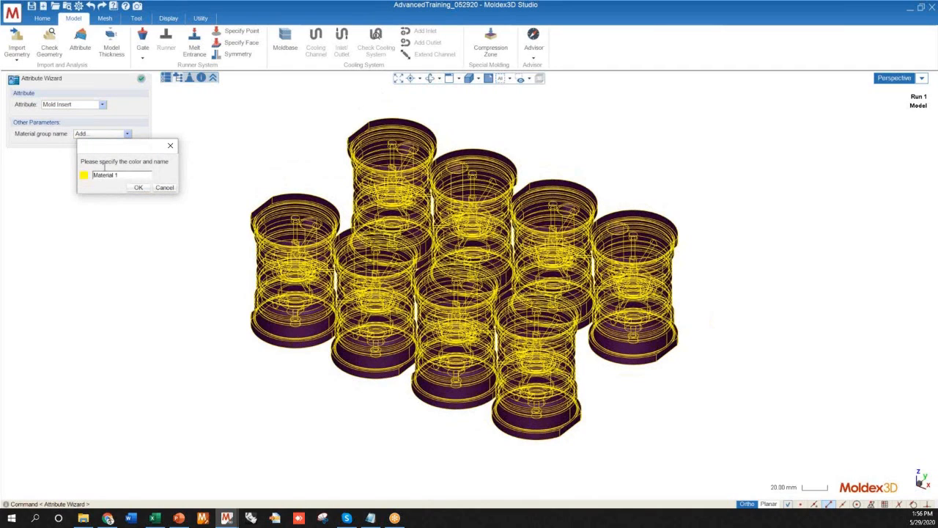
left_click_drag(131, 176, 84, 178)
type("Aluminum")
left_click(84, 175)
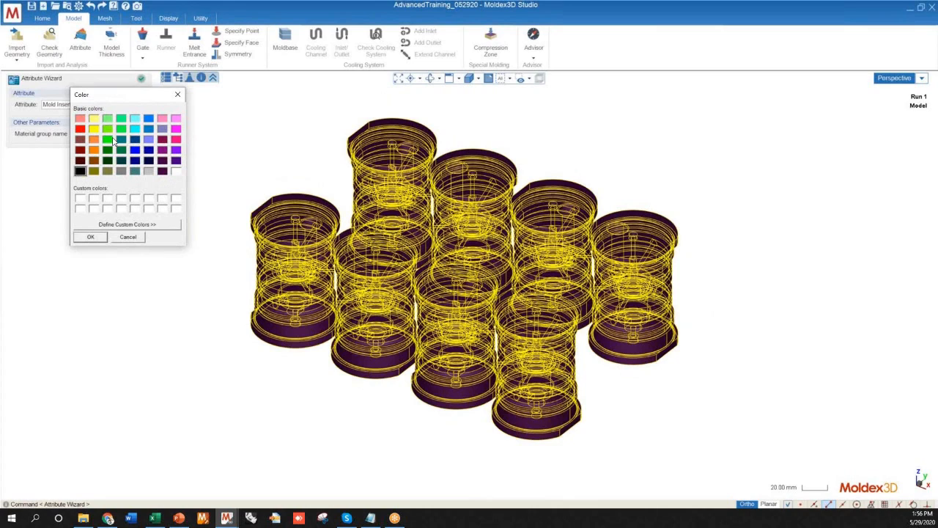
left_click(176, 139)
left_click(90, 237)
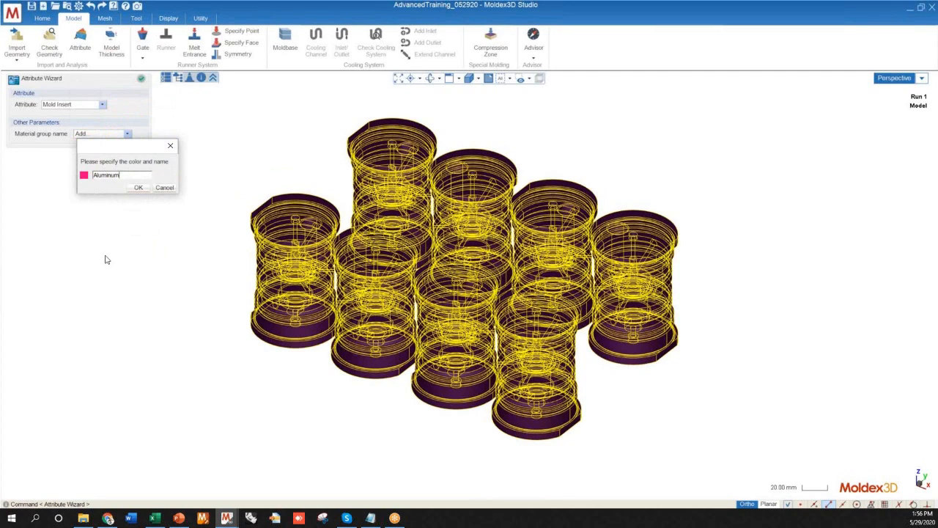
left_click(140, 188)
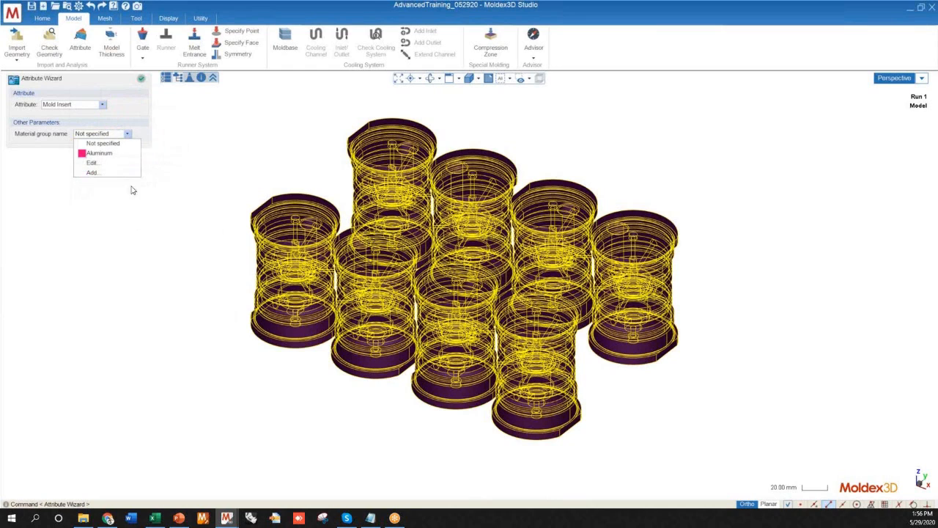
Assign the Aluminum material group to the selected mold inserts and finish the attribute assignment
left_click(94, 154)
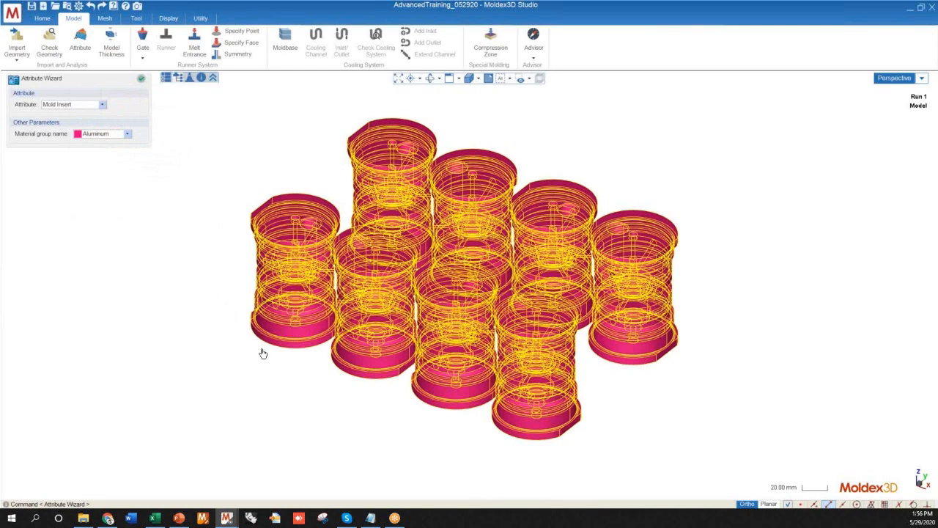
left_click(91, 135)
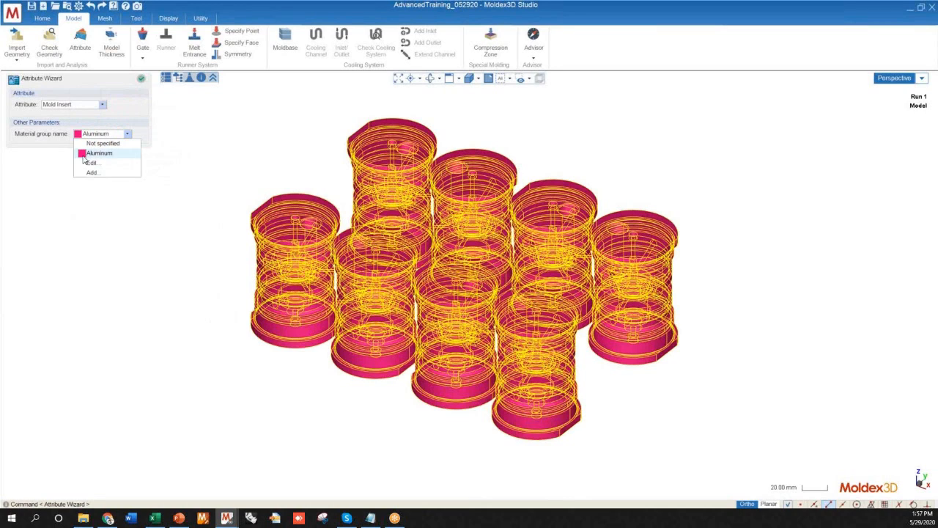
left_click(97, 154)
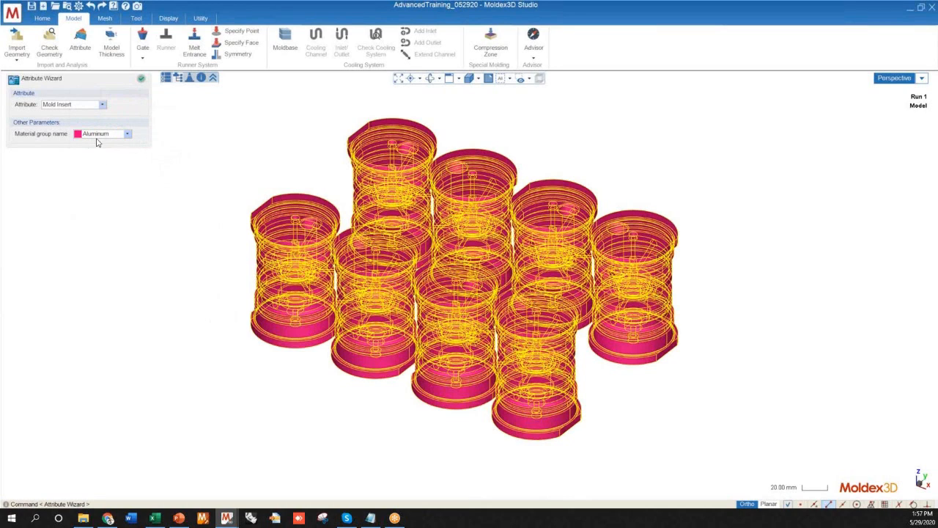
middle_click_drag(361, 359, 334, 396)
left_click(333, 396)
middle_click_drag(352, 360, 344, 395)
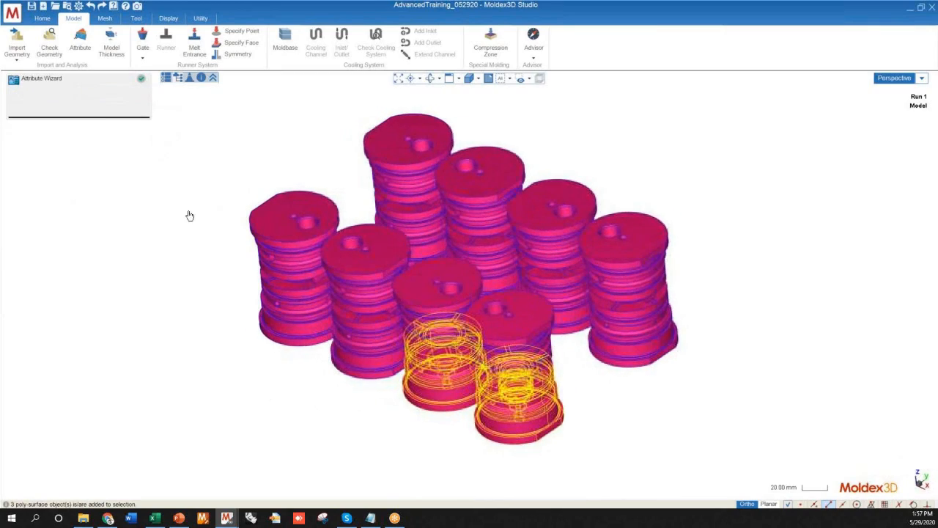
left_click(142, 78)
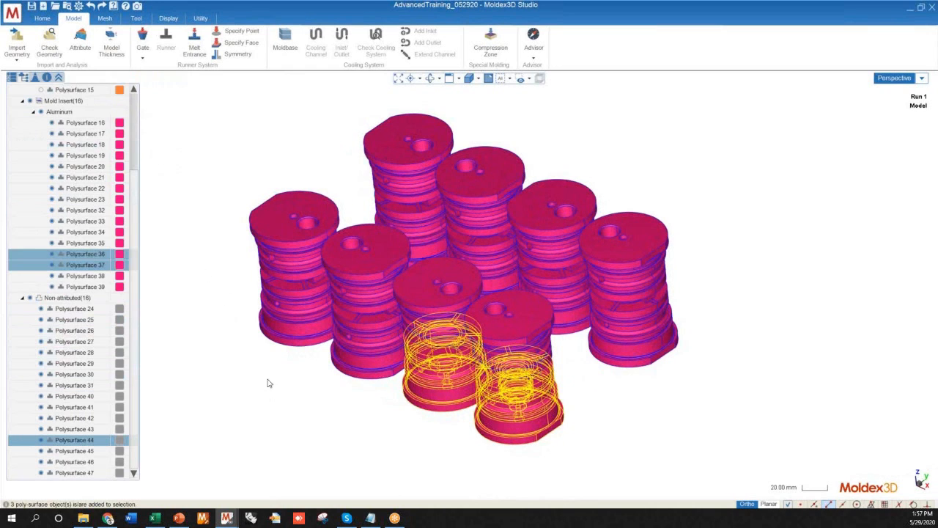
Clear the selection and examine how the model tree groups the parts, hot runners, Aluminum mold inserts and non-attributed bodies
middle_click_drag(272, 398, 286, 379)
left_click(288, 393)
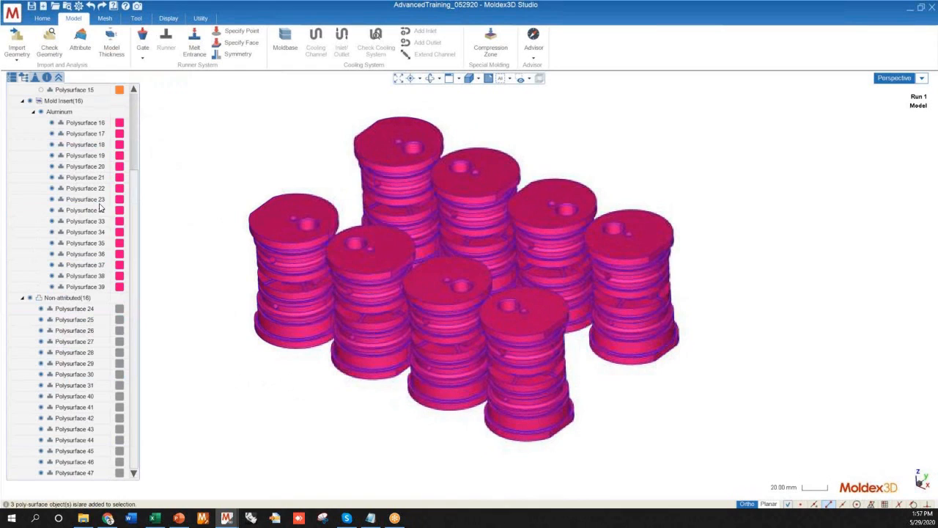
left_click(97, 232)
scroll(89, 224, "up", 1)
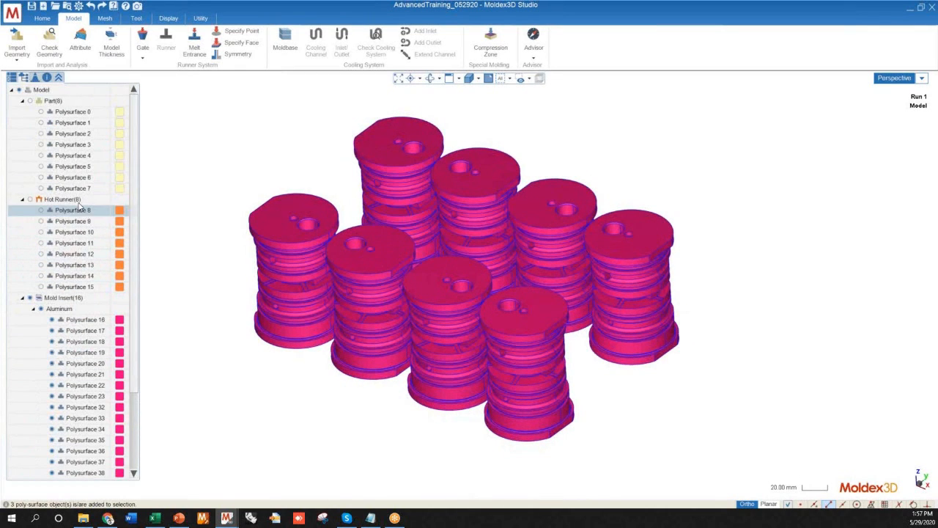
left_click(45, 90)
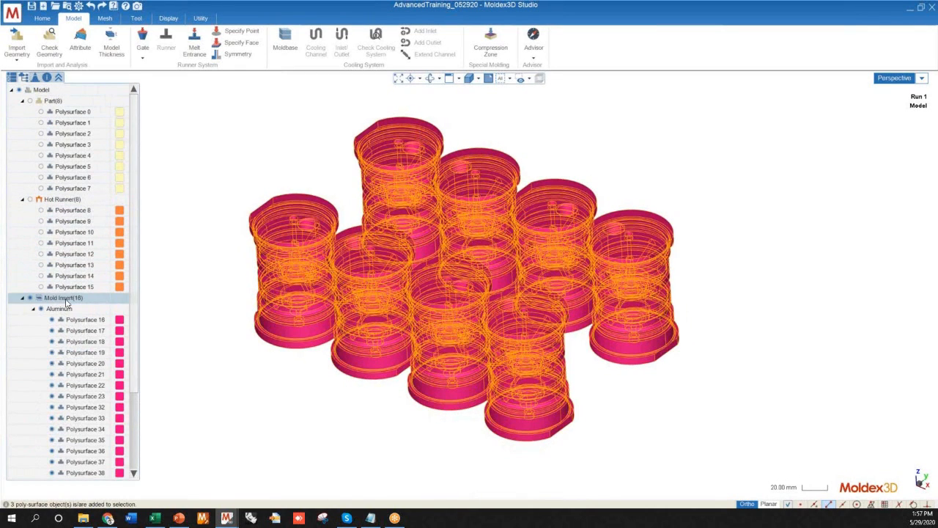
scroll(65, 282, "down", 2)
left_click(54, 256)
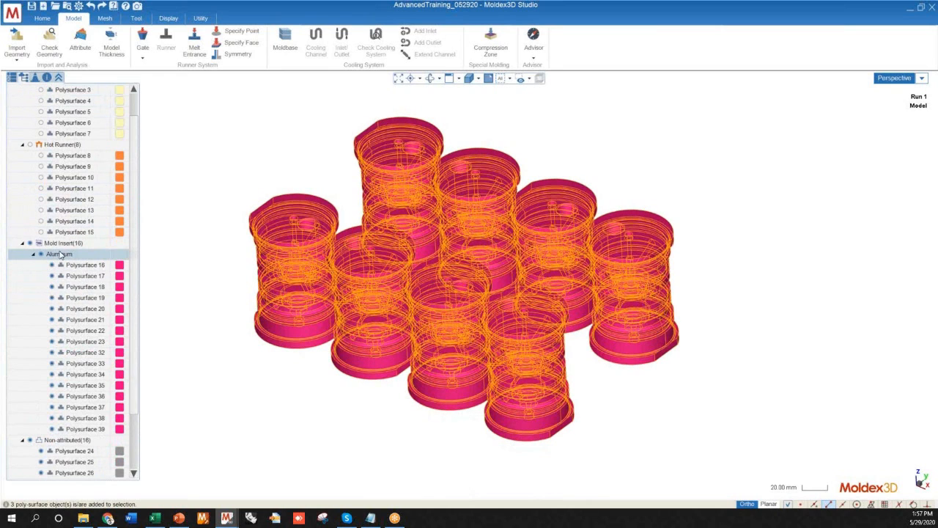
scroll(61, 254, "down", 4)
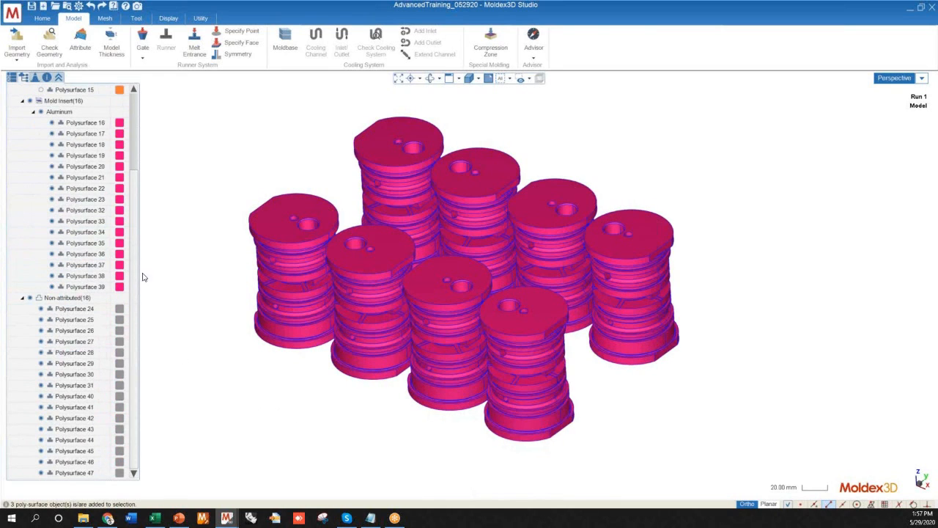
Hide the whole Mold Insert group to expose the remaining non-attributed inserts in all eight stacks
left_click(31, 102)
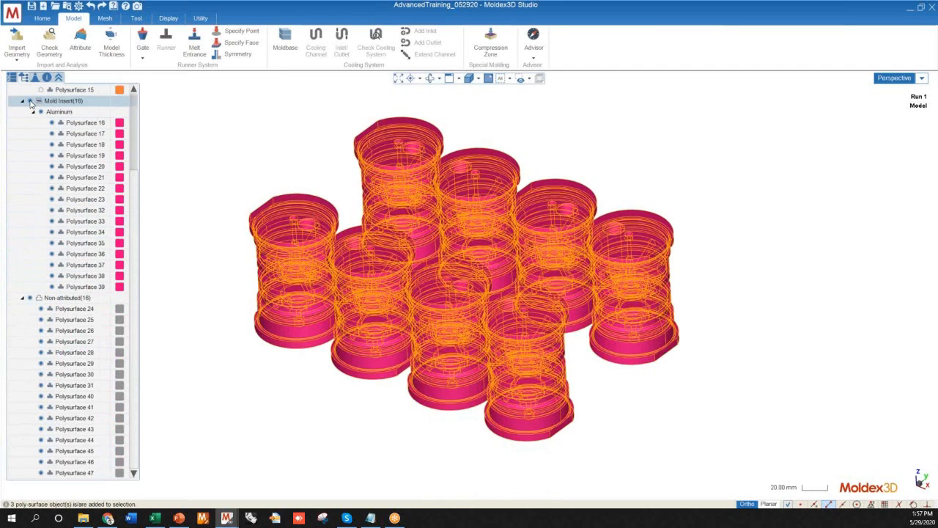
left_click(243, 253)
left_click(29, 103)
left_click(241, 330)
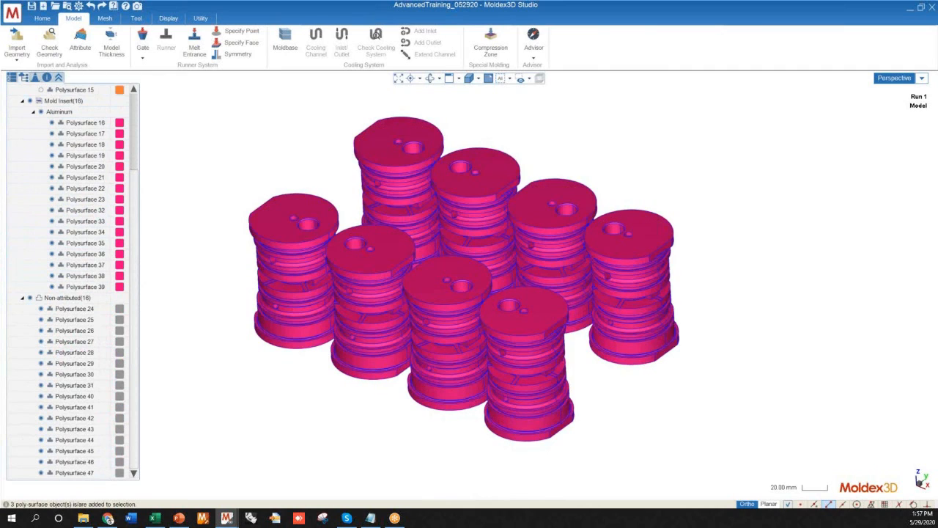
left_click(31, 104)
left_click(30, 101)
middle_click_drag(392, 435, 352, 430)
scroll(366, 421, "down", 3)
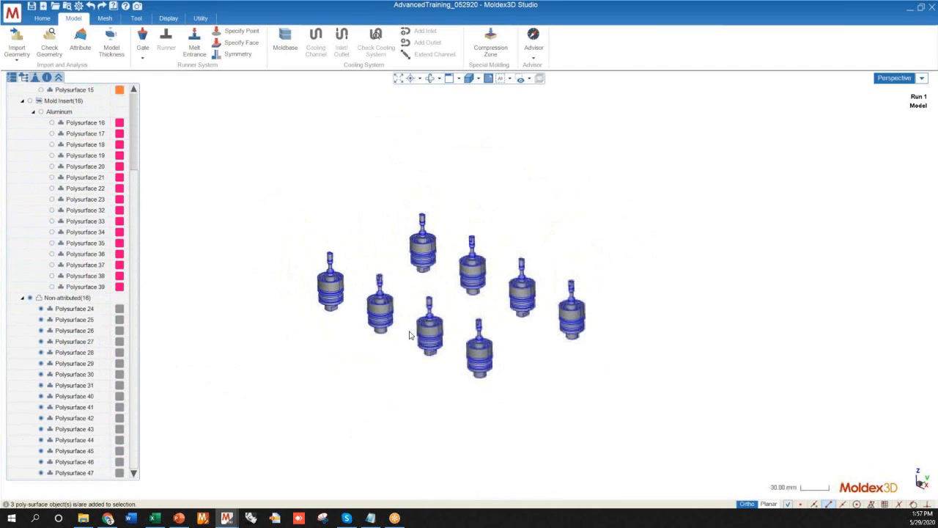
Select all the non-attributed bodies and set their injection molding attribute to Mold Insert
left_click_drag(258, 184, 602, 447)
left_click(78, 299)
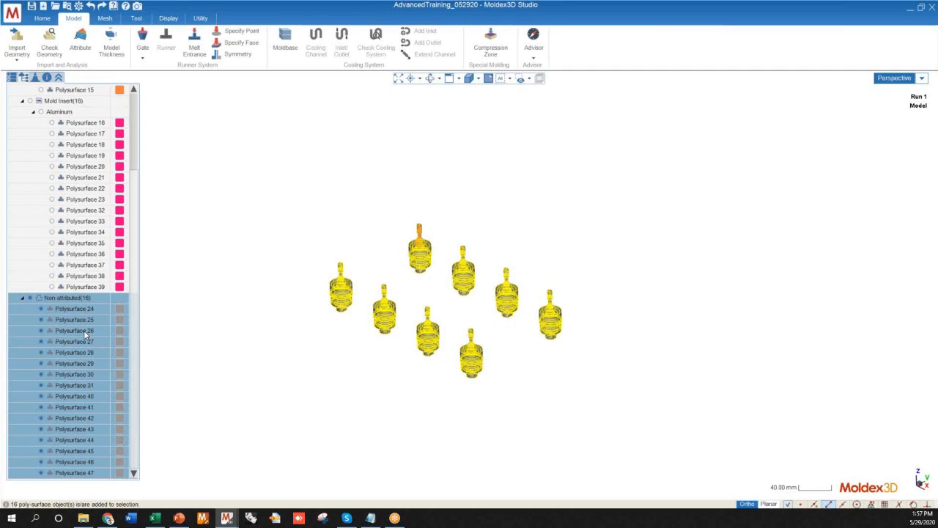
right_click(139, 326)
left_click(164, 331)
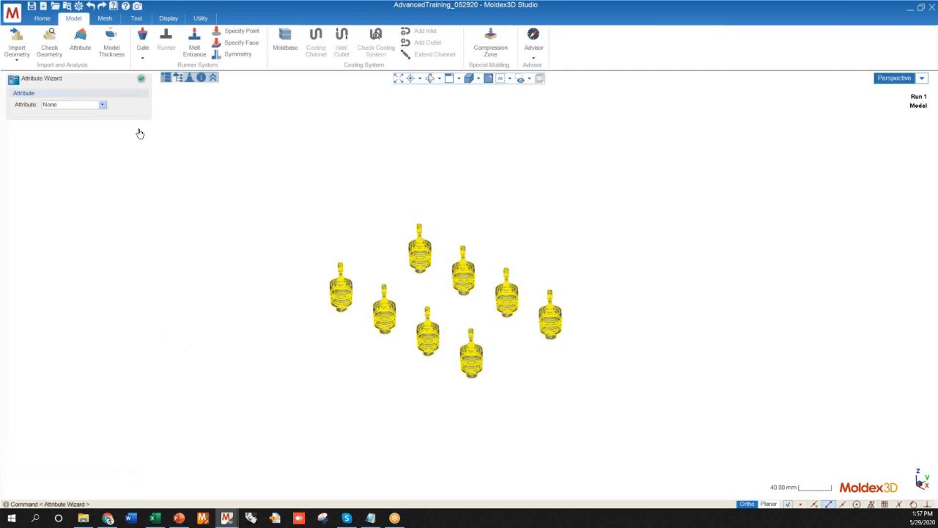
left_click(68, 106)
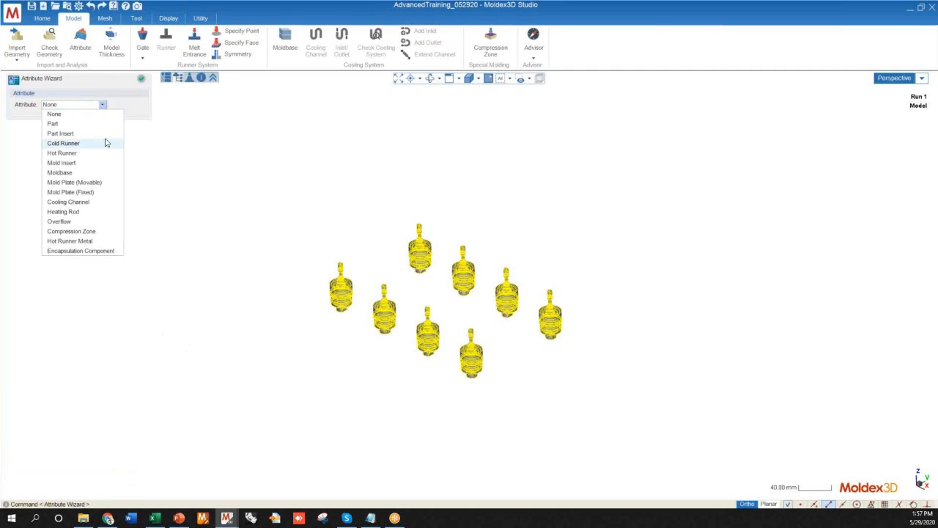
left_click(66, 163)
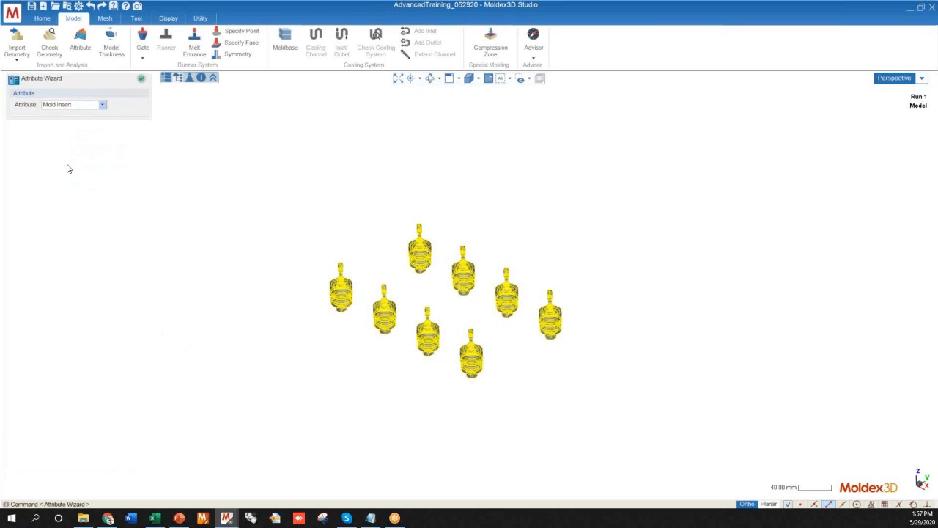
Add a new material group for the selected mold inserts and name it 420SS
left_click(85, 135)
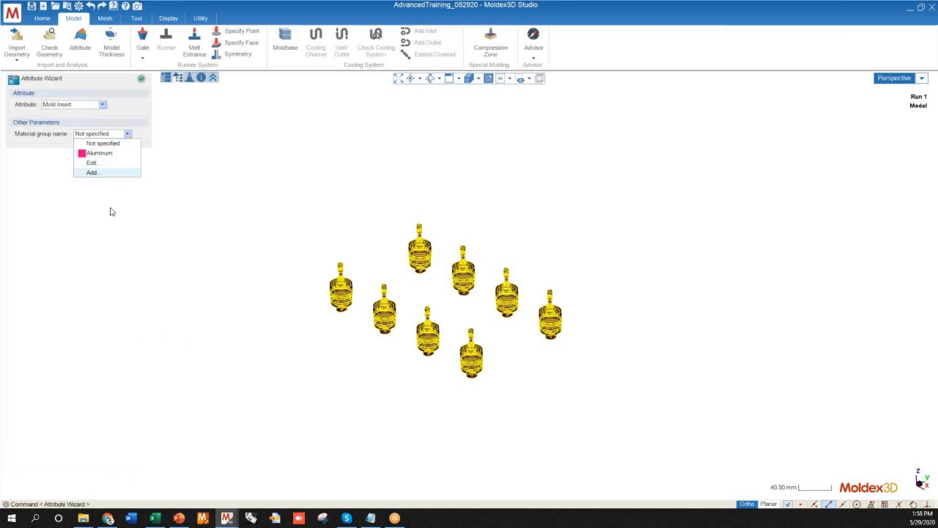
left_click(92, 172)
left_click_drag(117, 175, 88, 174)
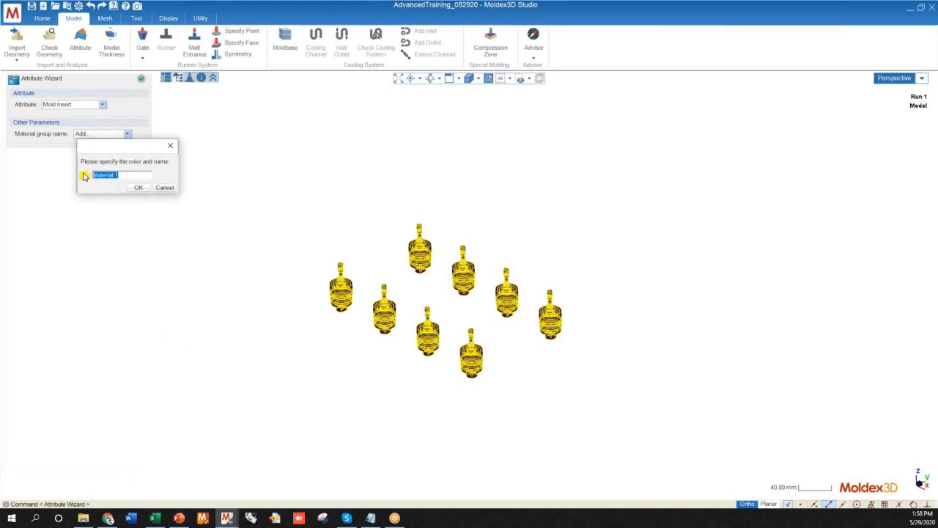
type("420SS")
Set the 420SS group's color to green, create the group and finish the attribute assignment for the selected inserts
left_click(84, 175)
left_click(107, 140)
left_click(92, 237)
left_click(84, 175)
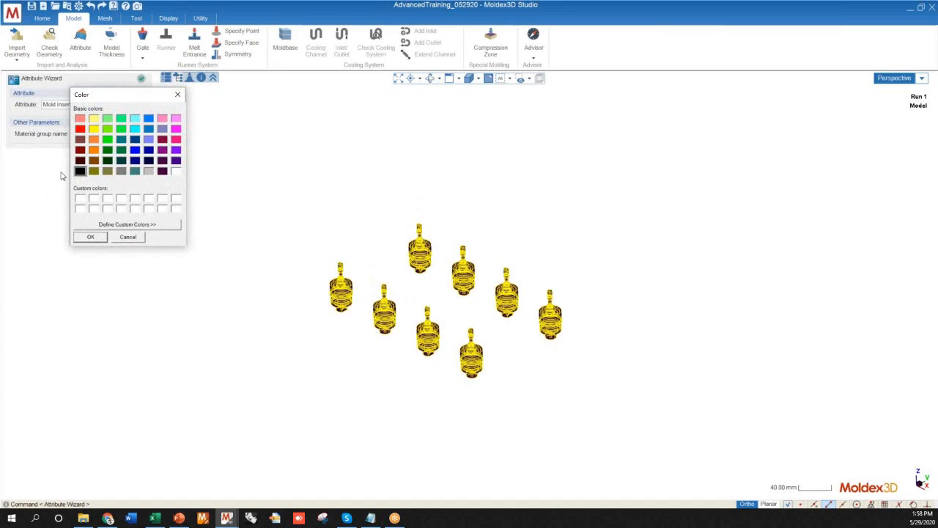
left_click(91, 237)
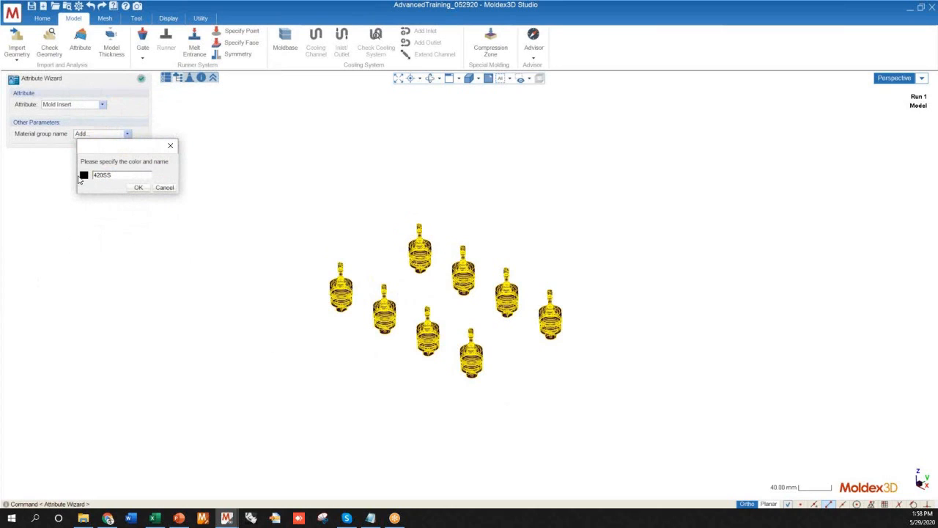
left_click(81, 177)
left_click(108, 140)
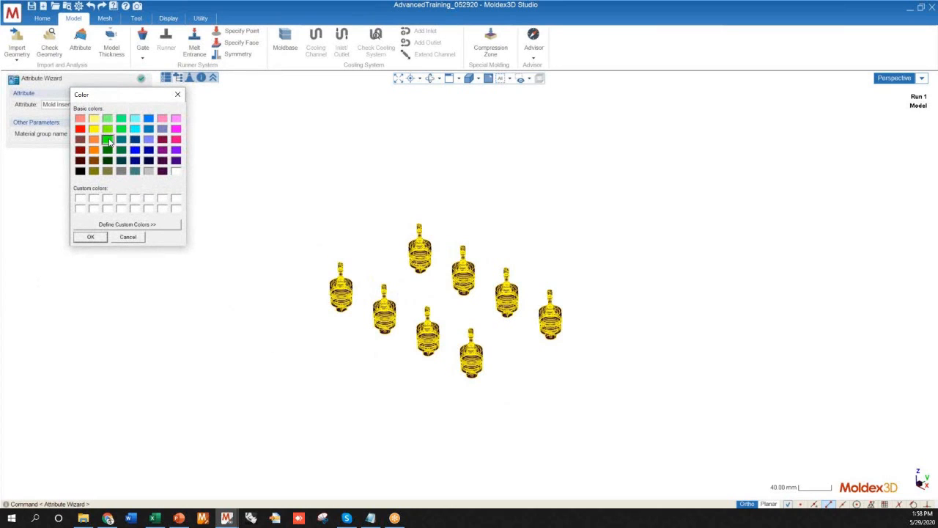
left_click(91, 237)
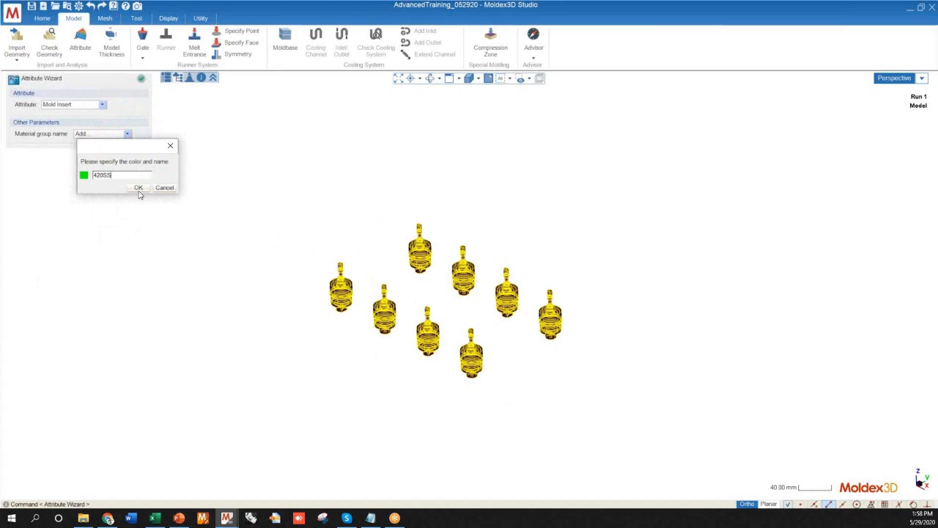
left_click(138, 187)
left_click(95, 164)
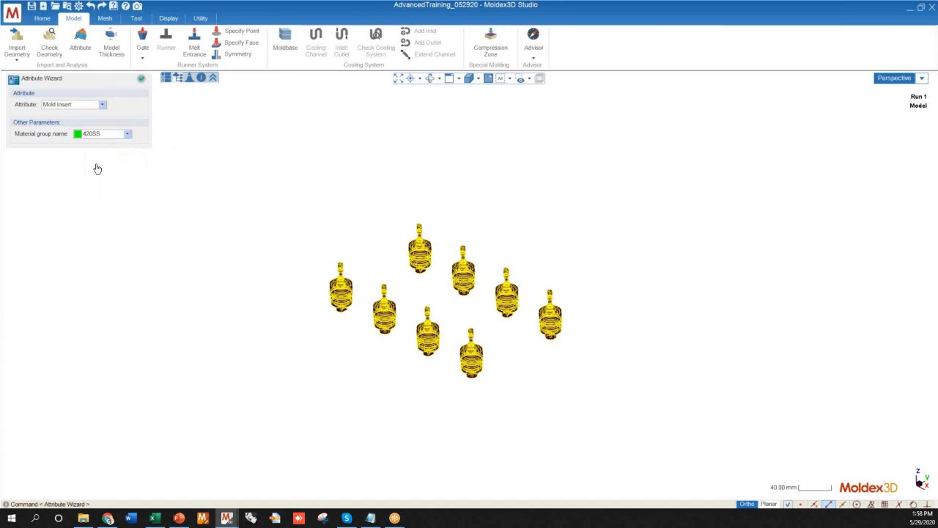
left_click(143, 79)
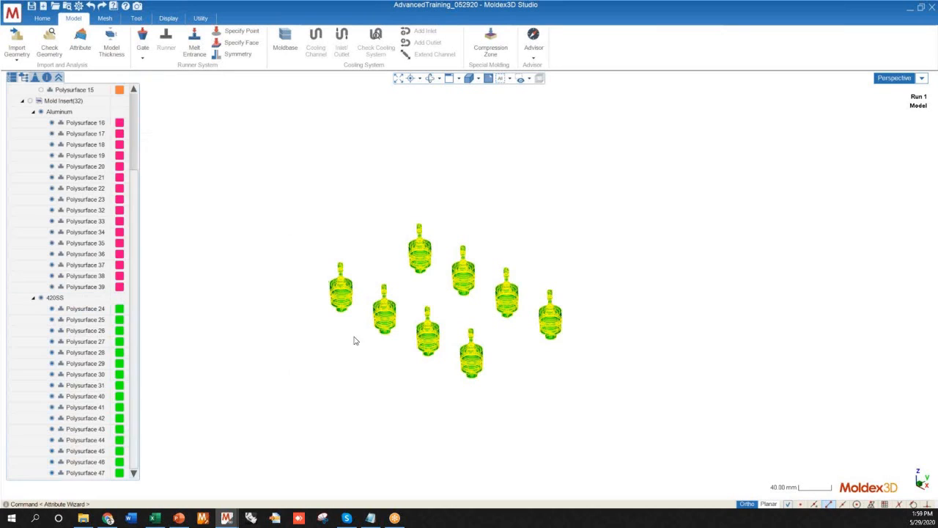
Clear the selection and examine the model tree's part, hot runner, Aluminum and 420SS mold insert groups
left_click(374, 370)
middle_click_drag(375, 360, 340, 364)
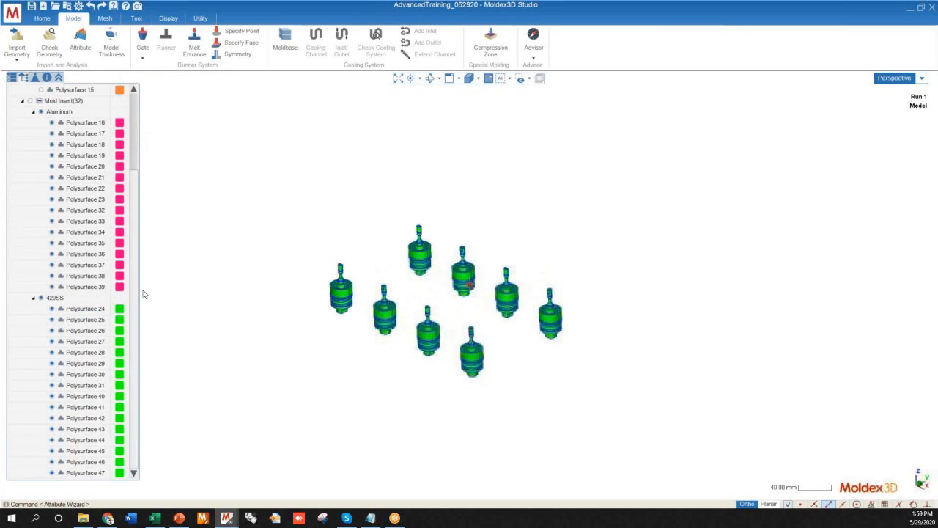
scroll(96, 279, "up", 1)
scroll(96, 281, "up", 5)
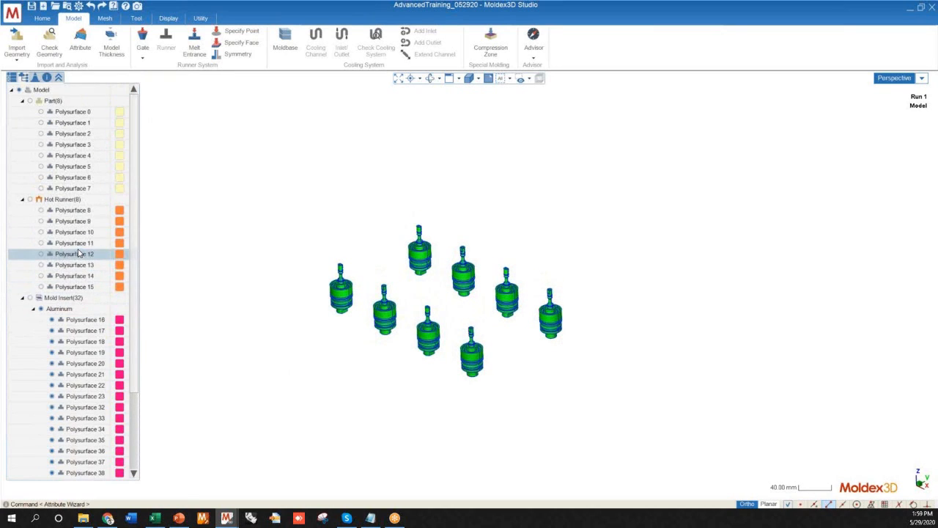
scroll(80, 249, "down", 6)
middle_click_drag(421, 379, 437, 390)
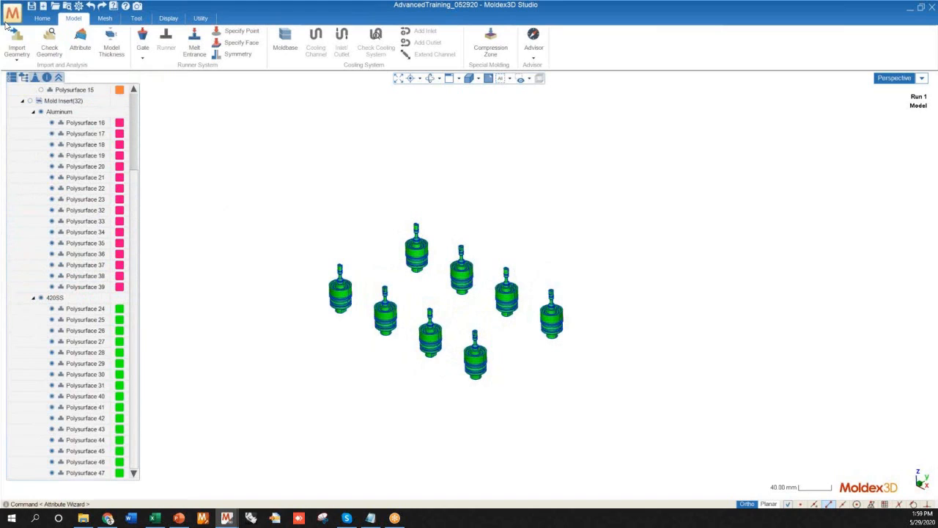
Import the cooling geometry files Fixed-Water.stp and Movable-Water.stp from the Multi_Import folder without auto healing
left_click(17, 56)
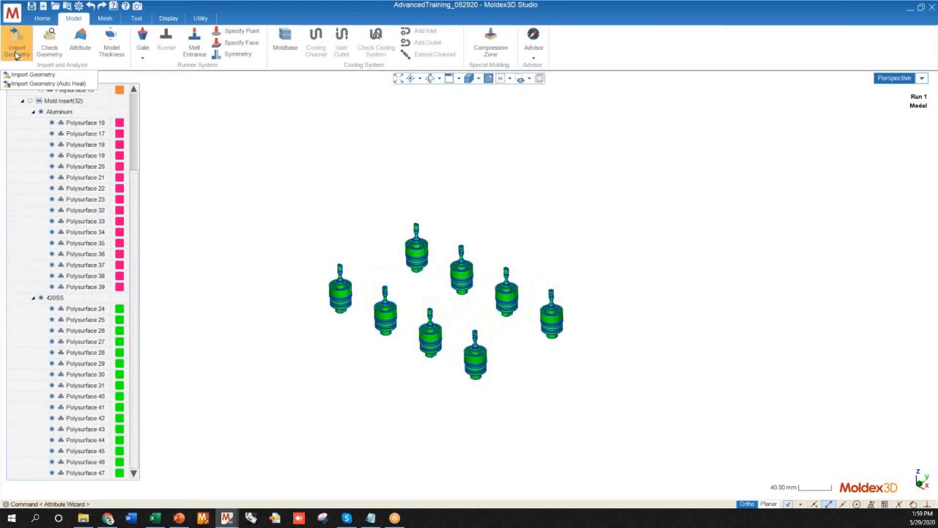
left_click(30, 75)
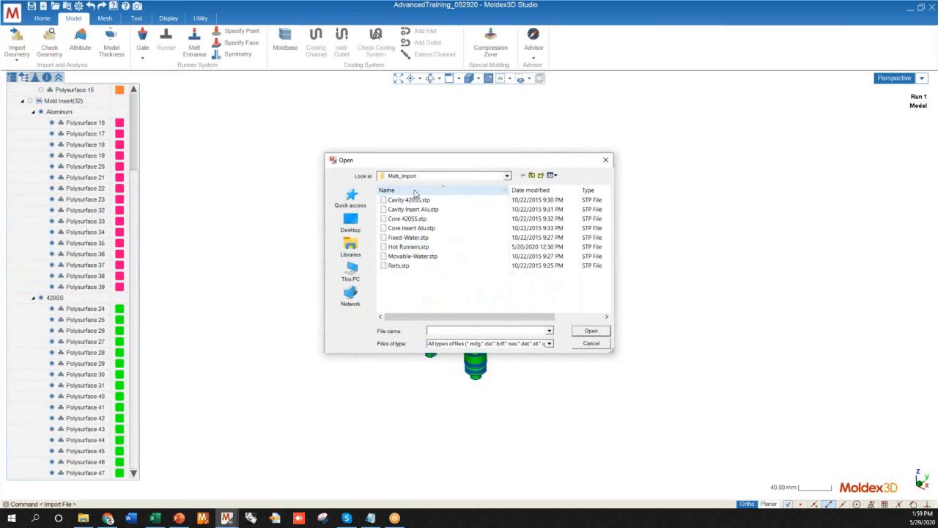
left_click(411, 258)
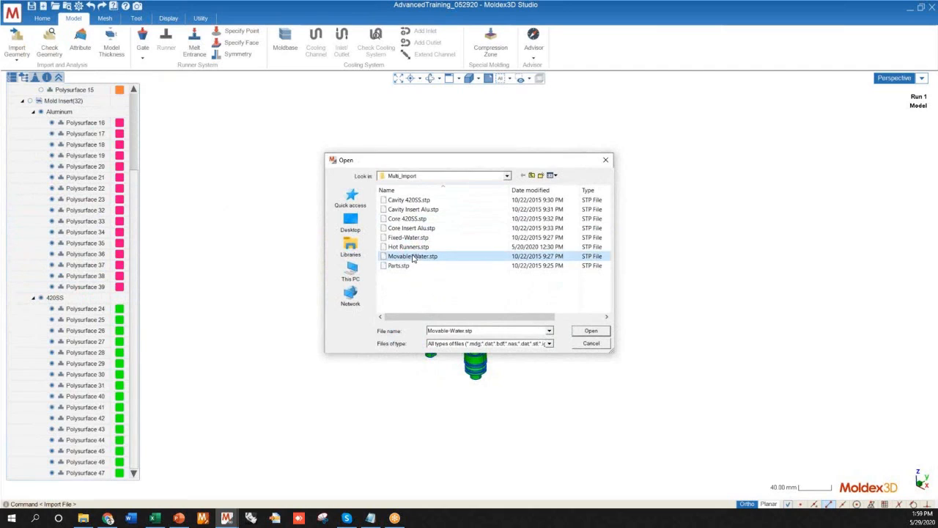
left_click(404, 238, "ctrl")
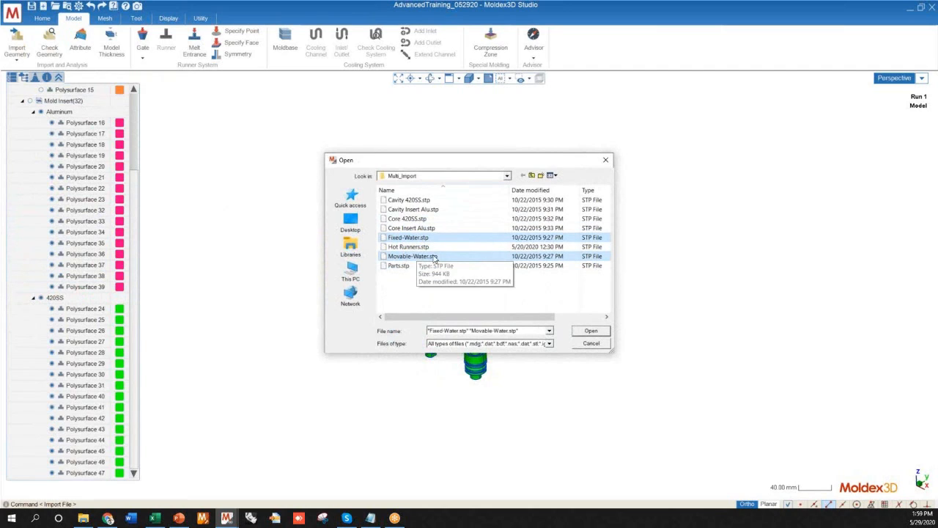
left_click(590, 331)
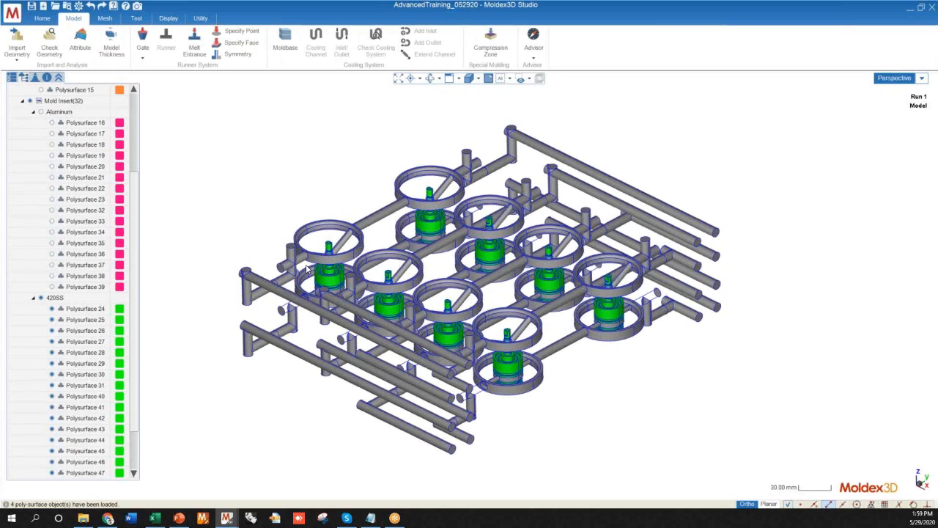
Select all the imported water line bodies on both mold halves and assign them the Cooling Channel attribute
mouse_move(557, 331)
middle_mouse_down()
mouse_move(440, 223)
mouse_move(323, 231)
mouse_move(291, 418)
mouse_move(253, 472)
mouse_move(310, 452)
mouse_move(270, 467)
mouse_move(286, 454)
middle_mouse_up()
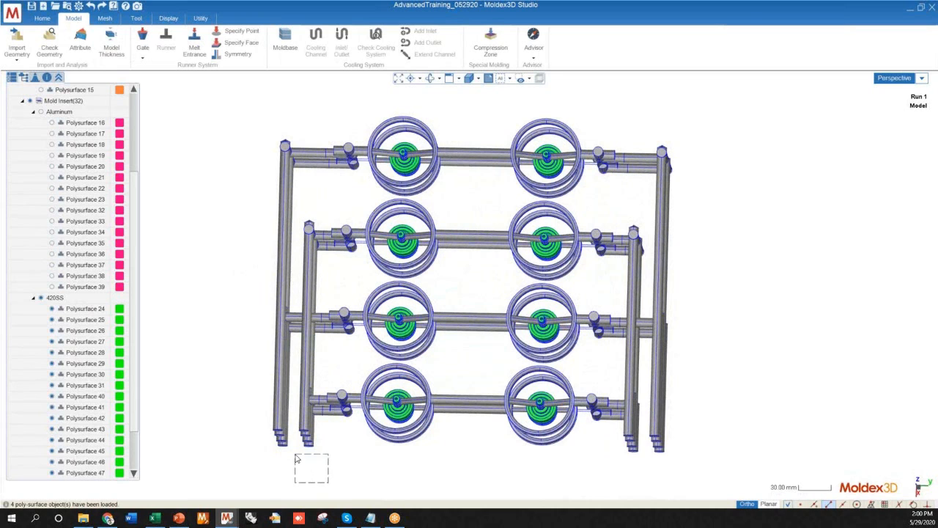
left_click_drag(335, 471, 255, 409)
middle_click_drag(343, 411, 311, 428)
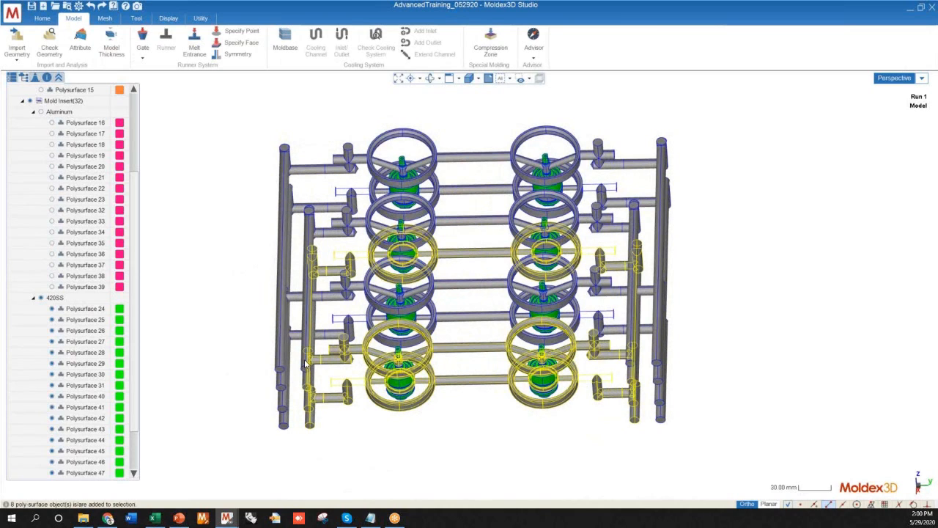
right_click(279, 375)
left_click(282, 390)
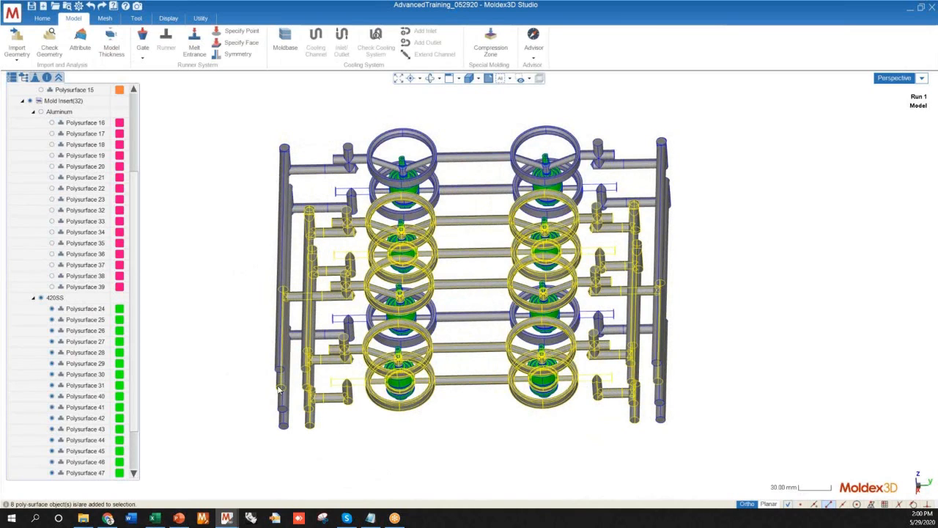
mouse_move(311, 410)
middle_mouse_down()
mouse_move(321, 340)
mouse_move(310, 427)
mouse_move(297, 403)
middle_mouse_up()
right_click(297, 402)
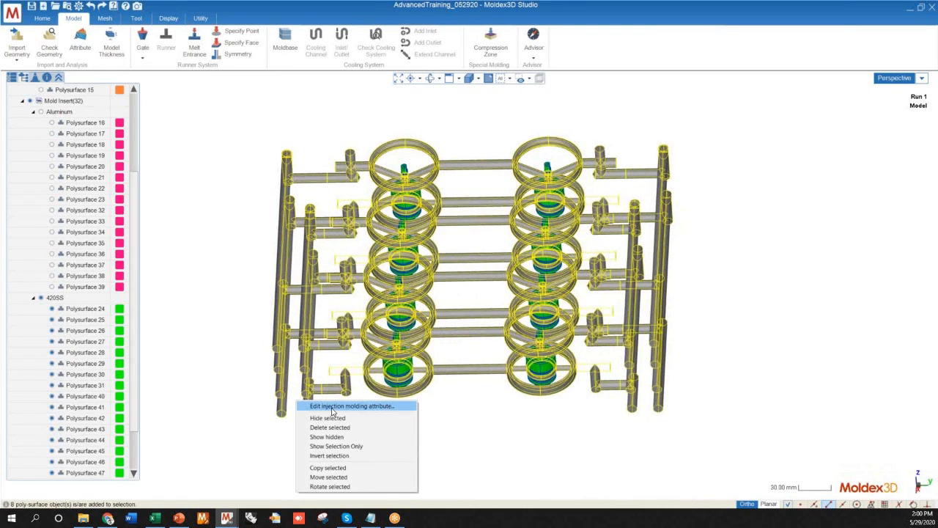
left_click(331, 408)
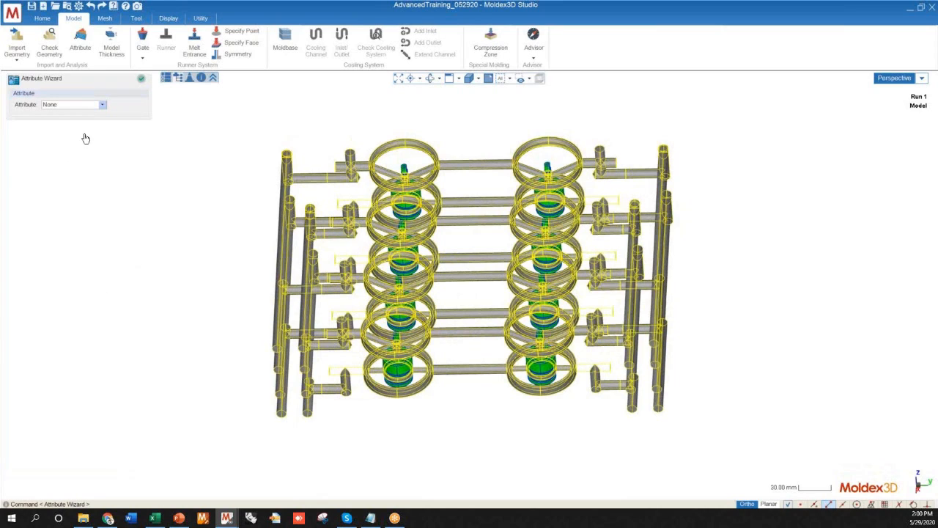
left_click(69, 106)
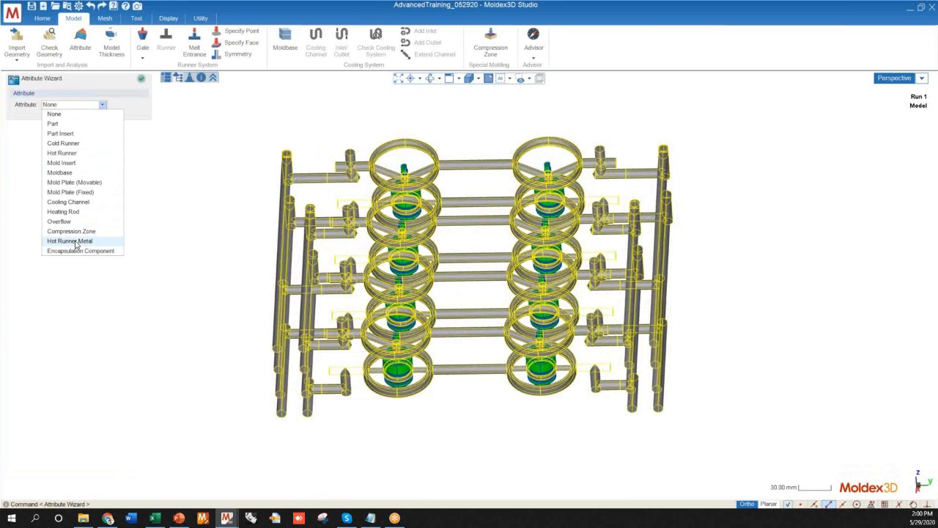
left_click(69, 202)
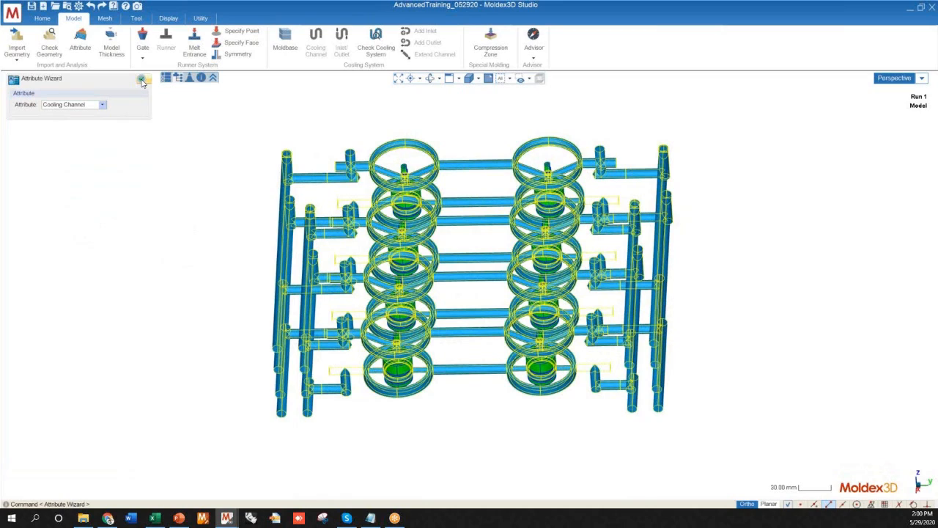
left_click(142, 80)
Examine the cooling channels for surface completeness where the pipes connect to the rings around the inserts
middle_click_drag(238, 236, 352, 330)
scroll(352, 330, "up", 10)
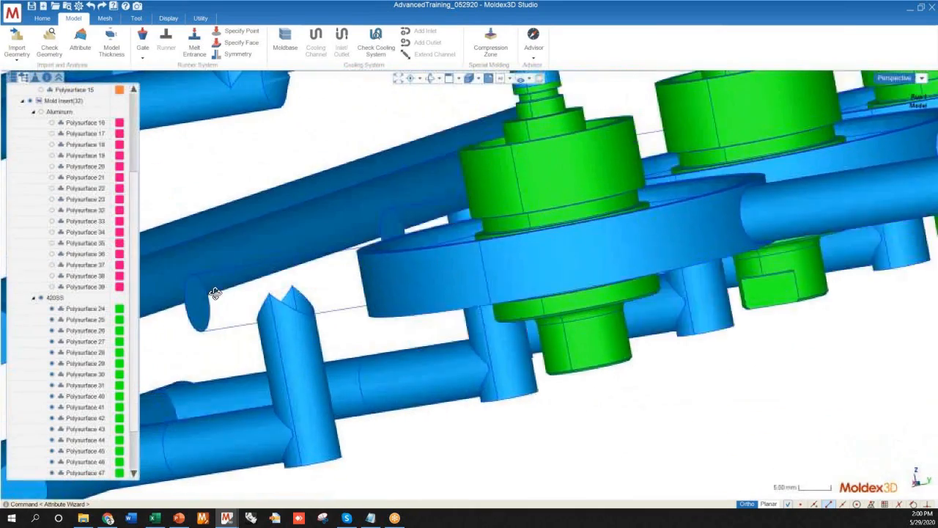
middle_click_drag(214, 293, 206, 320)
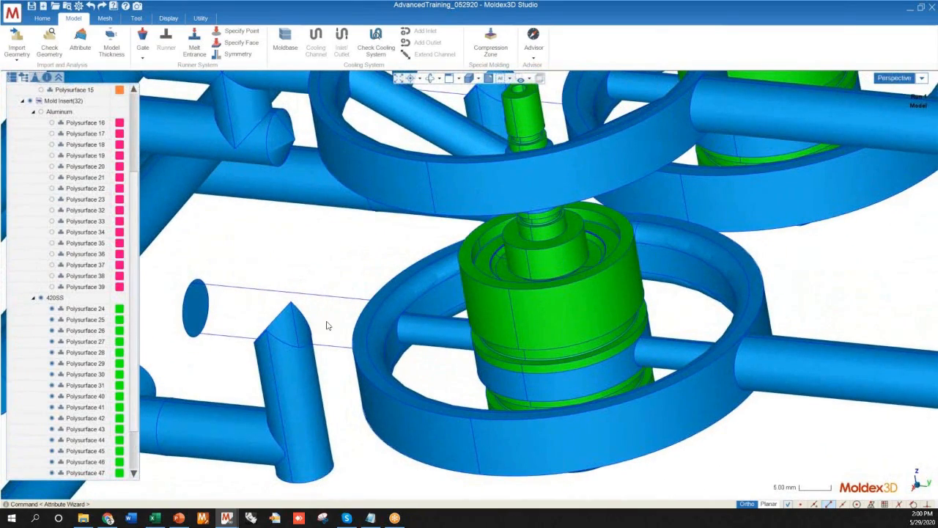
middle_click_drag(205, 325, 456, 297)
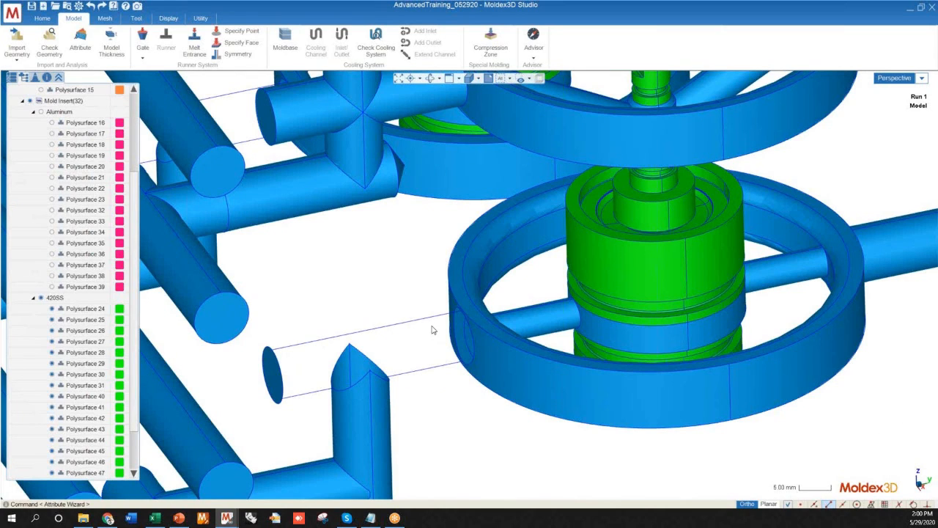
scroll(324, 274, "down", 10)
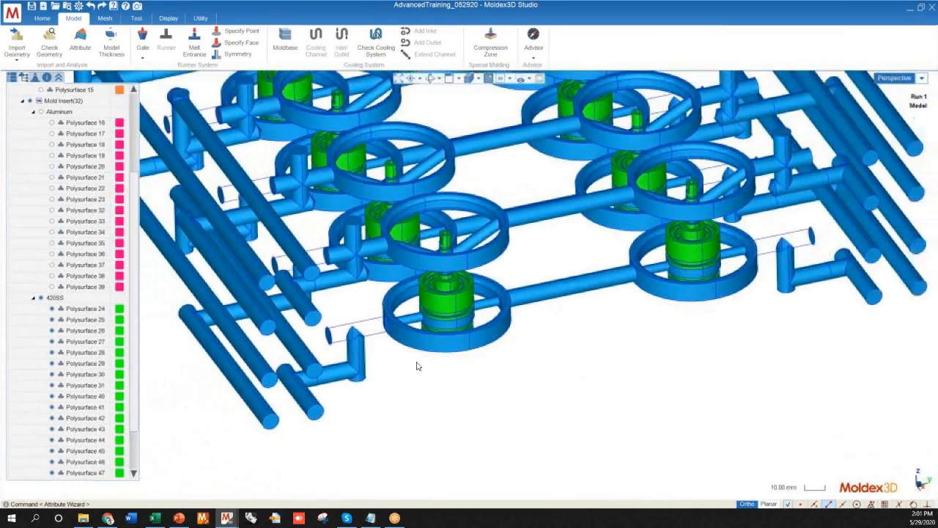
mouse_move(416, 366)
middle_mouse_down()
mouse_move(391, 329)
mouse_move(283, 311)
mouse_move(289, 319)
mouse_move(332, 303)
mouse_move(304, 269)
middle_mouse_up()
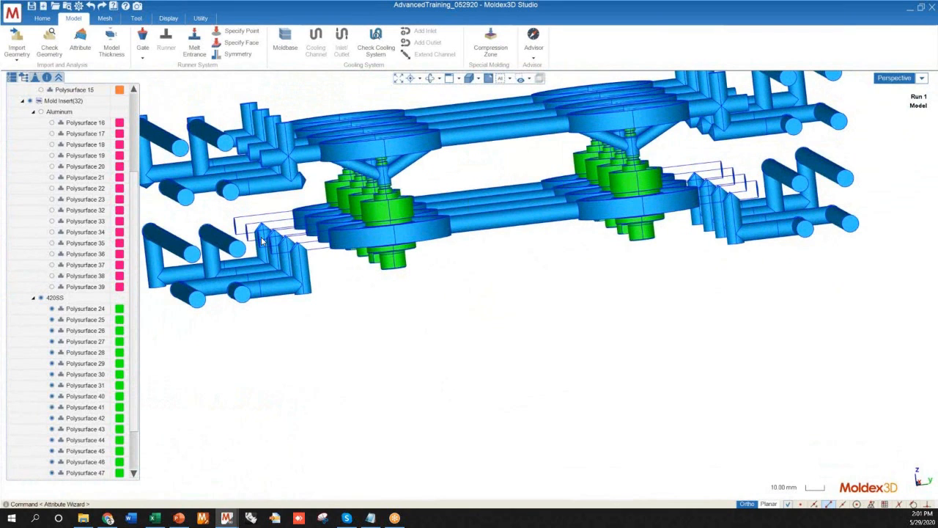
mouse_move(480, 299)
middle_mouse_down()
mouse_move(366, 303)
mouse_move(479, 339)
mouse_move(447, 327)
middle_mouse_up()
middle_click_drag(277, 233, 316, 308)
scroll(281, 254, "down", 2)
middle_click_drag(416, 321, 311, 292)
scroll(330, 306, "up", 3)
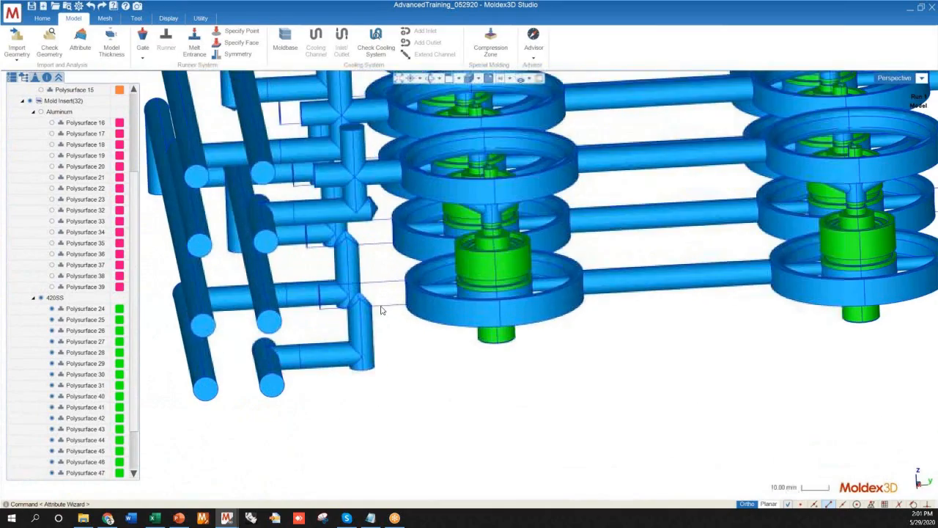
scroll(329, 320, "down", 3)
mouse_move(336, 334)
middle_mouse_down()
mouse_move(325, 351)
mouse_move(335, 404)
mouse_move(314, 464)
mouse_move(346, 440)
middle_mouse_up()
scroll(346, 441, "down", 5)
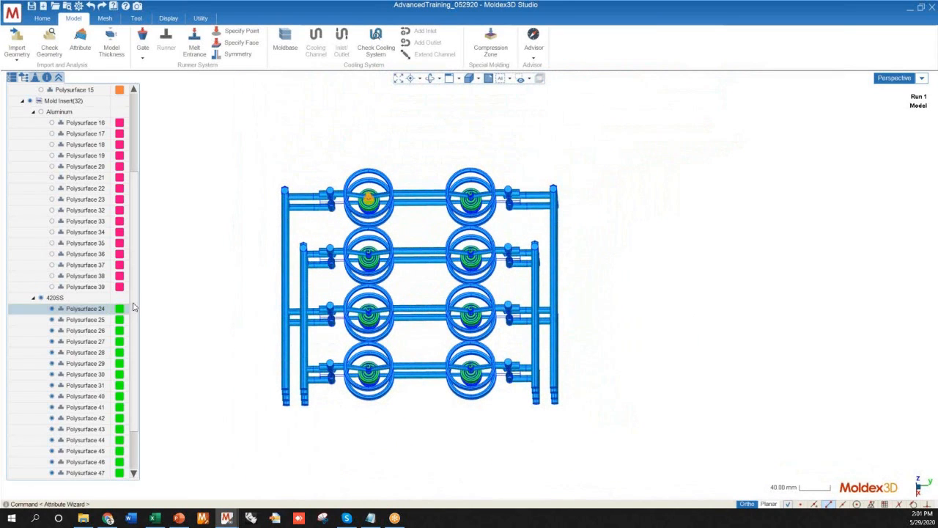
scroll(121, 220, "up", 6)
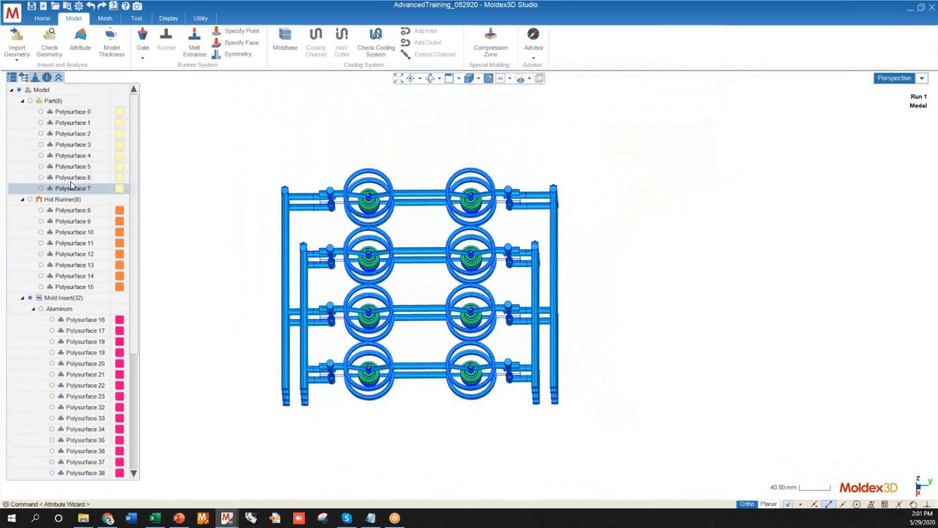
Examine the model tree's part, hot runner, mold insert and cooling channel groups and the bodies listed in each
scroll(32, 137, "down", 4)
scroll(31, 137, "down", 5)
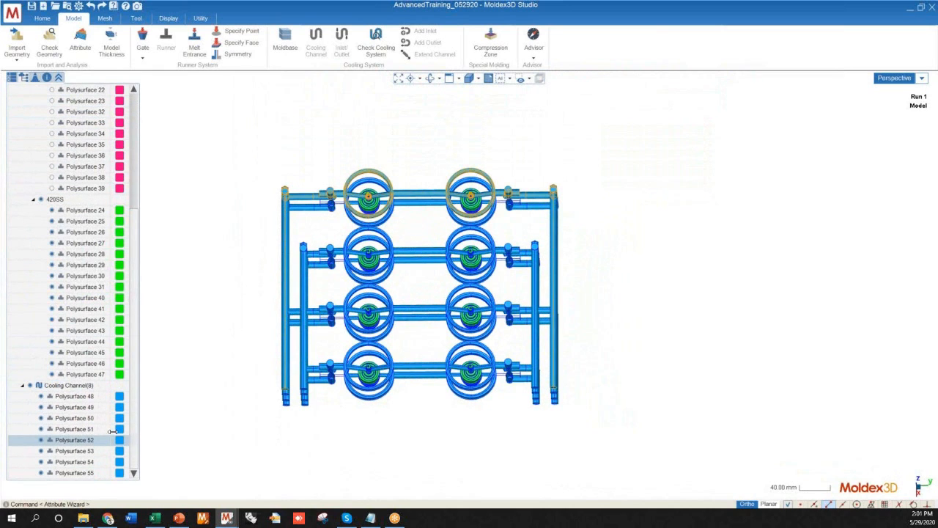
scroll(134, 310, "up", 6)
scroll(132, 279, "up", 3)
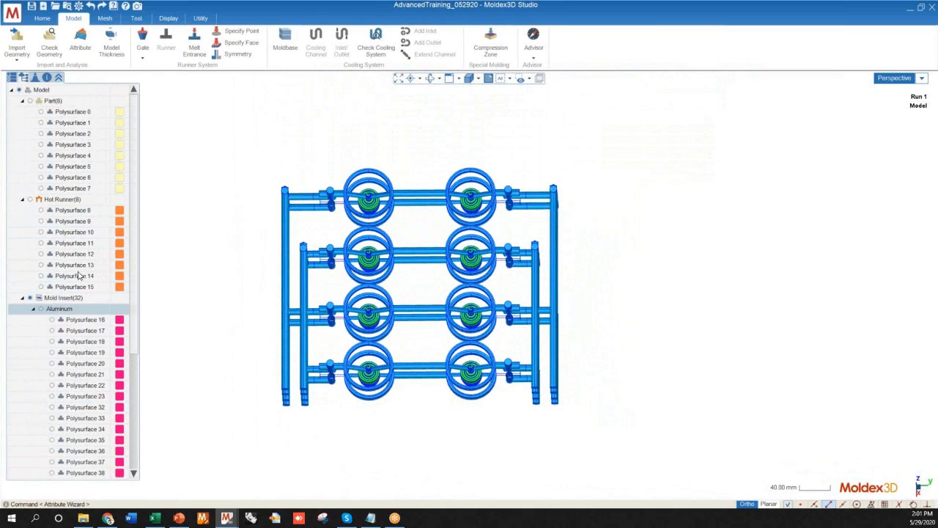
scroll(71, 275, "down", 2)
scroll(71, 277, "down", 5)
scroll(71, 277, "up", 6)
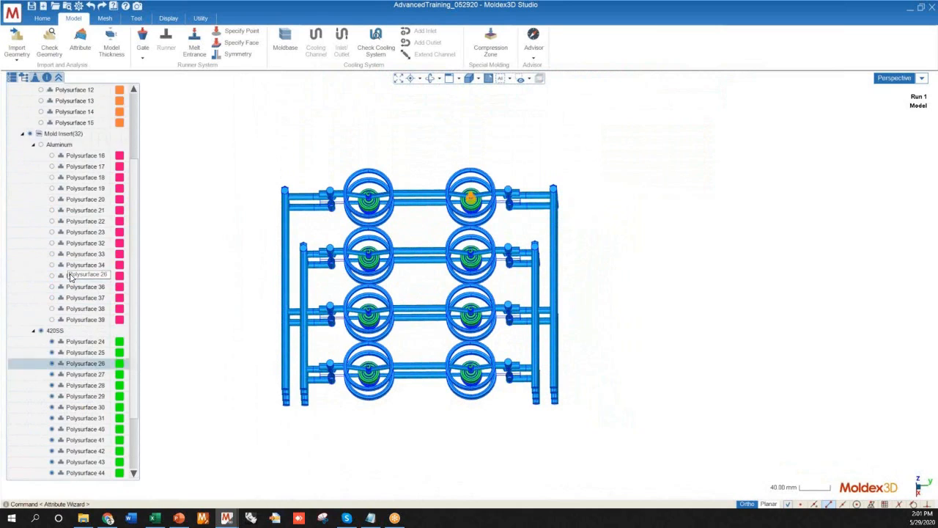
scroll(71, 276, "up", 2)
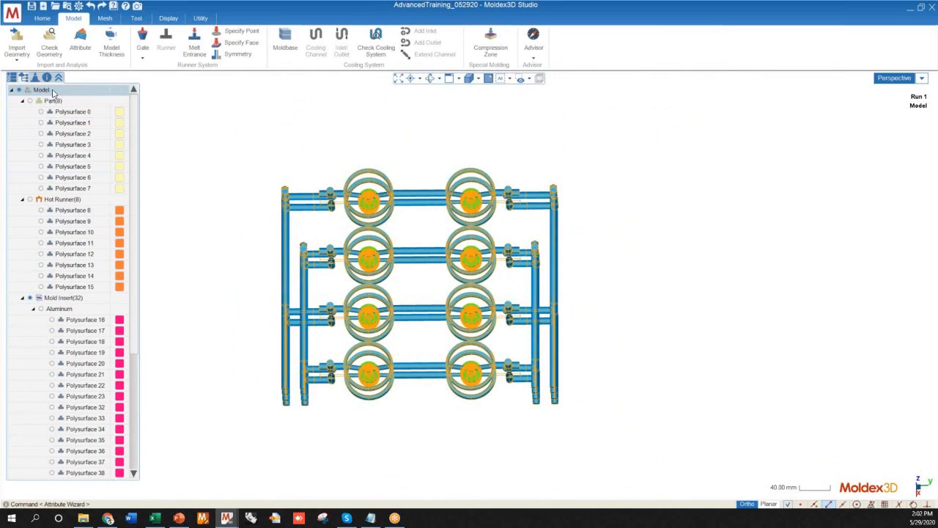
Collapse all sublayers of the model tree, clear the selection and expand Mold Insert to its Aluminum and 420SS groups
right_click(52, 90)
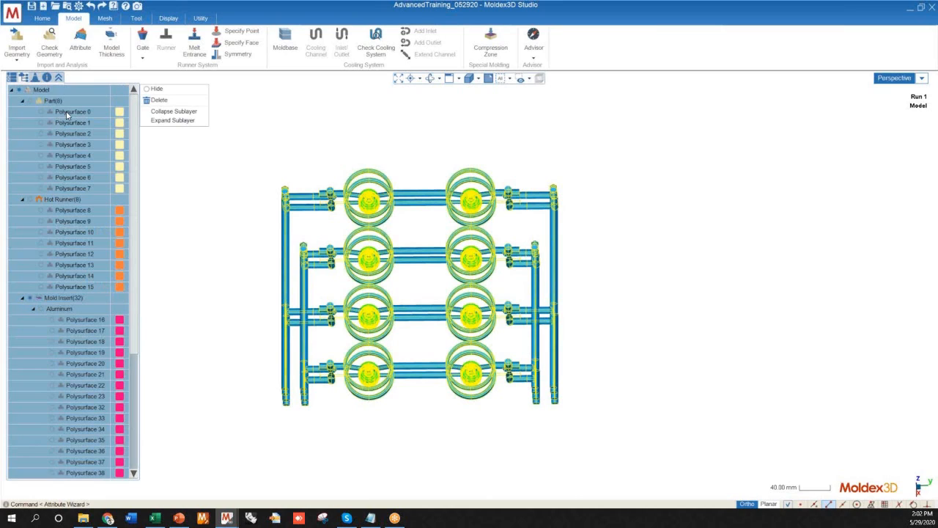
left_click(165, 112)
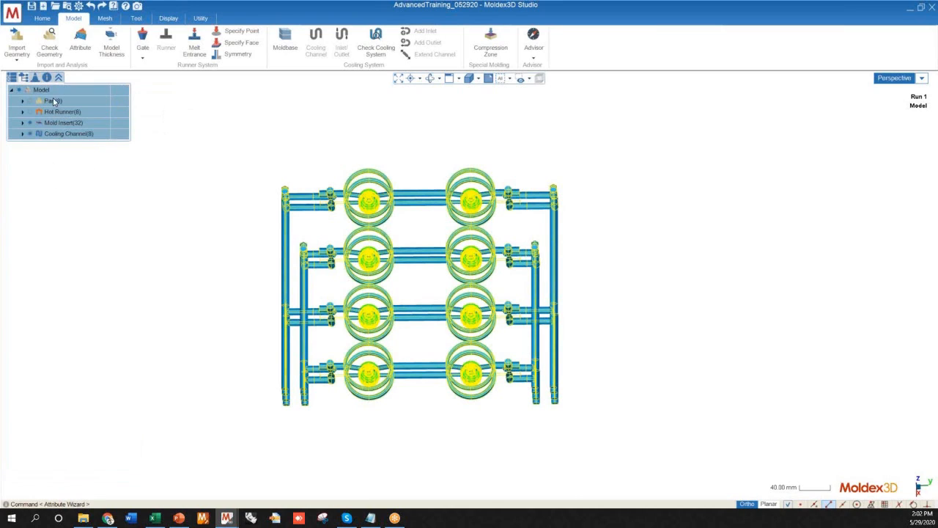
left_click(54, 179)
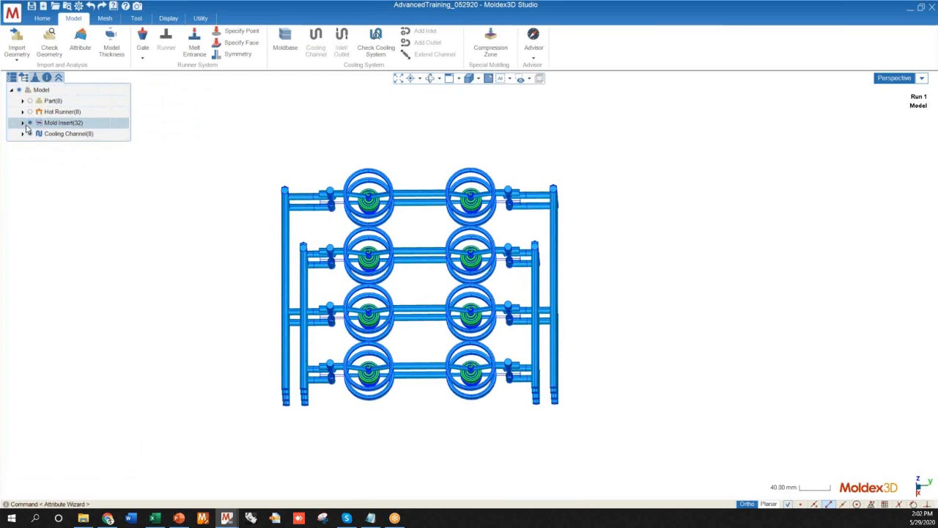
left_click(60, 113)
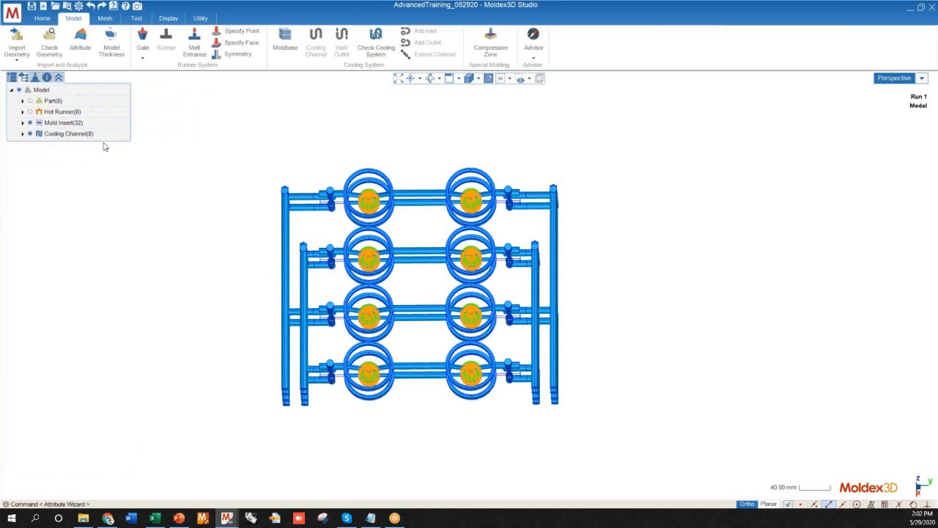
left_click(23, 123)
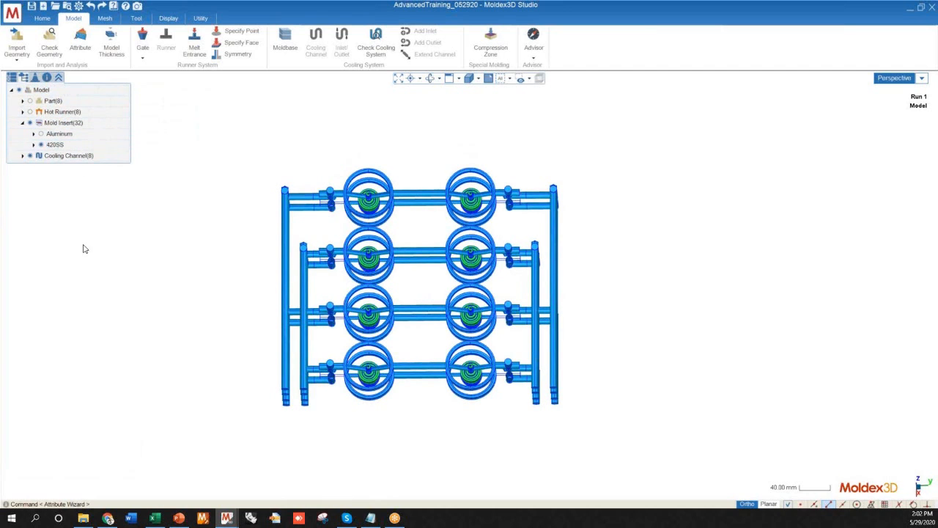
Show all hidden bodies, and switch the whole model's visibility off and back on
middle_click_drag(128, 251, 293, 212)
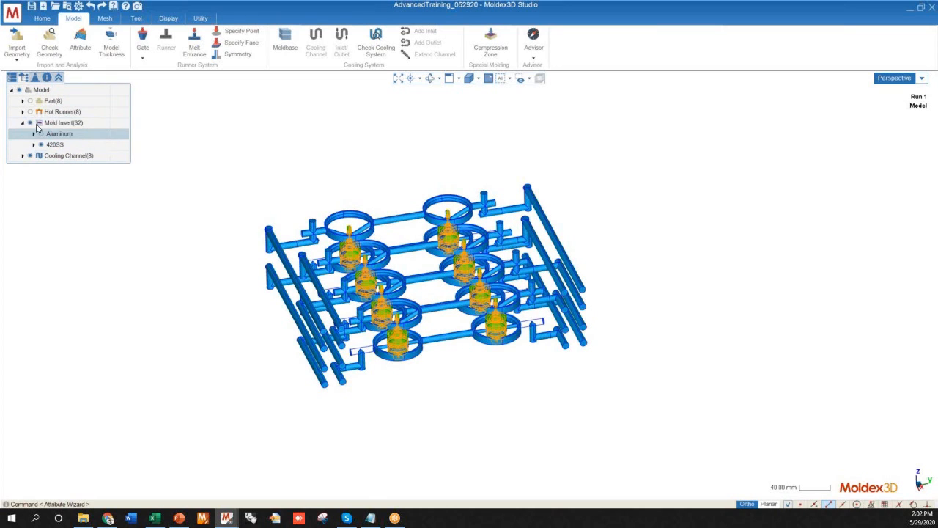
mouse_move(253, 326)
middle_mouse_down()
mouse_move(226, 389)
mouse_move(247, 307)
mouse_move(199, 268)
mouse_move(237, 279)
mouse_move(257, 342)
middle_mouse_up()
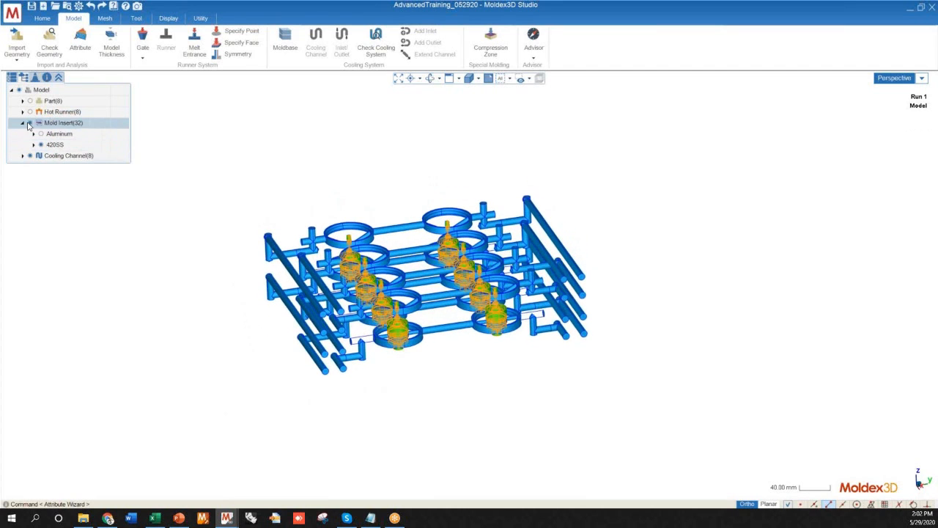
middle_click_drag(209, 294, 222, 325)
left_click(22, 90)
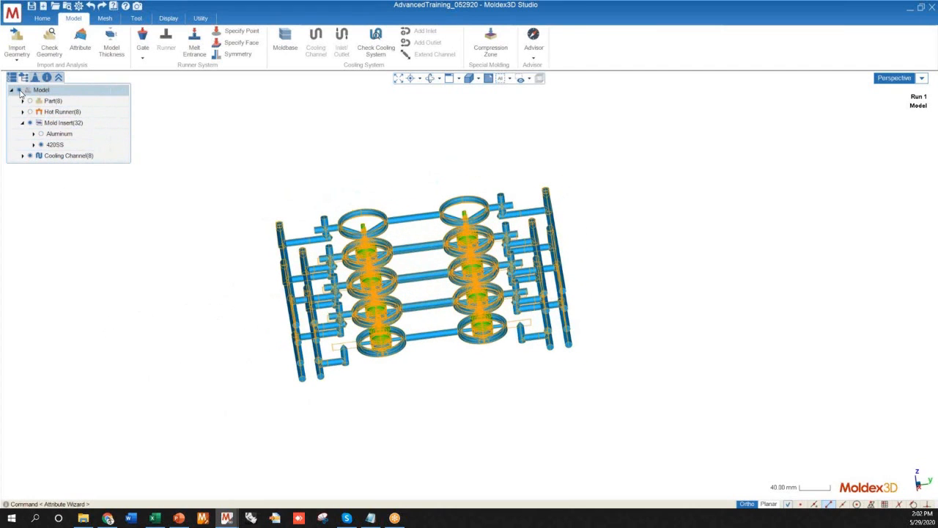
mouse_move(203, 326)
middle_mouse_down()
mouse_move(222, 345)
mouse_move(214, 334)
middle_mouse_up()
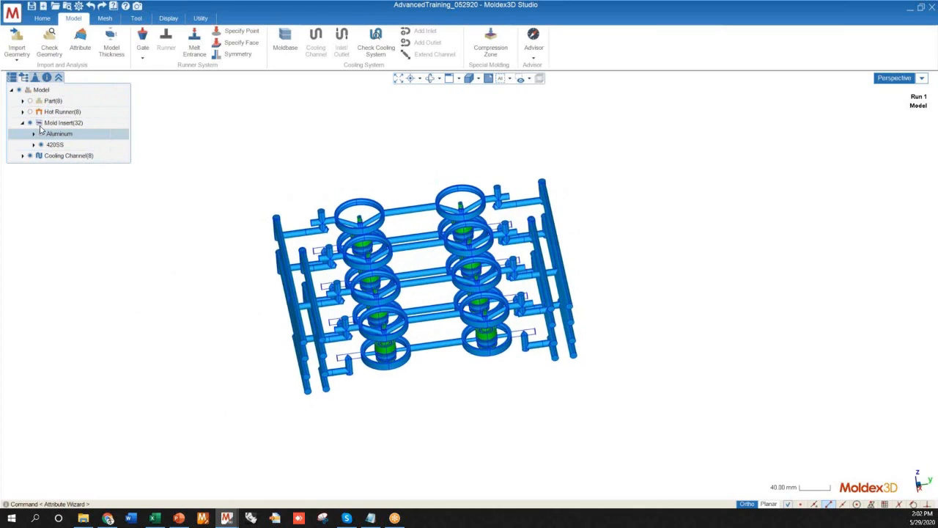
right_click(293, 276)
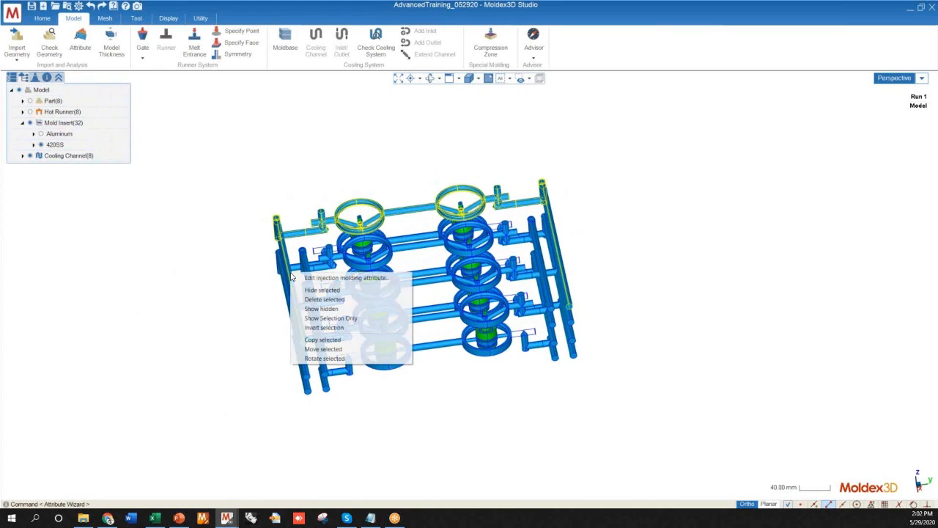
left_click(314, 310)
middle_click_drag(205, 318, 209, 352)
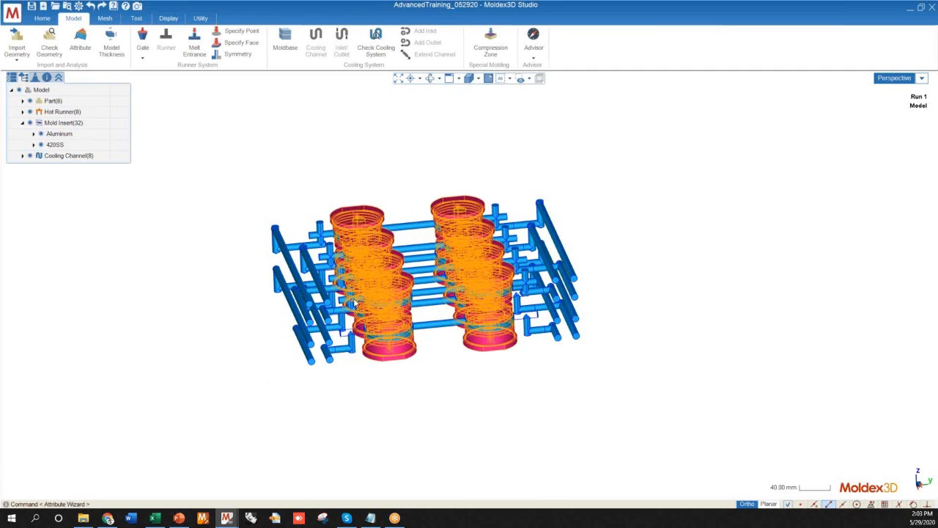
left_click(19, 90)
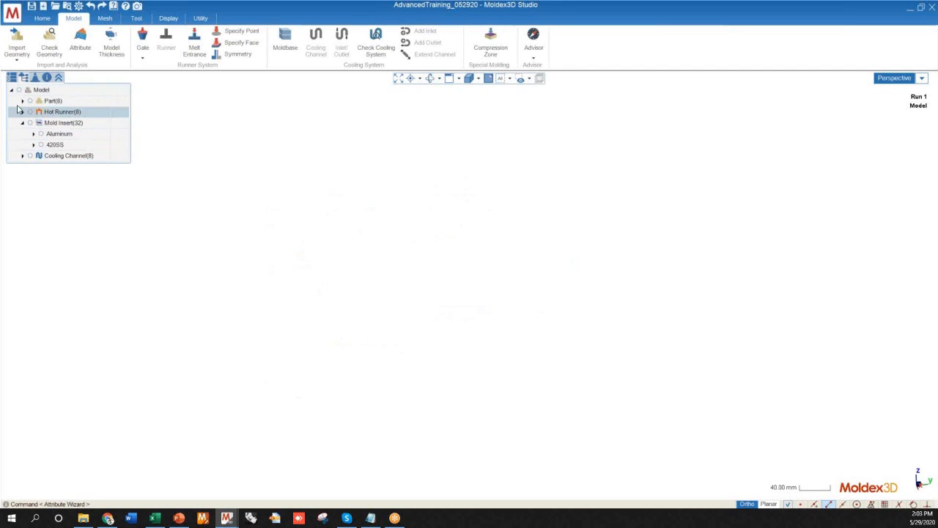
left_click(20, 90)
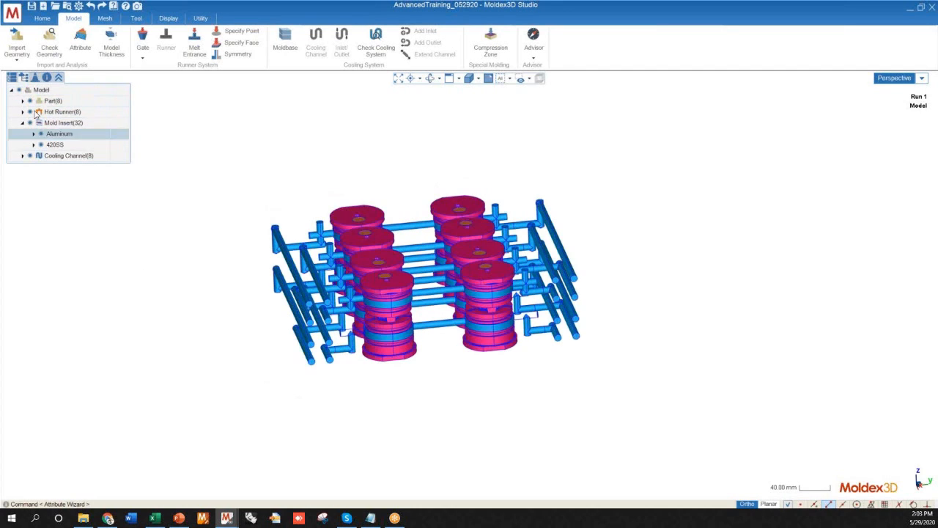
Examine the complete mold assembly from several angles, including the stacked inserts, hot runner ends and cooling lines
mouse_move(228, 337)
middle_mouse_down()
mouse_move(258, 435)
mouse_move(198, 391)
mouse_move(230, 339)
mouse_move(264, 318)
mouse_move(287, 335)
mouse_move(294, 373)
middle_mouse_up()
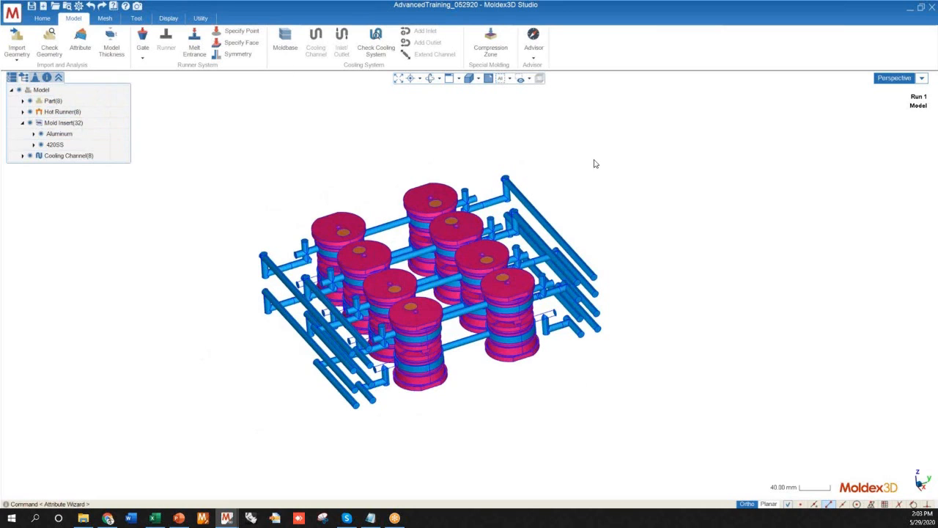
middle_click_drag(492, 362, 520, 357)
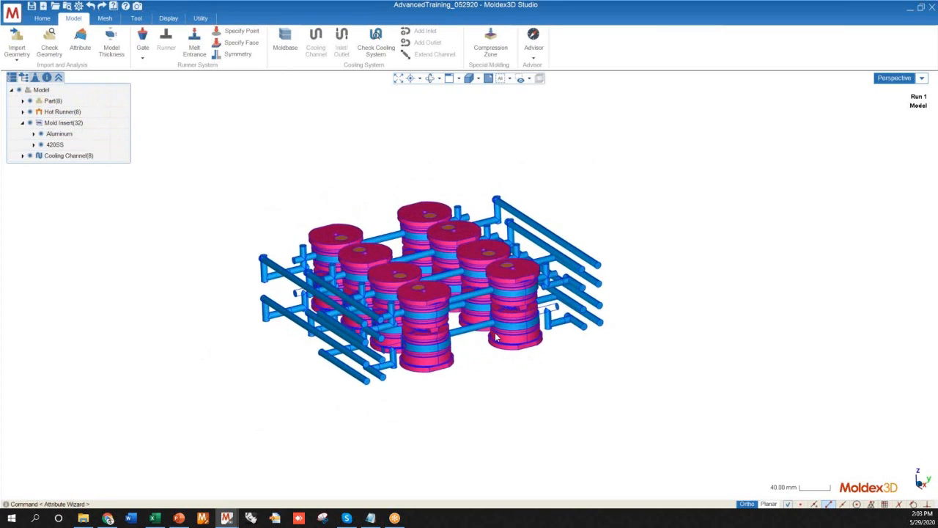
scroll(413, 327, "up", 5)
middle_click_drag(402, 366, 378, 106)
middle_click_drag(386, 184, 416, 405)
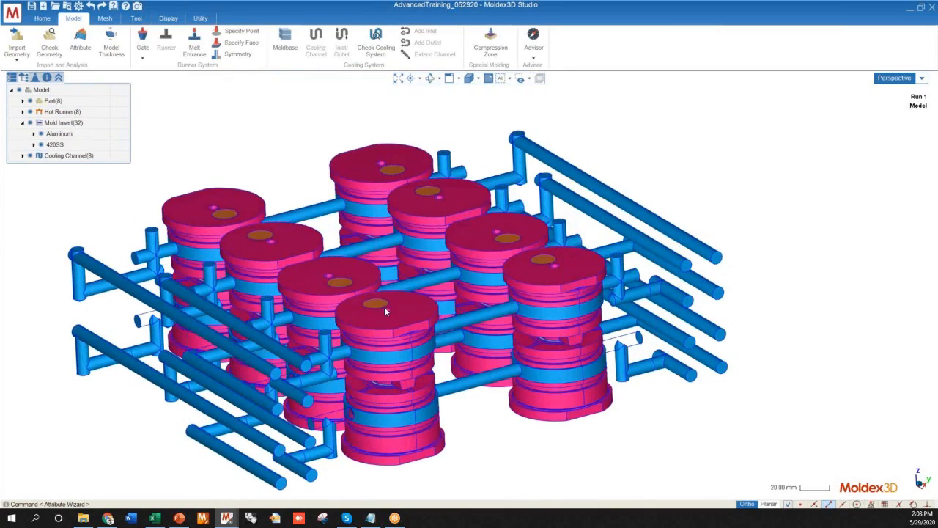
middle_click_drag(390, 310, 383, 214)
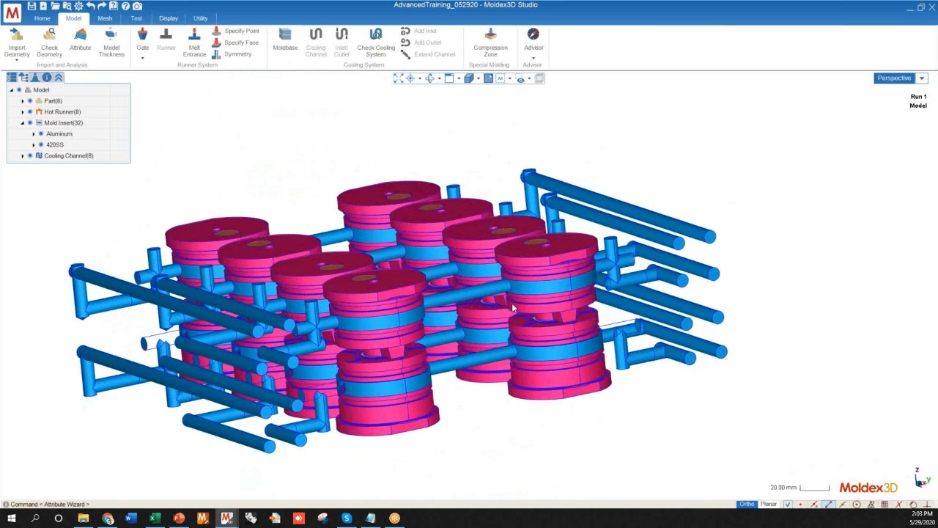
middle_click_drag(418, 203, 409, 329)
scroll(410, 329, "down", 3)
middle_click_drag(462, 351, 441, 325)
scroll(440, 291, "up", 5)
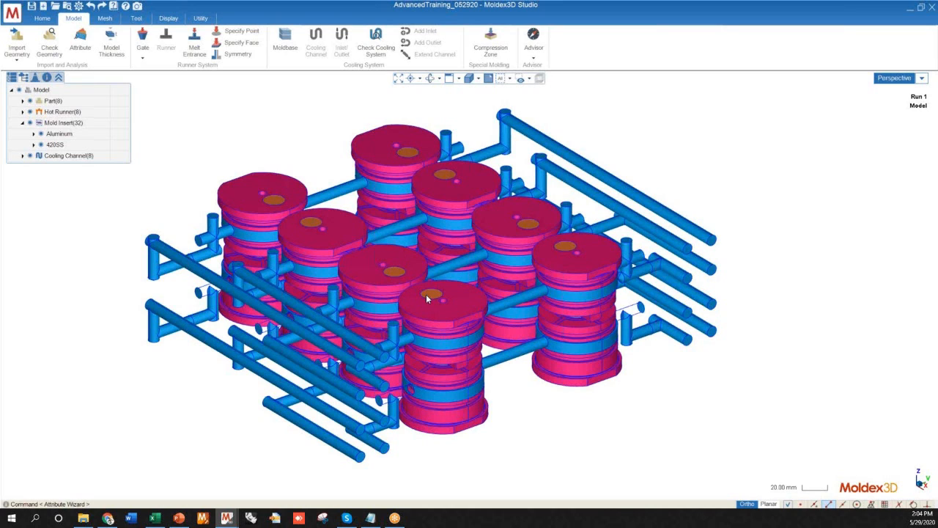
scroll(495, 367, "down", 3)
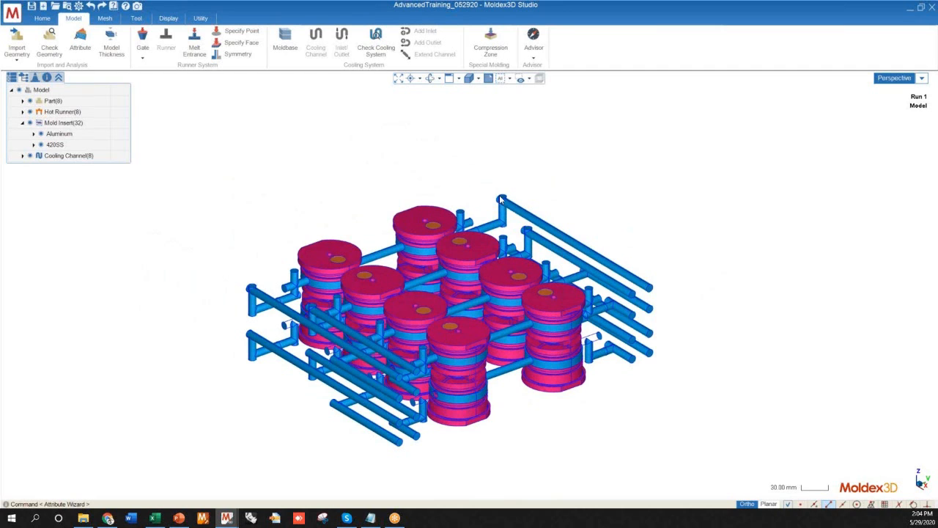
middle_click_drag(552, 404, 246, 247)
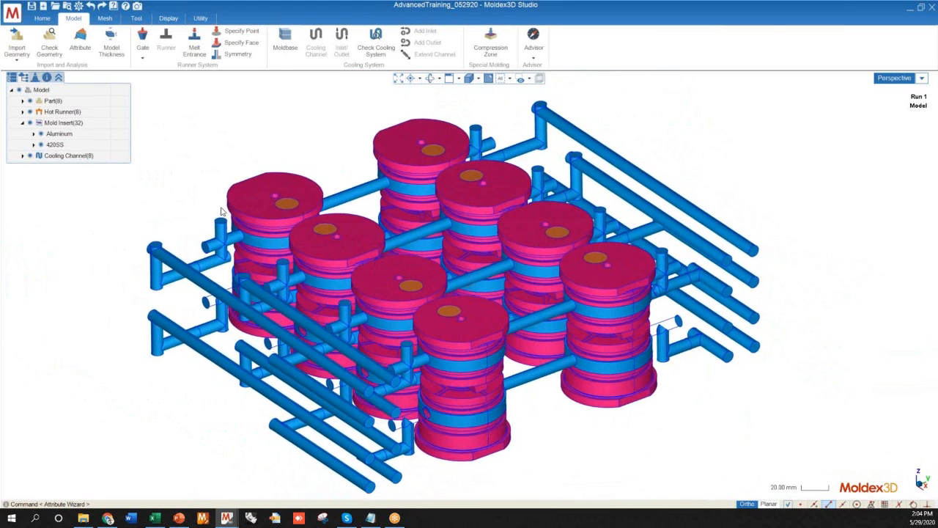
middle_click_drag(203, 216, 213, 258)
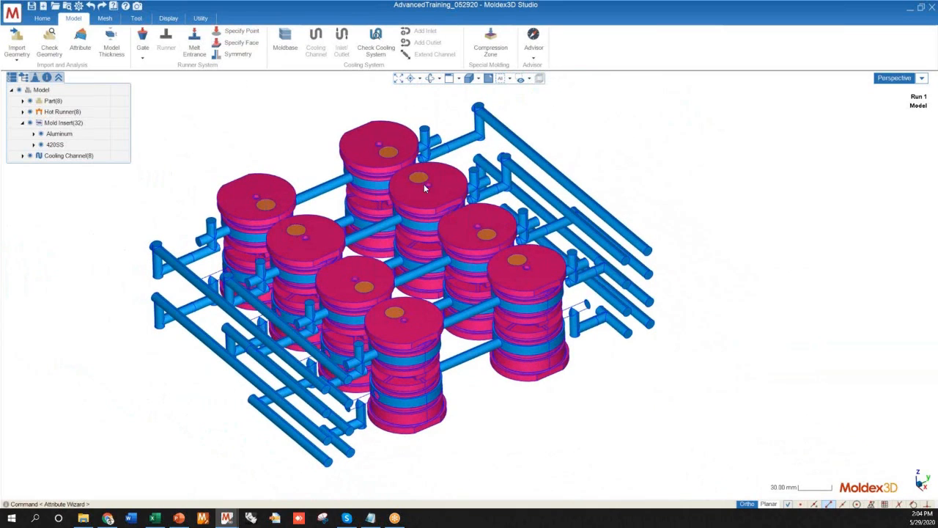
Automatically assign melt entrances to the hot runner end faces of all eight cavities
left_click(195, 44)
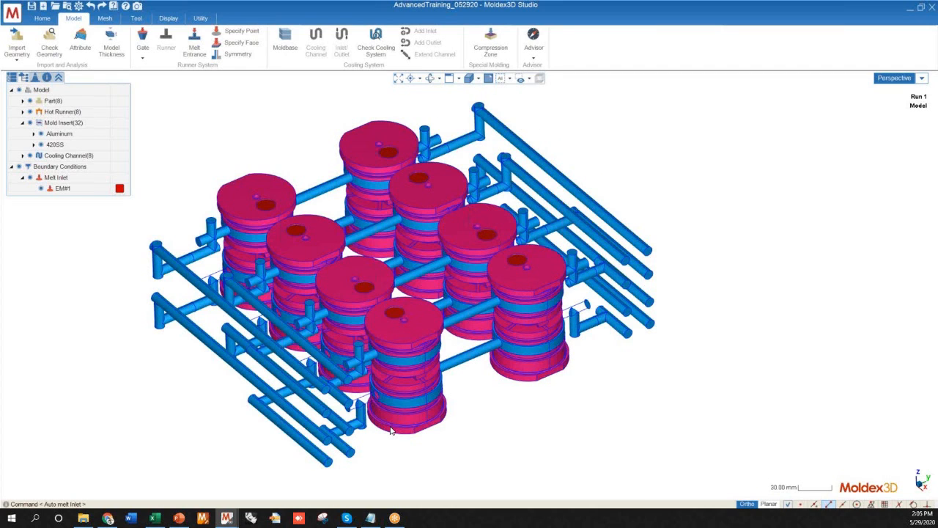
scroll(394, 428, "up", 3)
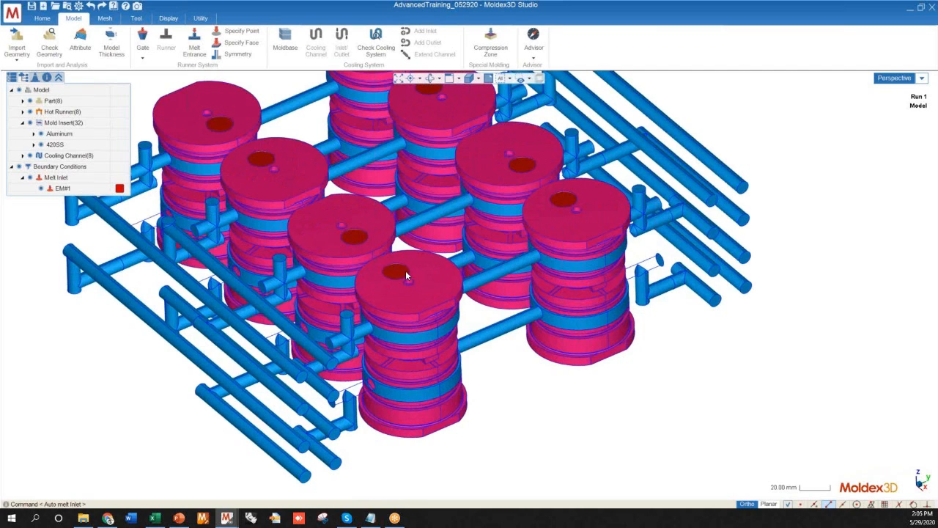
scroll(442, 308, "down", 3)
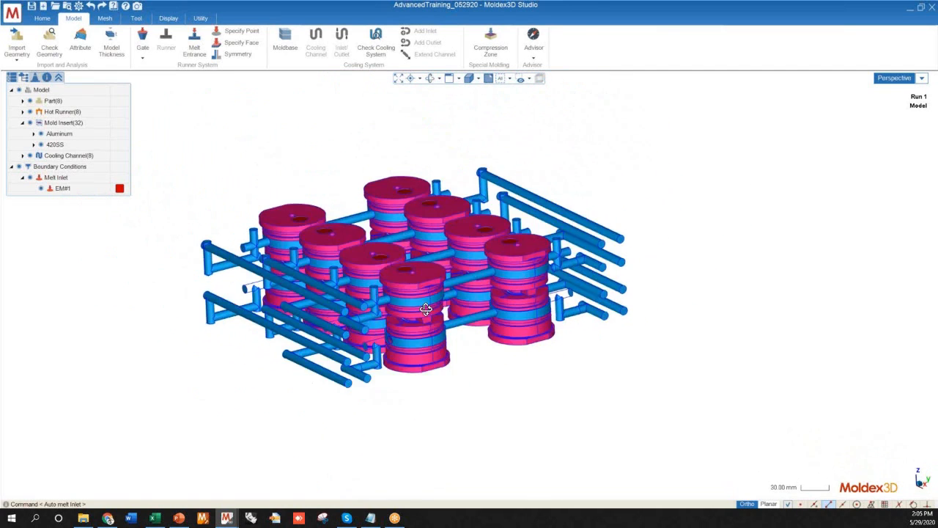
scroll(434, 347, "down", 2)
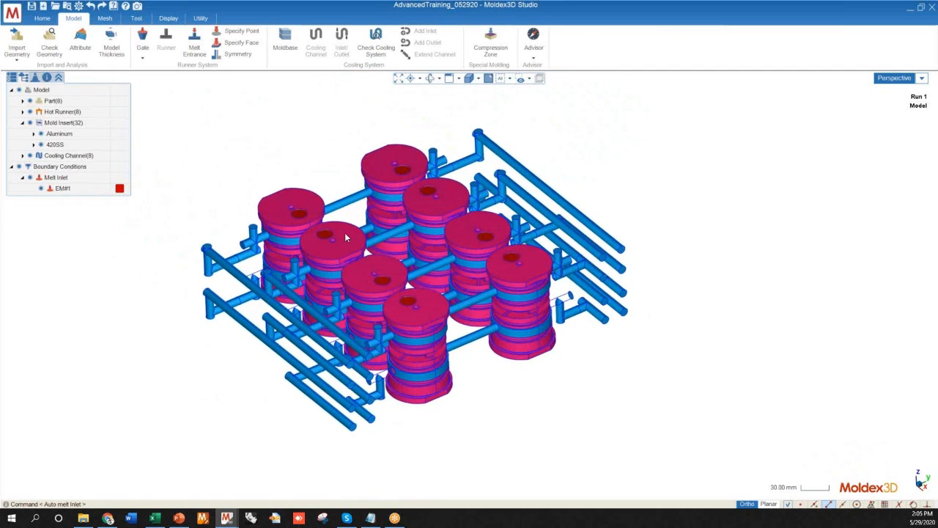
Examine the gap between the upper and lower mold inserts up close, around the part edge
middle_click_drag(345, 352, 497, 296)
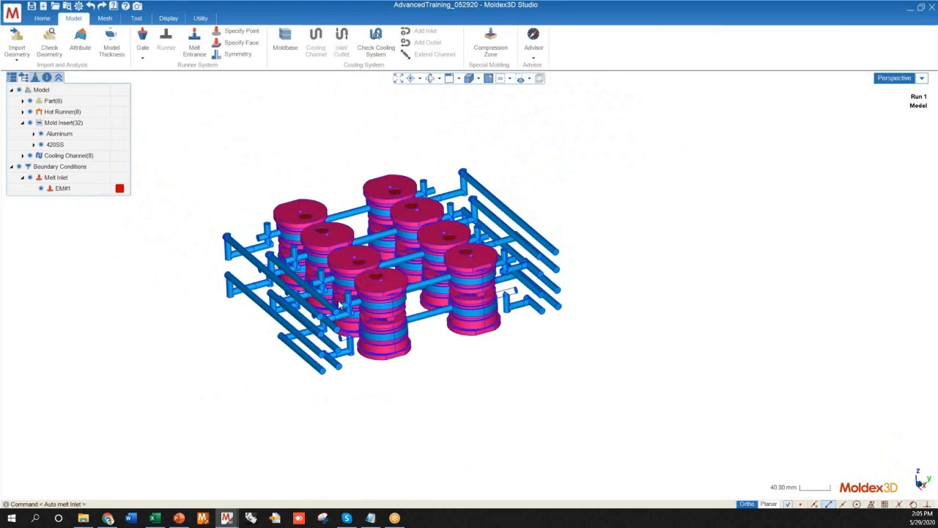
scroll(271, 335, "up", 5)
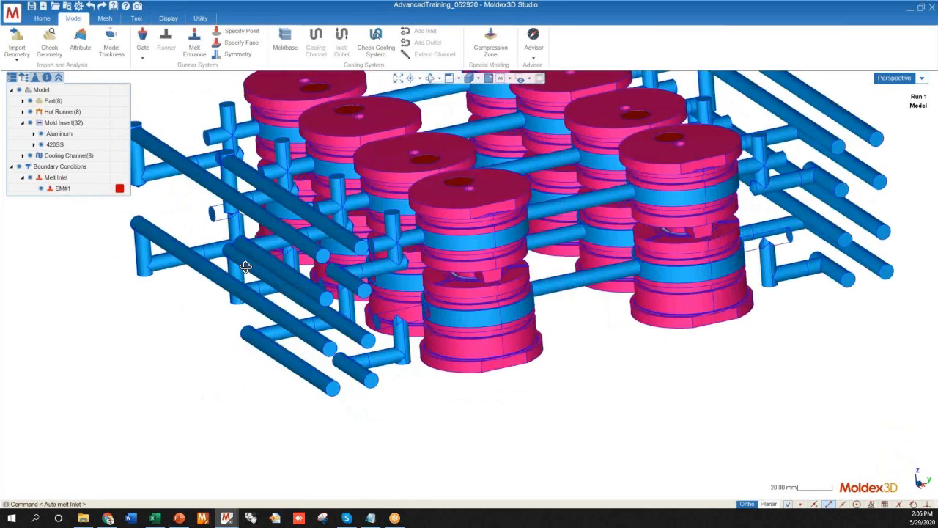
middle_click_drag(245, 266, 239, 241)
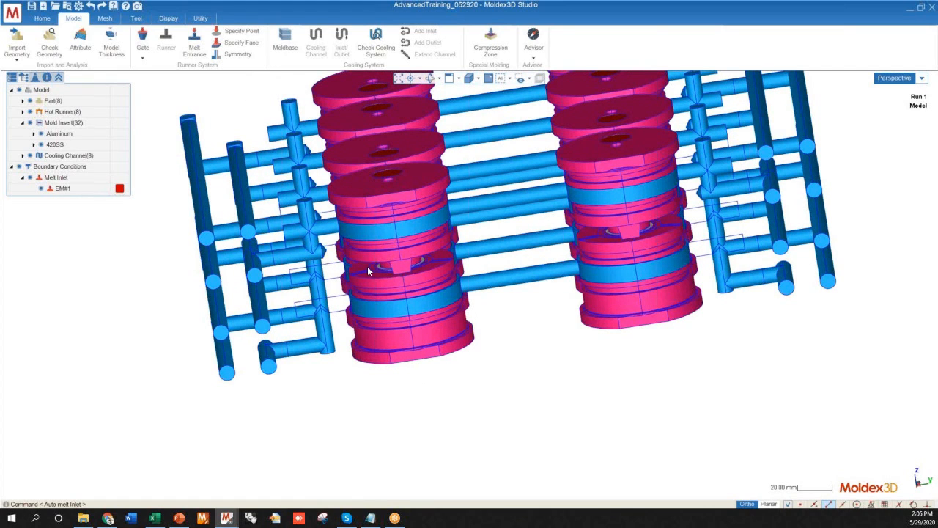
scroll(366, 267, "up", 5)
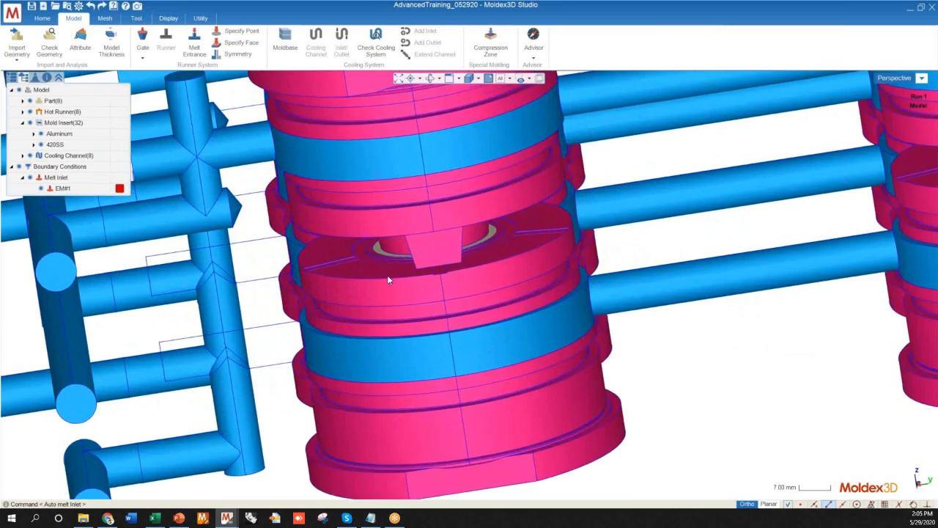
scroll(387, 275, "up", 6)
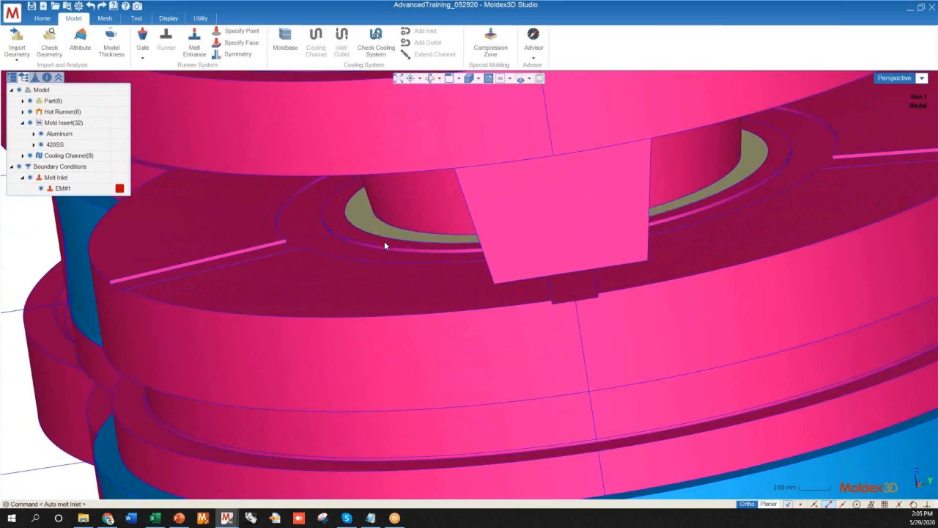
scroll(384, 242, "down", 8)
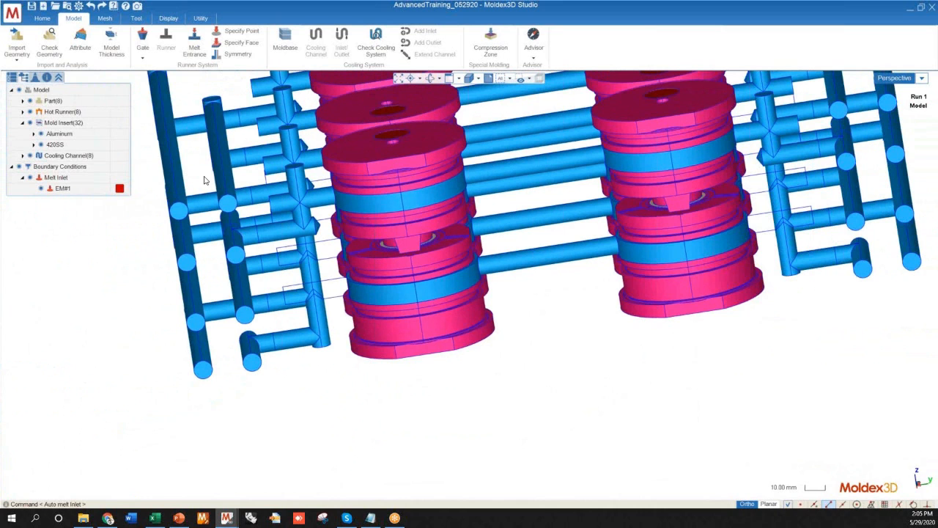
Start defining a moldbase around the complete mold assembly with the Moldbase Wizard
scroll(336, 296, "down", 5)
middle_click_drag(201, 291, 286, 330)
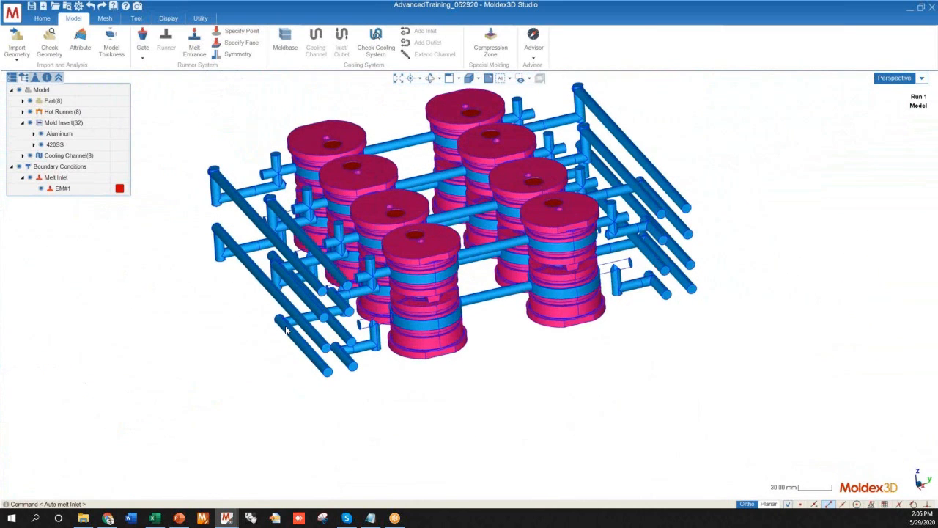
scroll(299, 345, "down", 3)
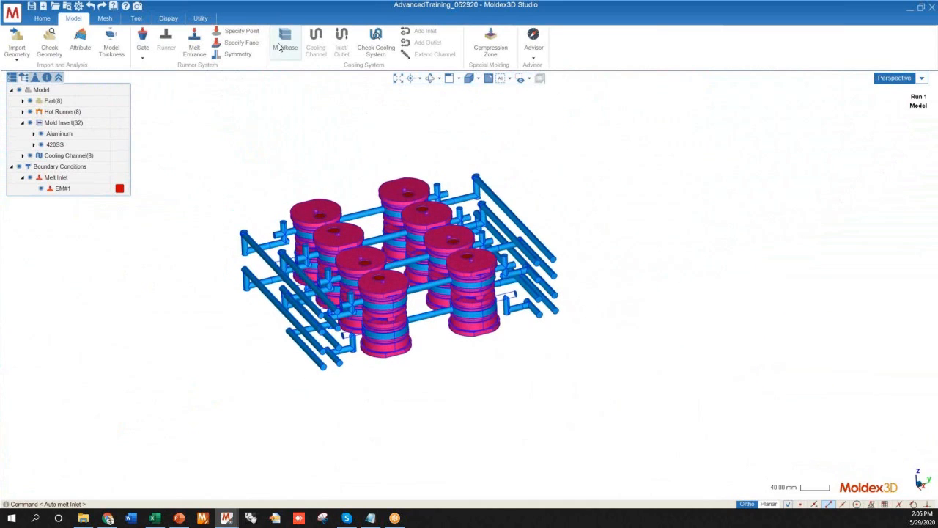
left_click(280, 47)
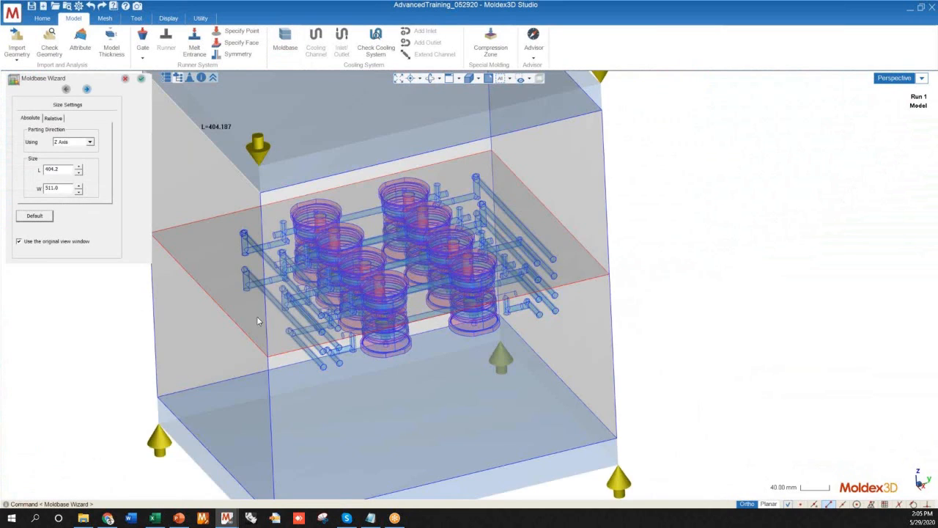
Examine the cooling channels and inserts inside the moldbase preview, including the channel corner joints and open ends up close
middle_click_drag(256, 316, 413, 274)
scroll(384, 292, "up", 8)
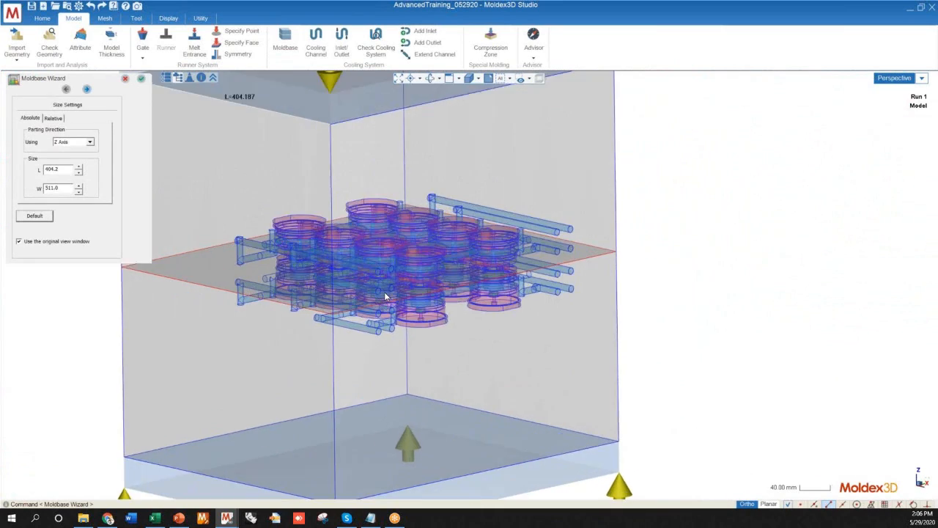
scroll(396, 264, "up", 2)
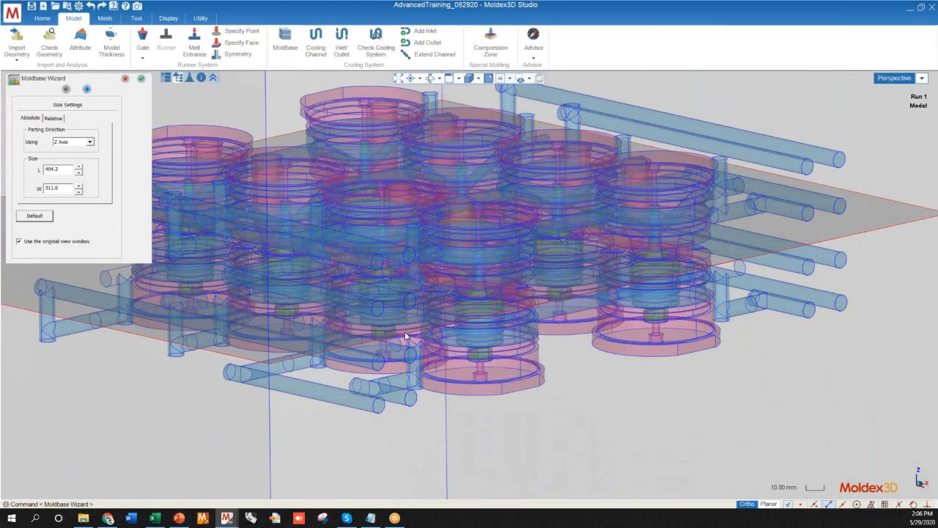
middle_click_drag(418, 342, 400, 311)
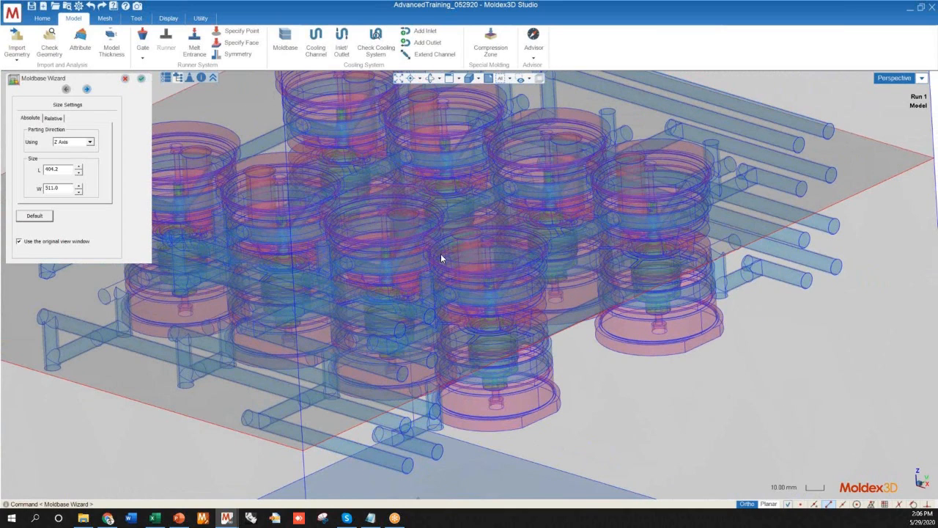
scroll(445, 315, "down", 5)
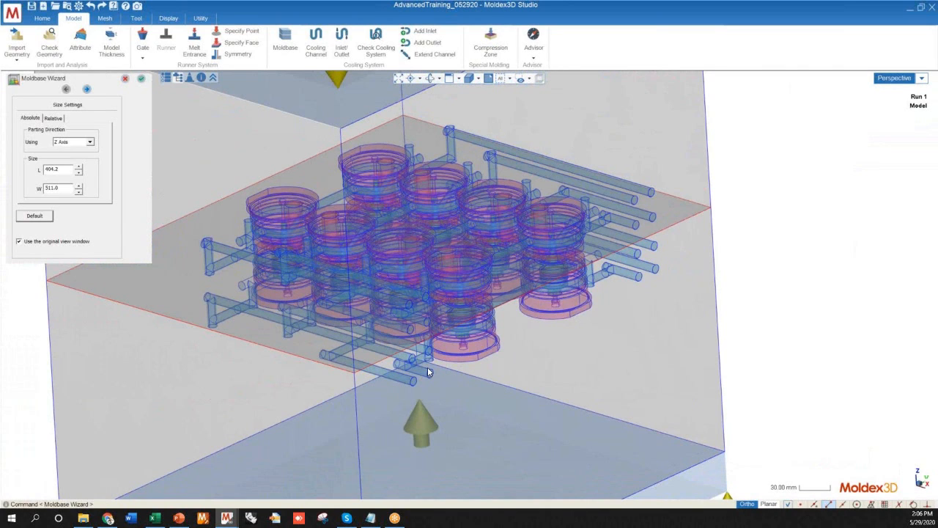
middle_click_drag(428, 372, 220, 226)
scroll(205, 249, "up", 5)
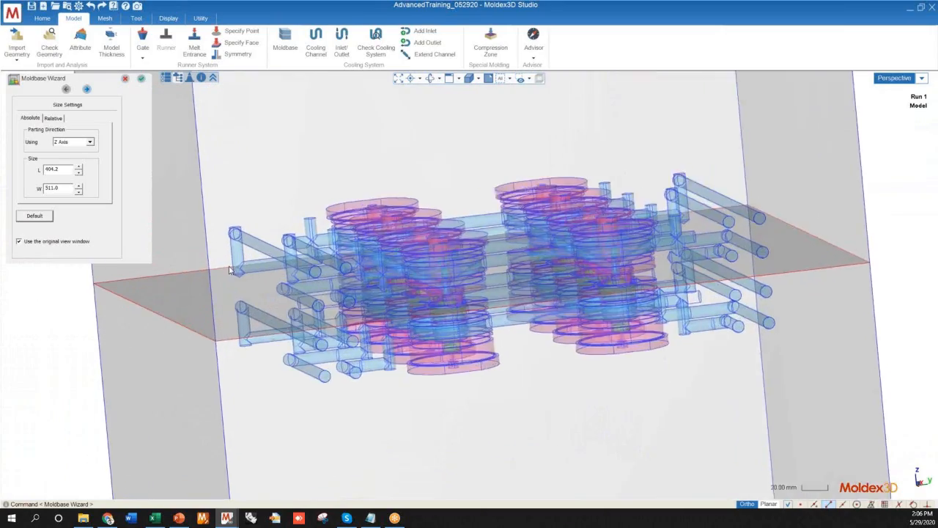
middle_click_drag(183, 271, 302, 288)
scroll(301, 284, "up", 8)
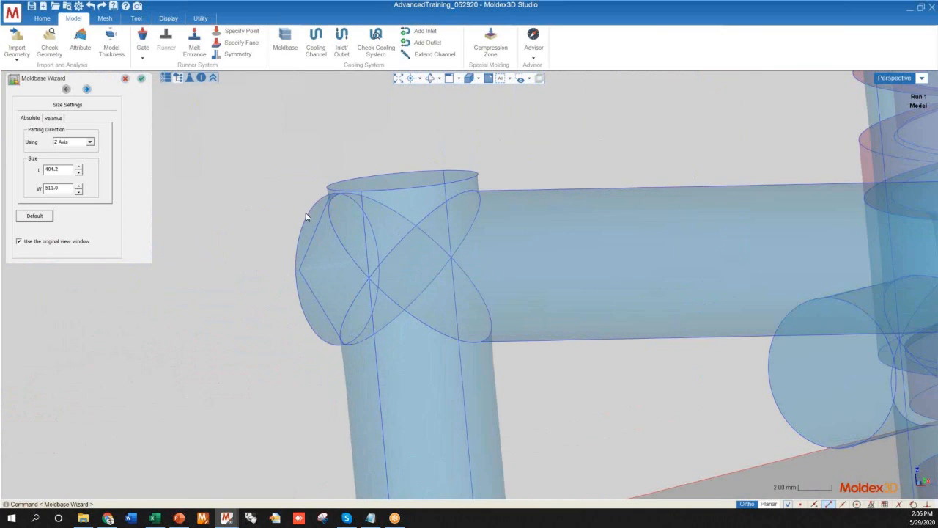
scroll(241, 266, "down", 6)
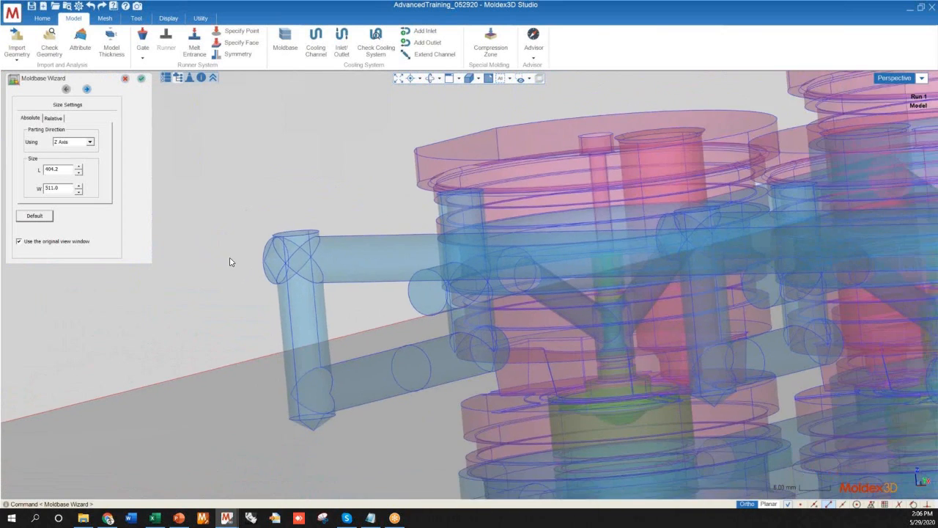
scroll(230, 261, "down", 3)
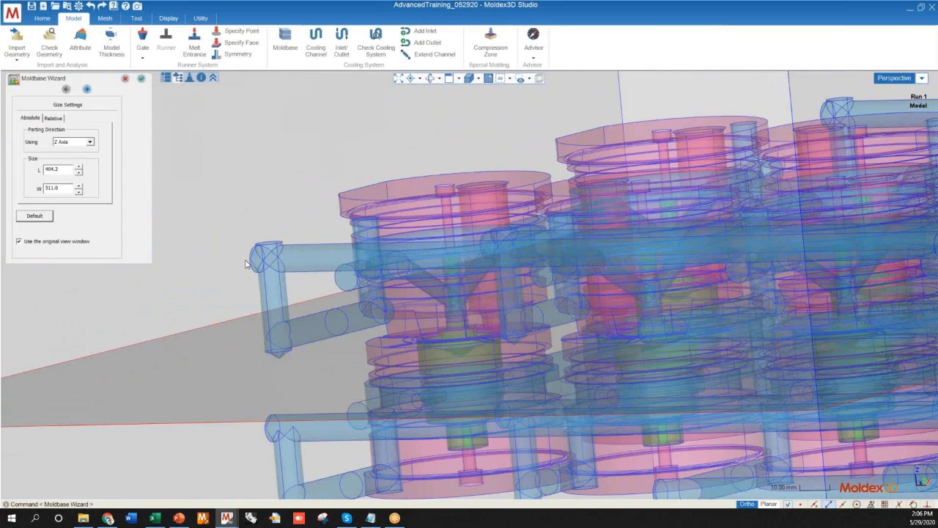
scroll(246, 264, "down", 2)
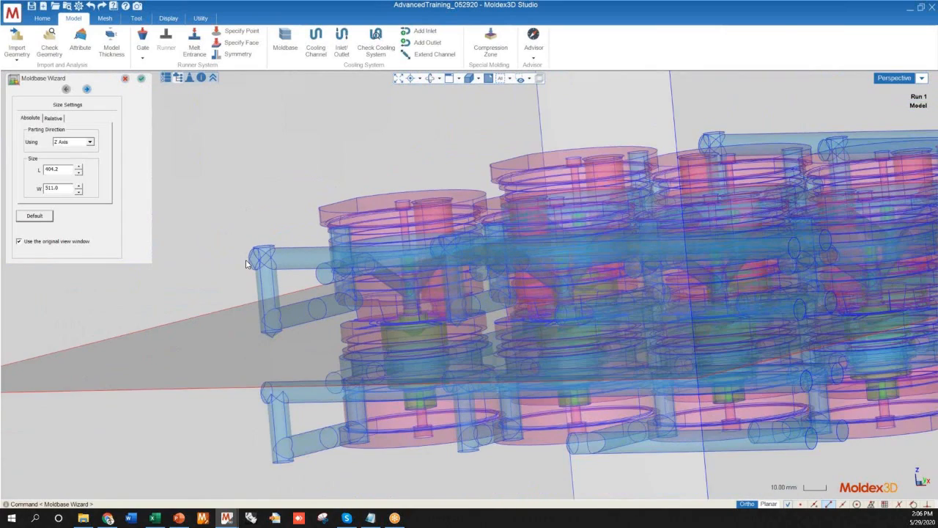
scroll(246, 264, "down", 4)
middle_click_drag(363, 307, 528, 349)
scroll(527, 349, "up", 5)
scroll(515, 265, "down", 5)
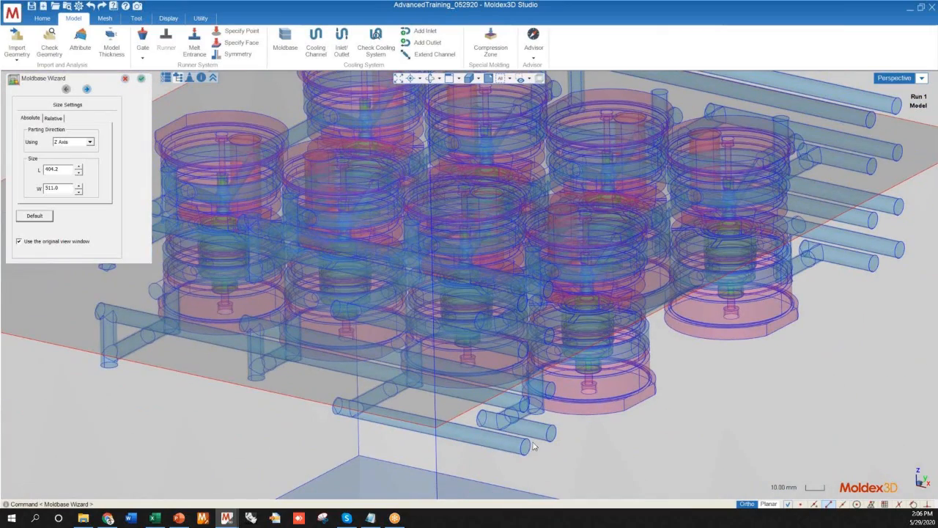
Check from above how the cooling line ends sit relative to the moldbase's side face
middle_click_drag(450, 321, 255, 369)
middle_click_drag(305, 407, 224, 354)
scroll(243, 375, "down", 3)
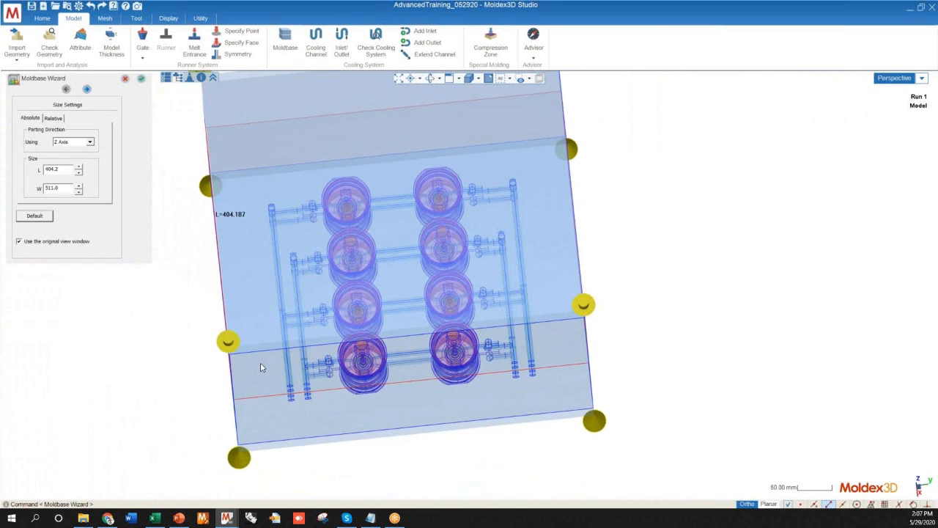
middle_click_drag(324, 301, 224, 140)
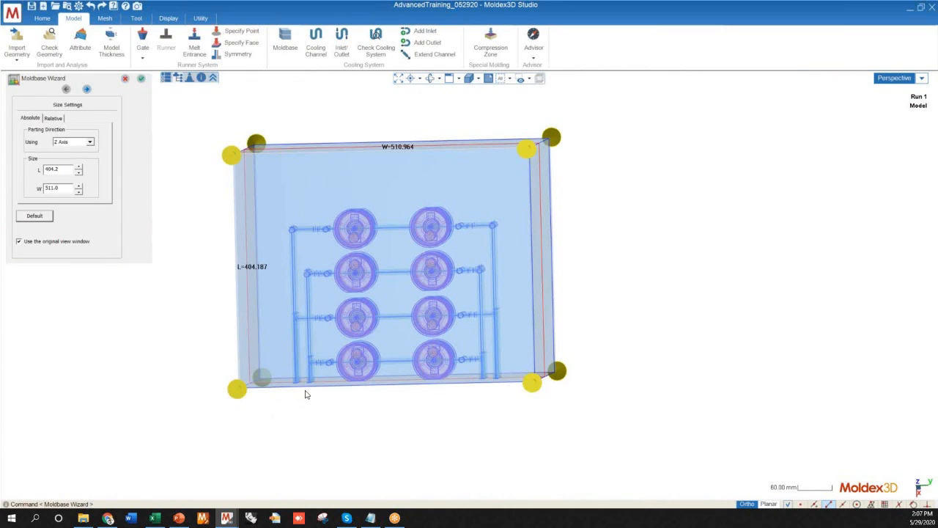
scroll(306, 394, "up", 10)
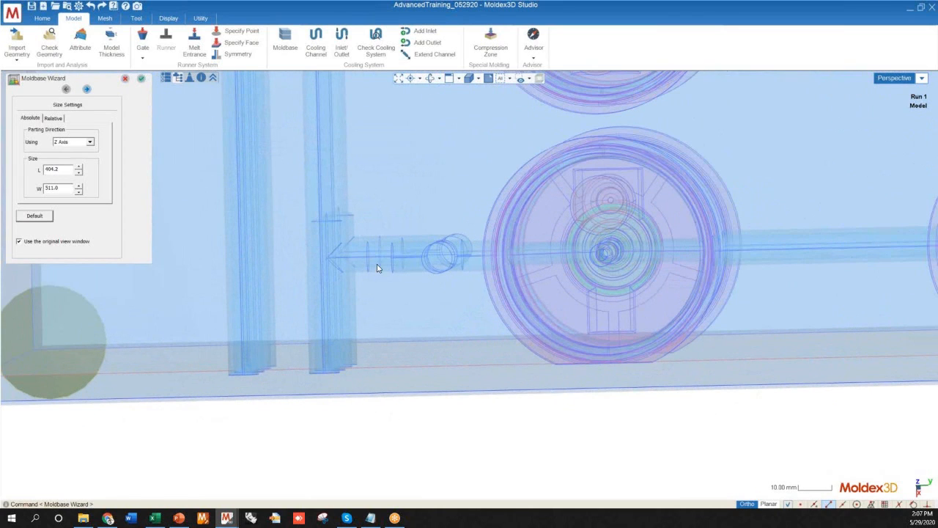
scroll(362, 342, "down", 5)
middle_click_drag(340, 370, 317, 337)
scroll(322, 331, "down", 5)
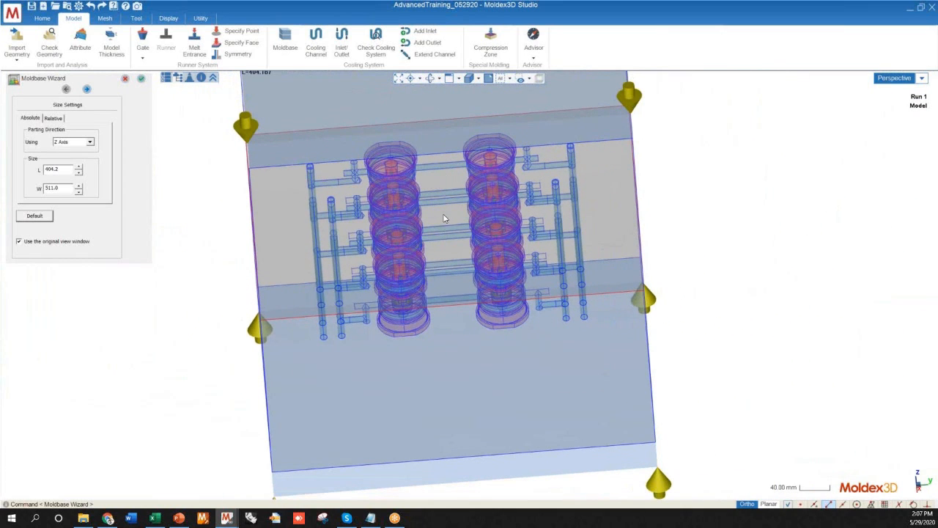
scroll(396, 340, "down", 2)
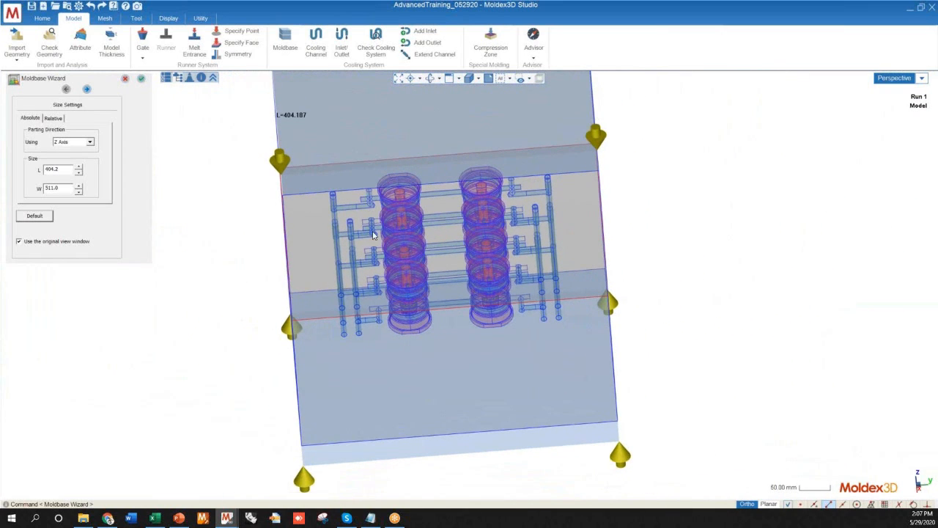
middle_click_drag(352, 284, 379, 381)
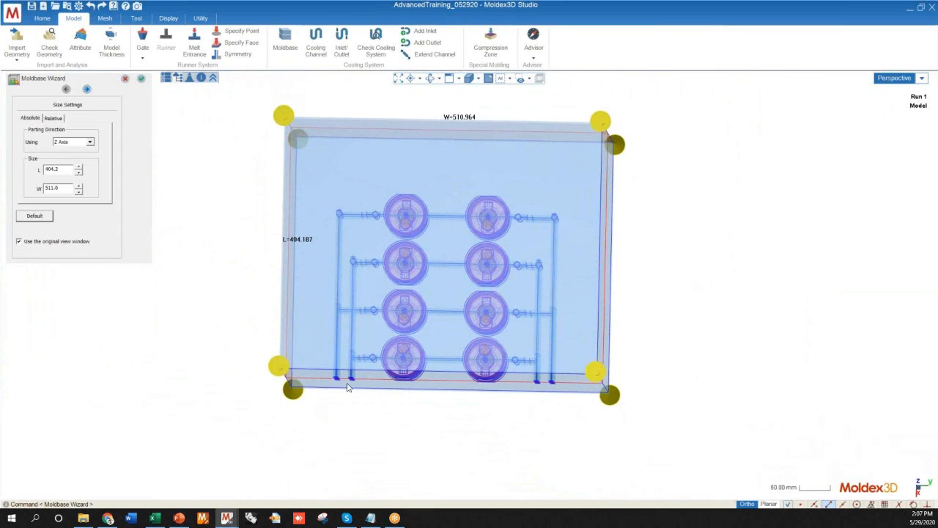
scroll(347, 389, "up", 10)
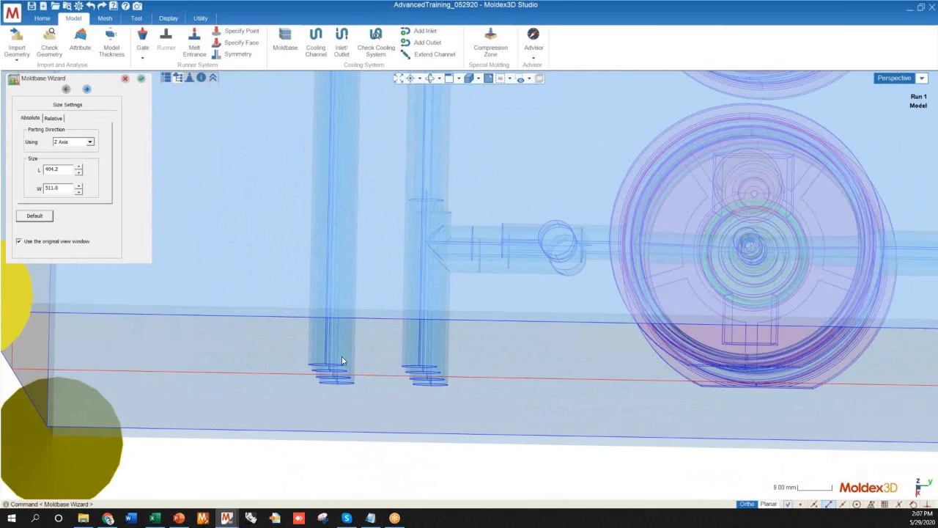
scroll(318, 362, "down", 5)
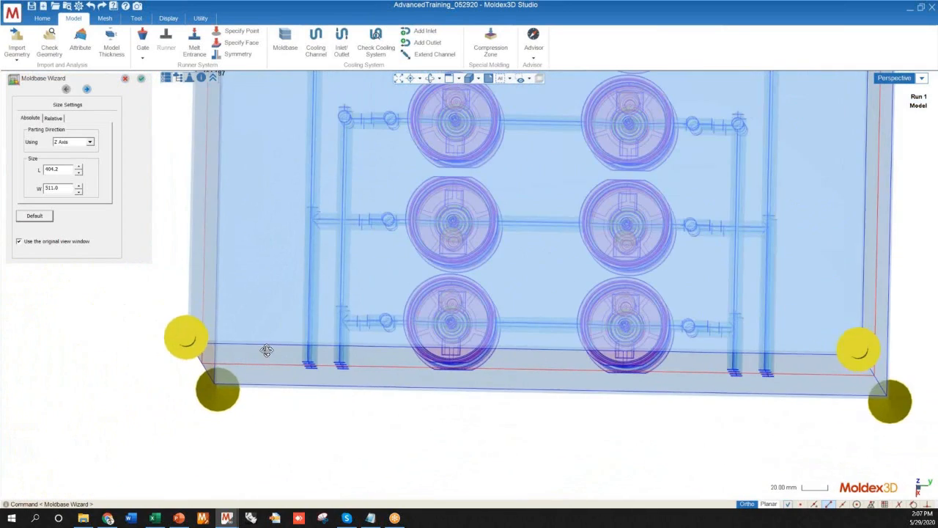
mouse_move(267, 350)
middle_mouse_down()
mouse_move(266, 308)
mouse_move(294, 358)
mouse_move(268, 353)
middle_mouse_up()
Keep the moldbase size at L 404.2 and W 511.0 with Z Axis as parting direction, and proceed to the height settings
scroll(276, 339, "down", 3)
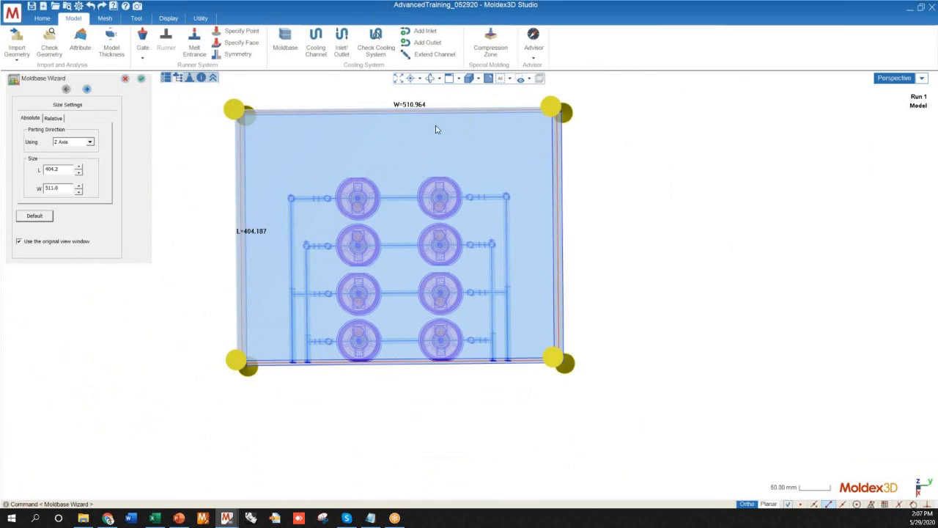
middle_click_drag(173, 229, 331, 216)
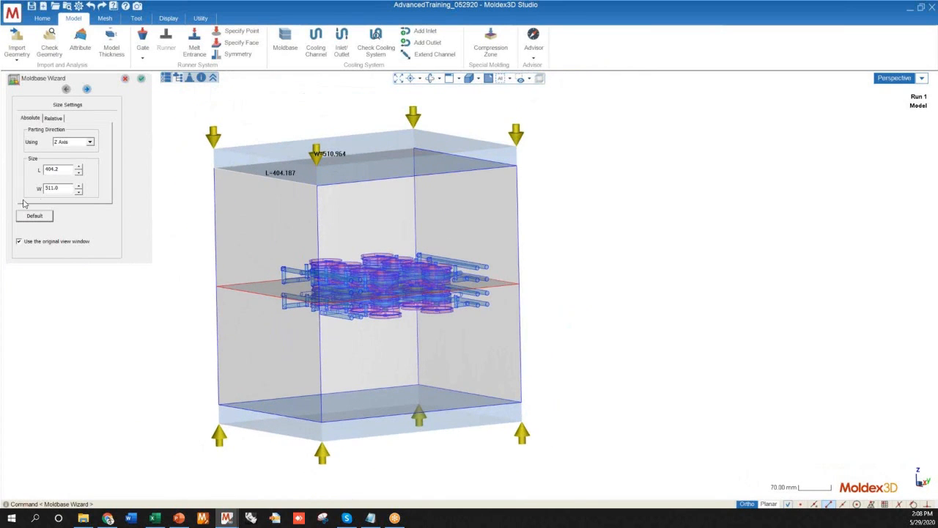
left_click(86, 90)
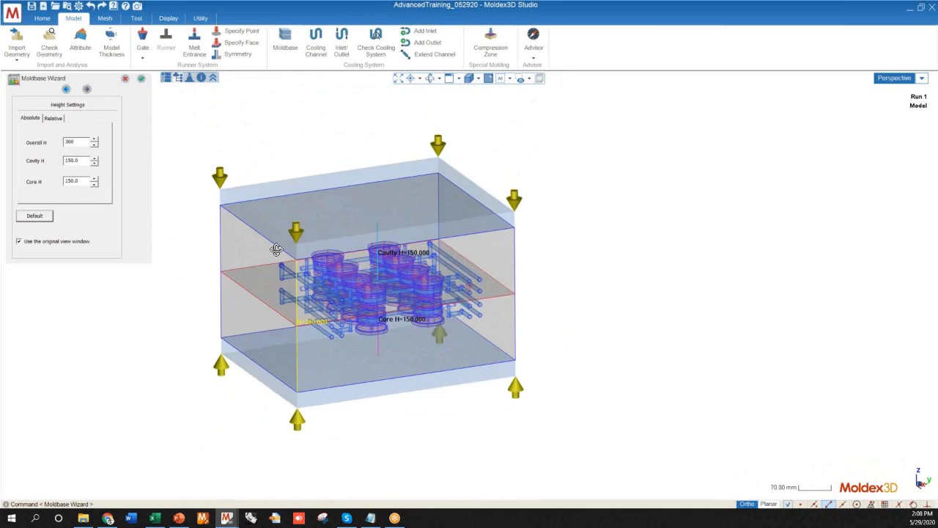
Examine the parting plane and the cavity and core heights of the moldbase preview from the side
middle_click_drag(275, 228, 224, 232)
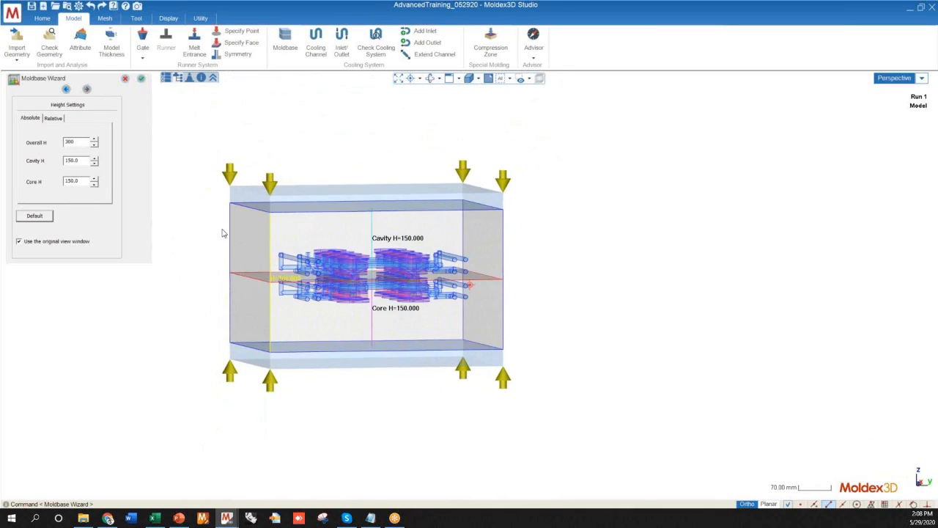
scroll(253, 238, "up", 3)
scroll(266, 255, "up", 2)
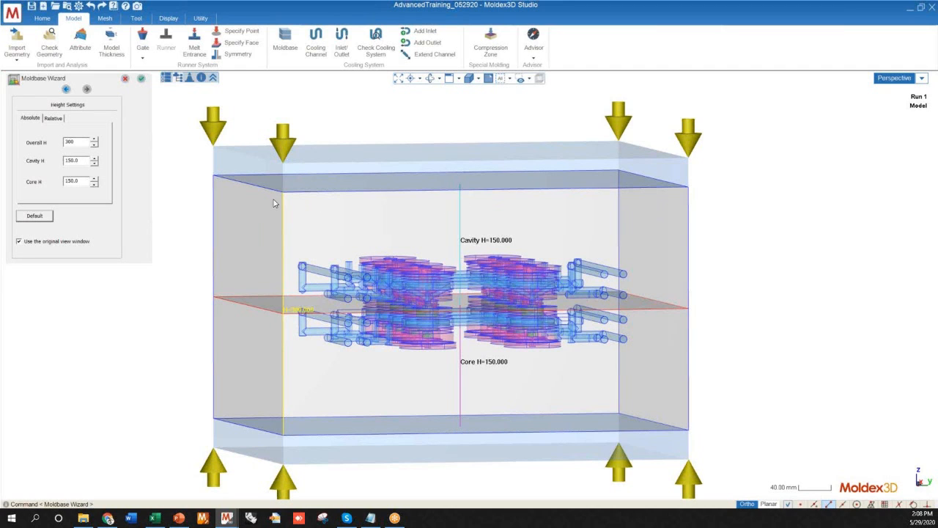
mouse_move(341, 352)
middle_mouse_down()
mouse_move(264, 366)
mouse_move(273, 384)
mouse_move(289, 334)
mouse_move(296, 400)
mouse_move(333, 350)
middle_mouse_up()
scroll(343, 336, "up", 2)
scroll(343, 335, "up", 3)
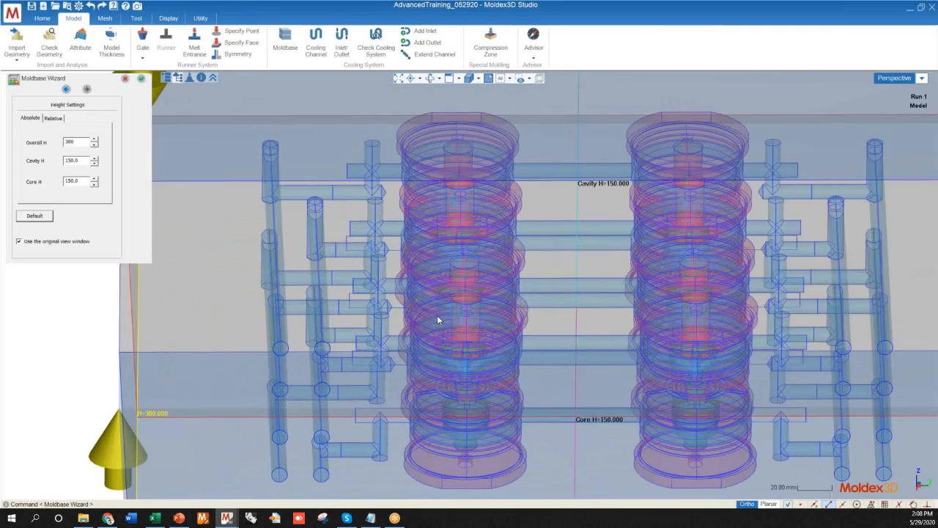
scroll(238, 287, "down", 8)
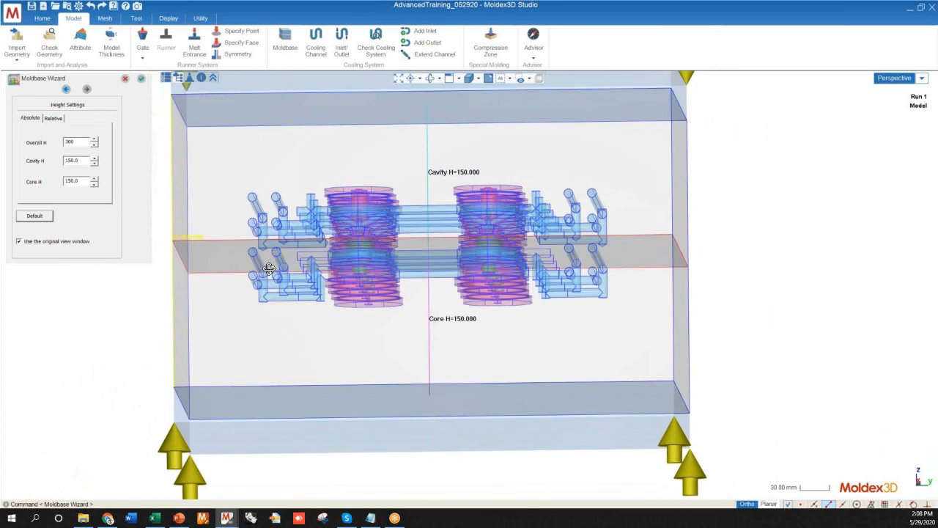
middle_click_drag(269, 268, 260, 150)
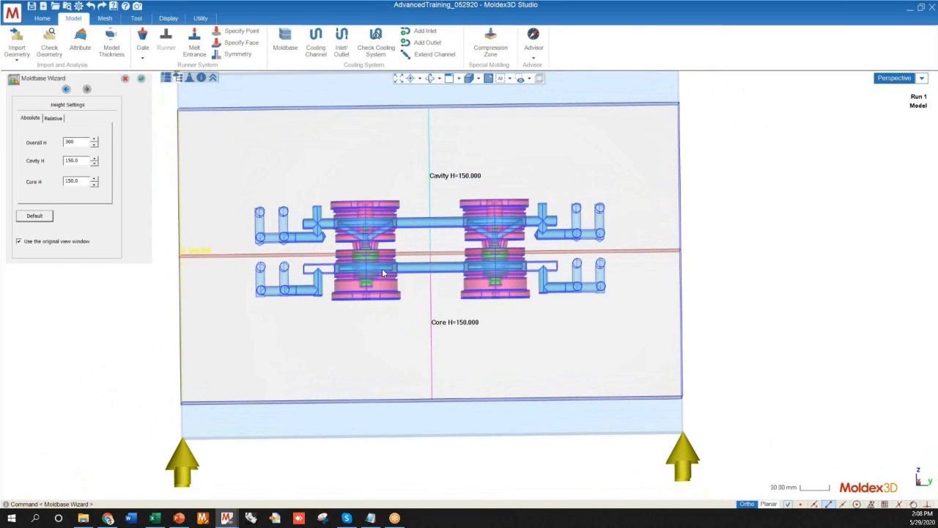
scroll(477, 339, "down", 1)
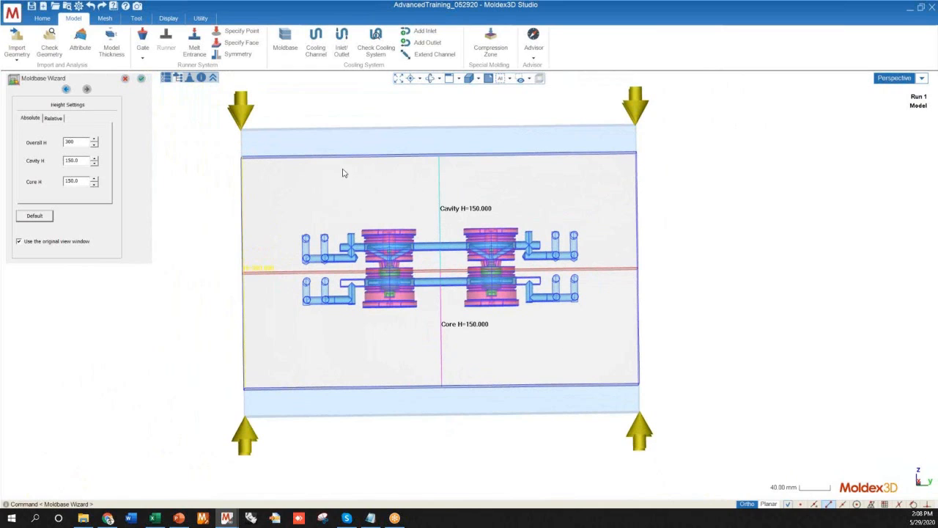
scroll(368, 380, "down", 1)
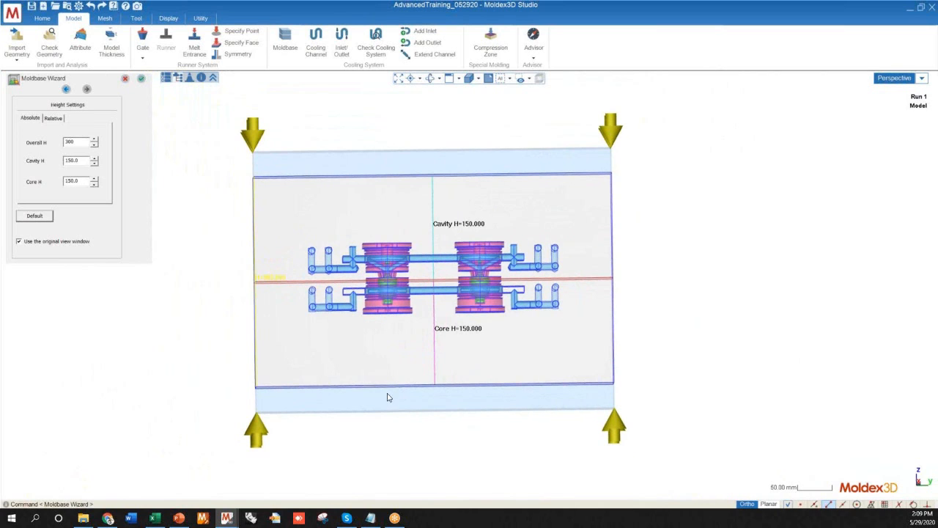
Create the moldbase with an overall height of 300, cavity height of 150 and core height of 150
middle_click_drag(342, 384, 312, 264)
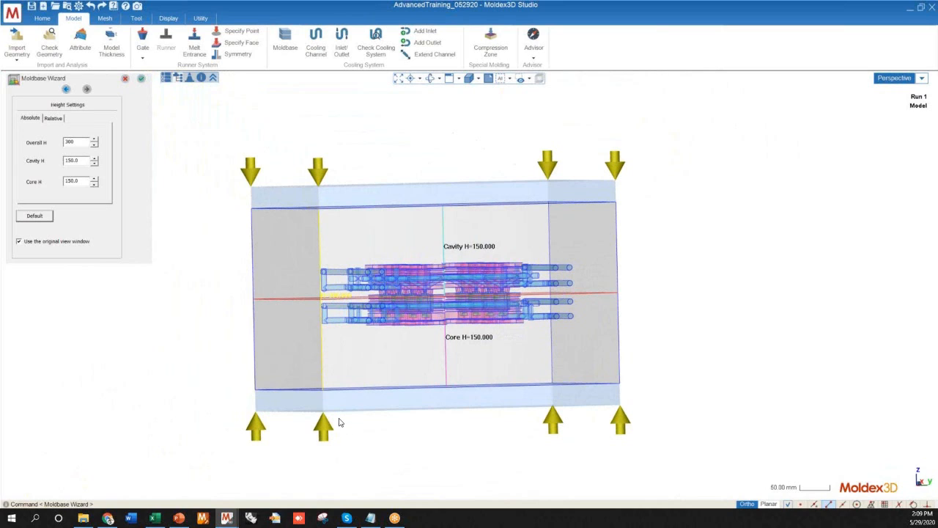
middle_click_drag(393, 264, 350, 476)
scroll(347, 419, "up", 2)
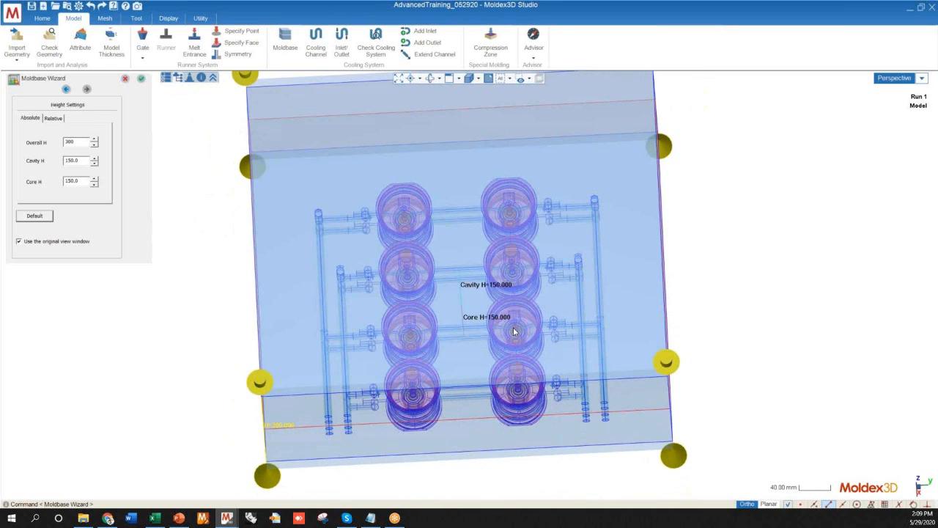
middle_click_drag(375, 293, 265, 180)
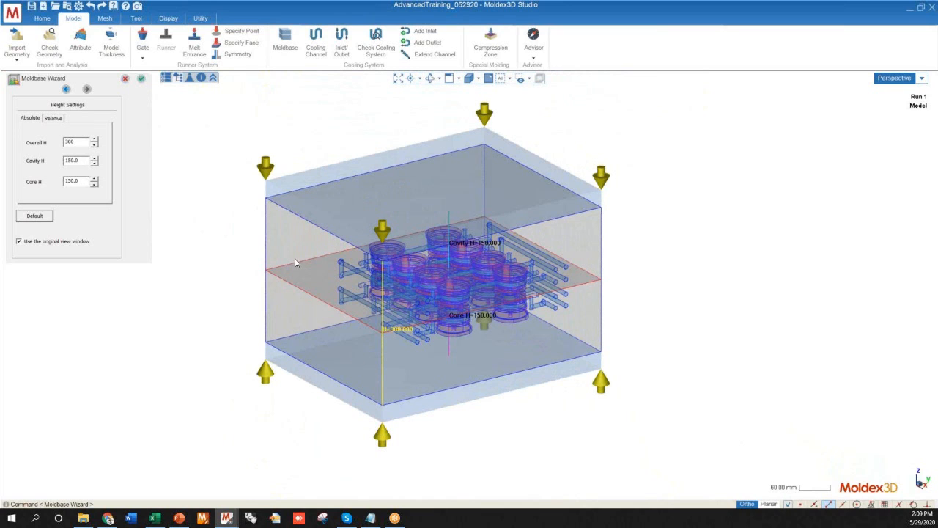
left_click(140, 78)
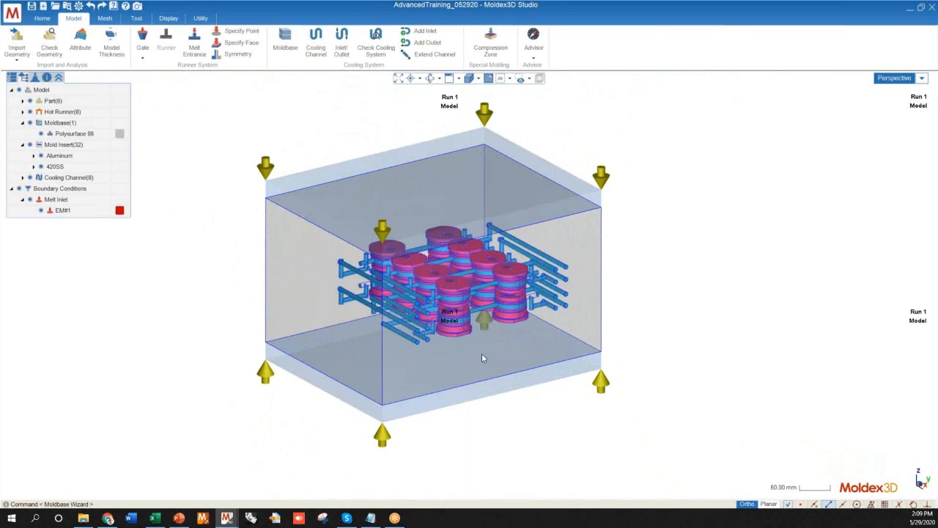
Examine the open cooling channel ends inside the new moldbase to identify where the coolant inlets go
middle_click_drag(454, 324, 466, 368)
scroll(419, 291, "up", 5)
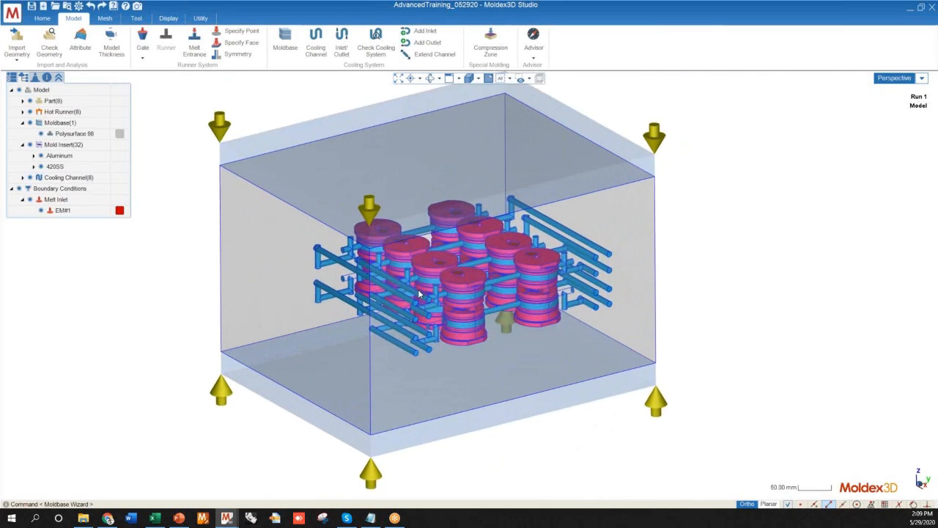
scroll(419, 288, "up", 6)
scroll(336, 268, "down", 5)
middle_click_drag(365, 311, 380, 256)
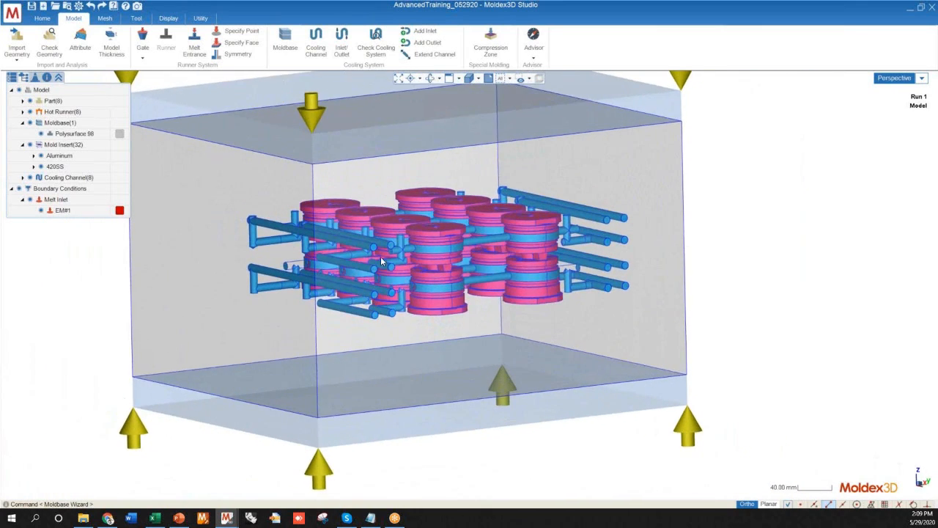
scroll(375, 239, "up", 4)
scroll(375, 238, "up", 2)
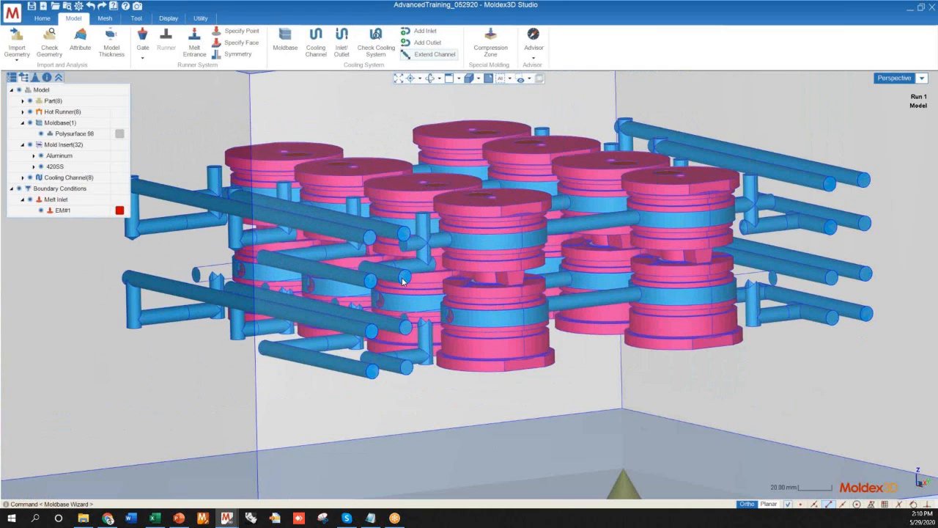
scroll(400, 295, "up", 5)
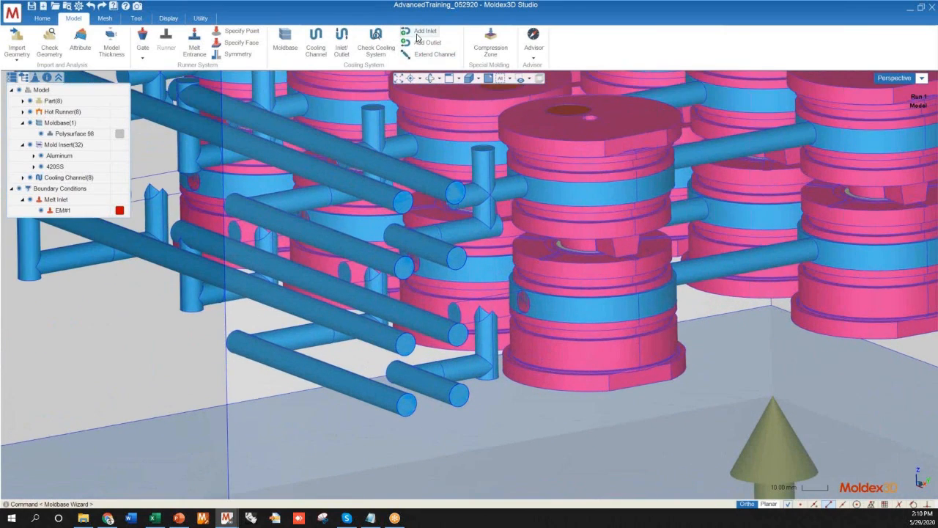
Add coolant inlet points at the centers of the four upper cooling channel ends on one side, using the center snap
left_click(412, 32)
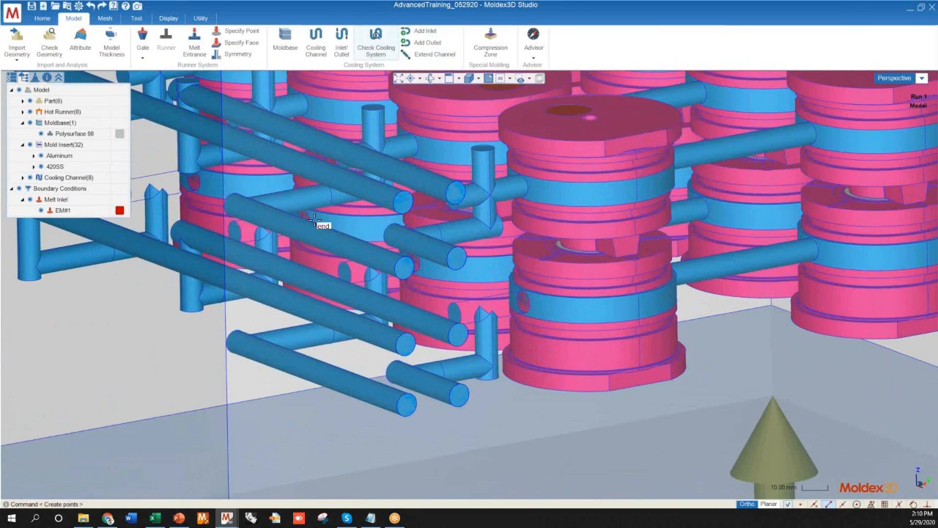
scroll(319, 220, "down", 2)
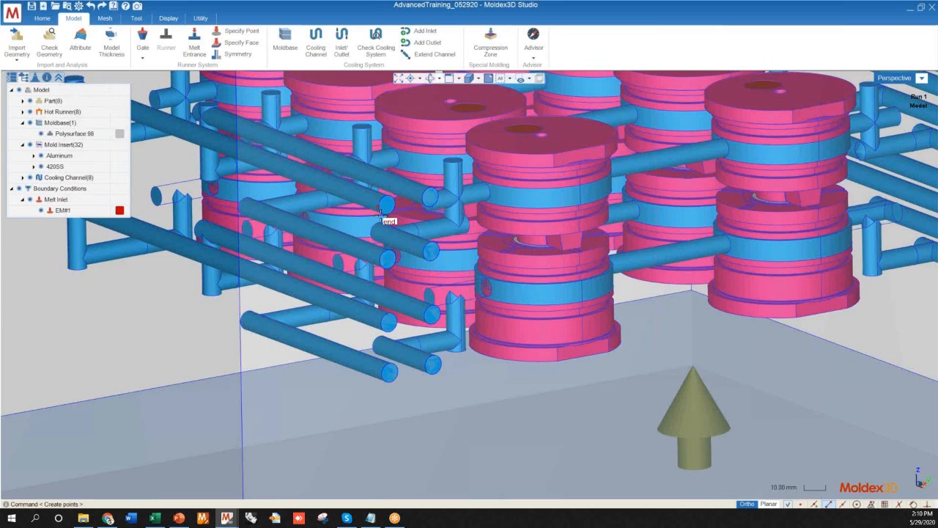
scroll(383, 209, "up", 4)
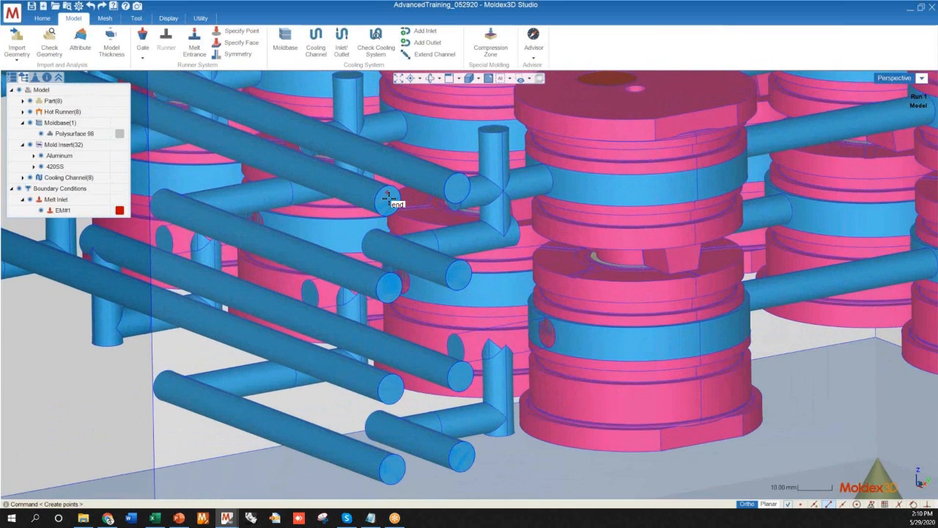
scroll(393, 220, "up", 4)
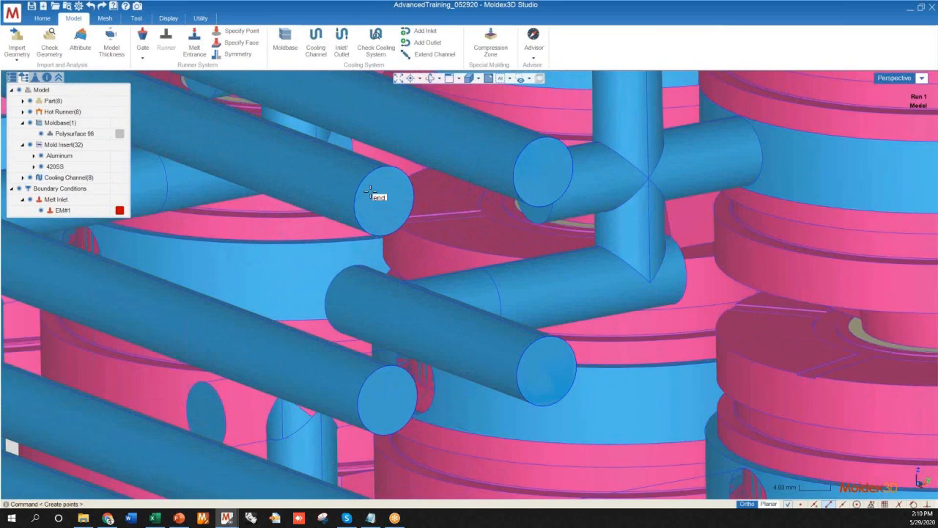
left_click(856, 503)
left_click(406, 215)
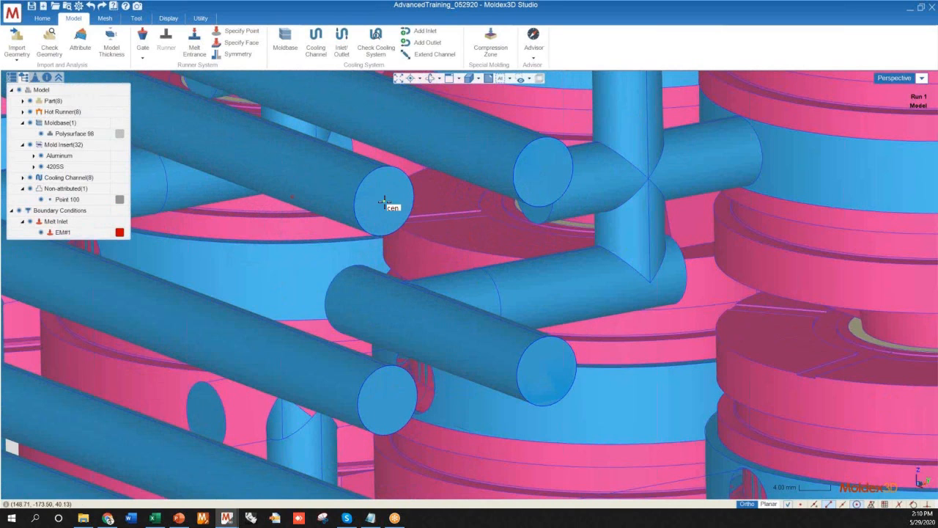
left_click(539, 163)
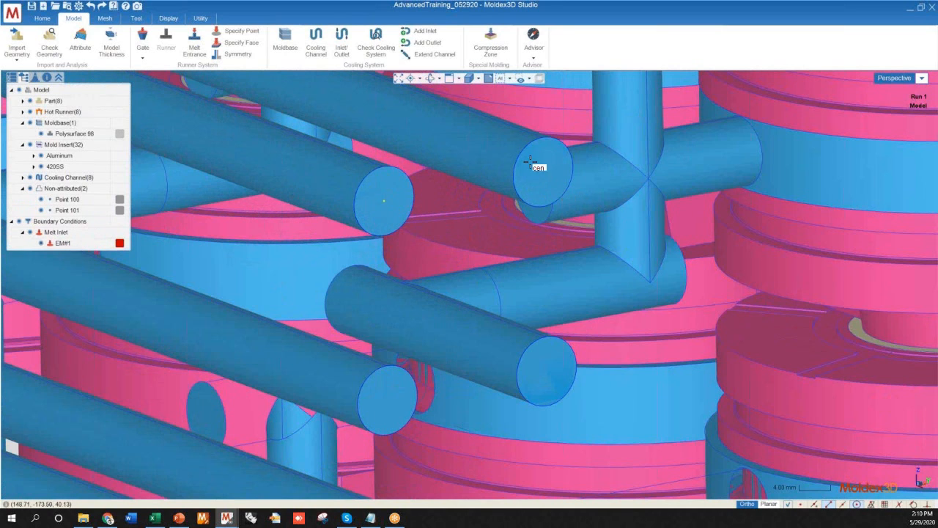
middle_click_drag(526, 120, 440, 293)
left_click(439, 296)
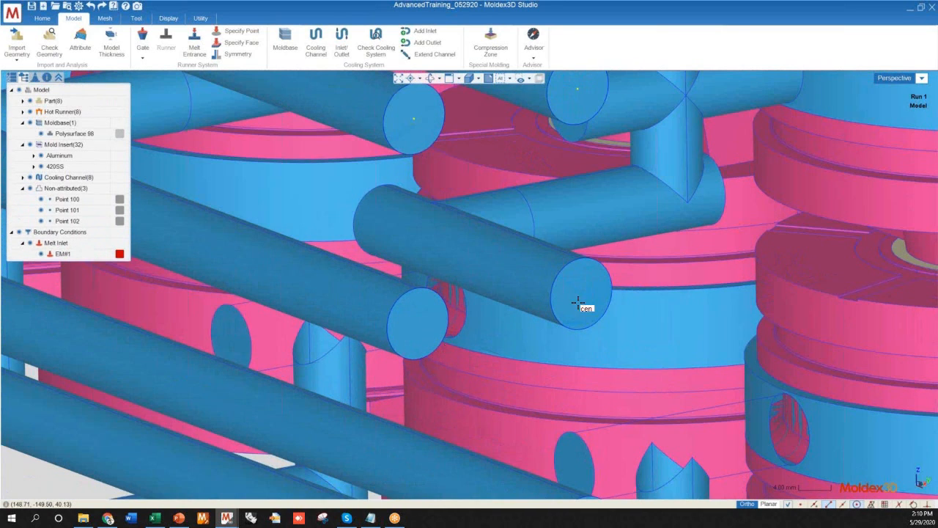
left_click(593, 317)
Add coolant inlet points at the centers of the four lower channel ends on the same side and finish the inlets
scroll(606, 193, "down", 5)
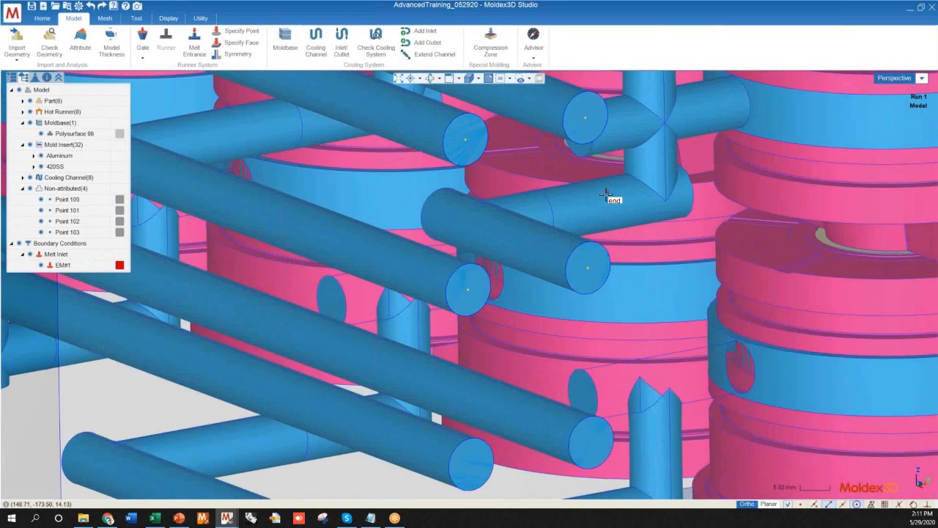
scroll(574, 317, "up", 5)
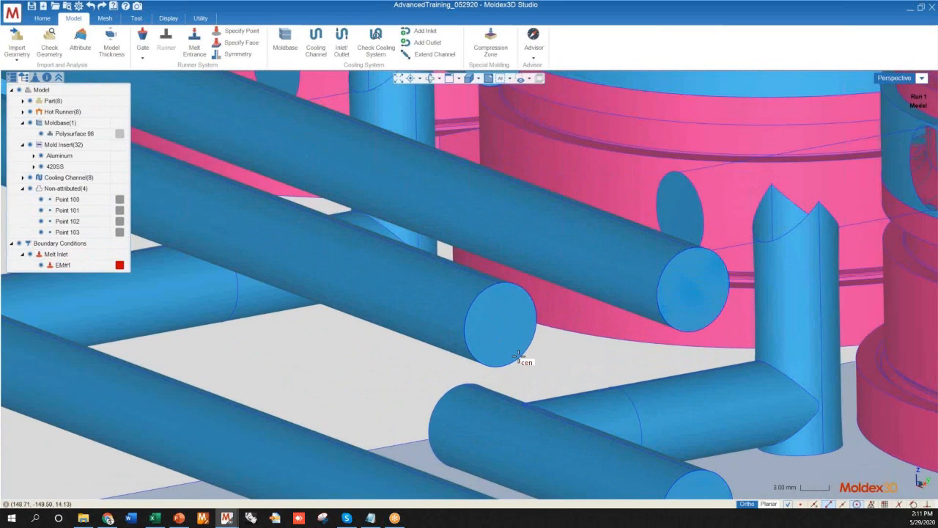
left_click(499, 317)
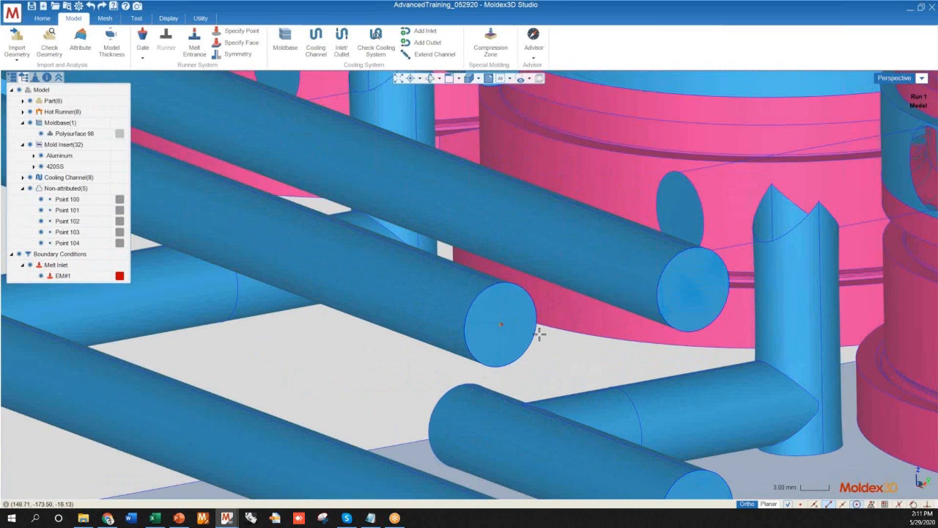
left_click(688, 331)
scroll(666, 164, "down", 3)
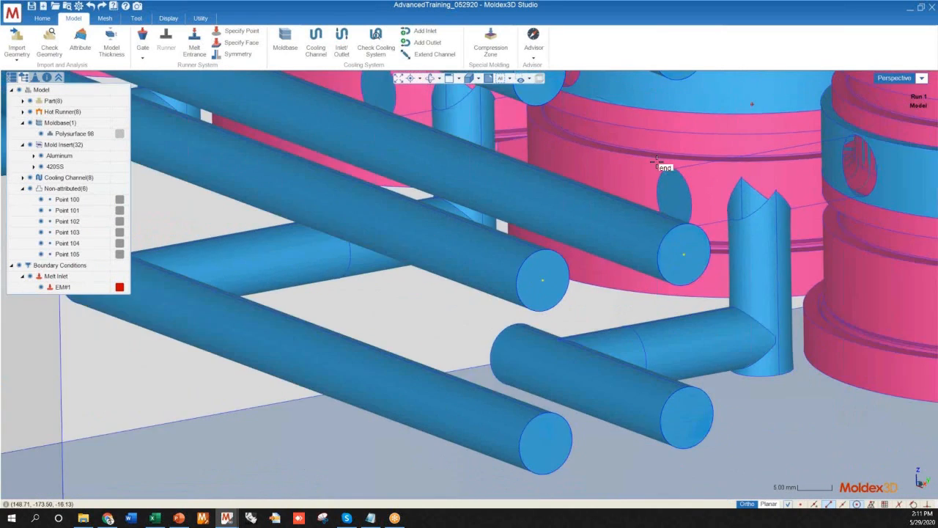
scroll(586, 378, "up", 2)
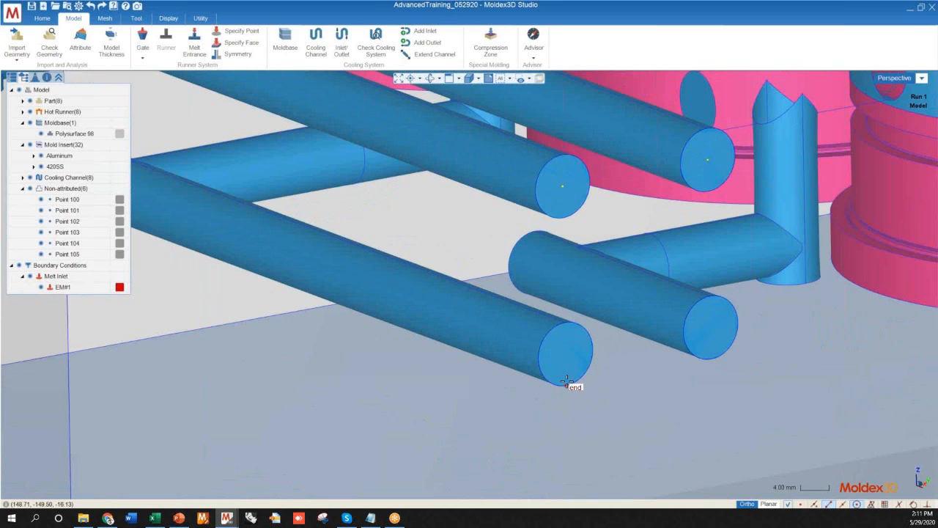
left_click(562, 386)
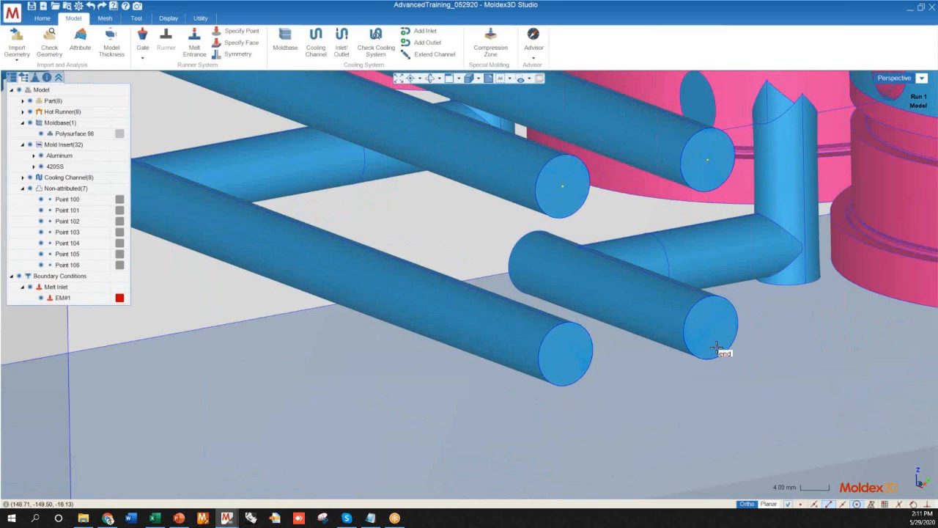
left_click(710, 355)
scroll(675, 297, "down", 5)
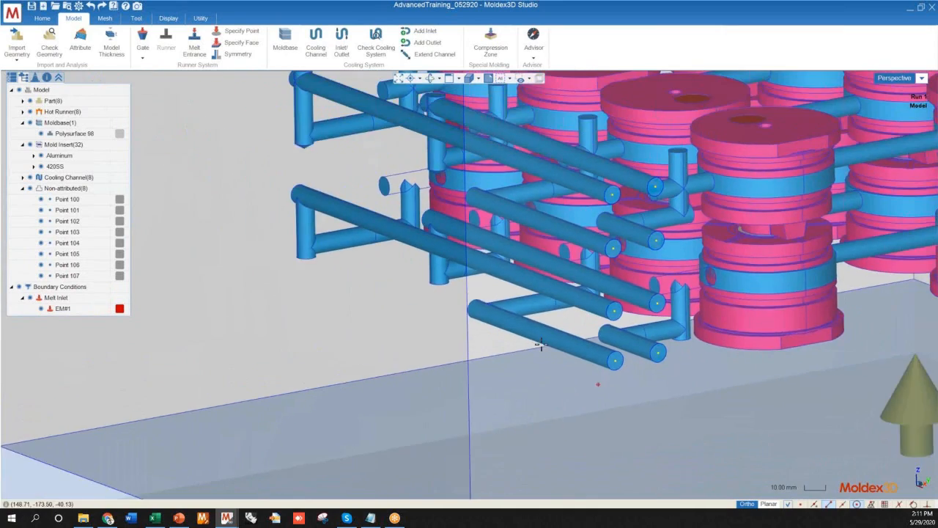
scroll(541, 344, "down", 2)
right_click_drag(523, 331, 531, 411)
left_click_drag(347, 225, 219, 113)
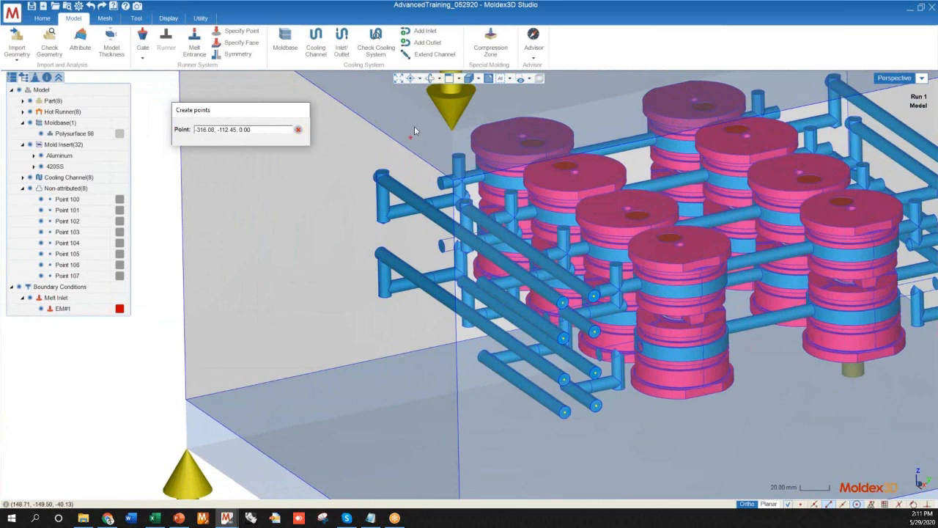
left_click(299, 132)
Add coolant outlets at the centers of the eight open cooling channel ends on the opposite side of the mold
scroll(273, 244, "down", 2)
middle_click_drag(416, 284, 477, 302)
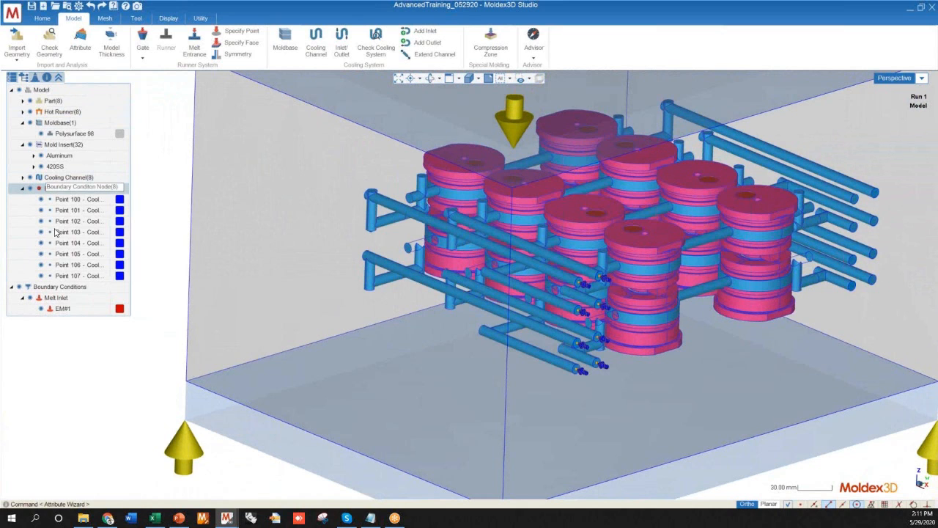
scroll(358, 313, "down", 2)
middle_click_drag(401, 325, 366, 325)
scroll(773, 241, "up", 6)
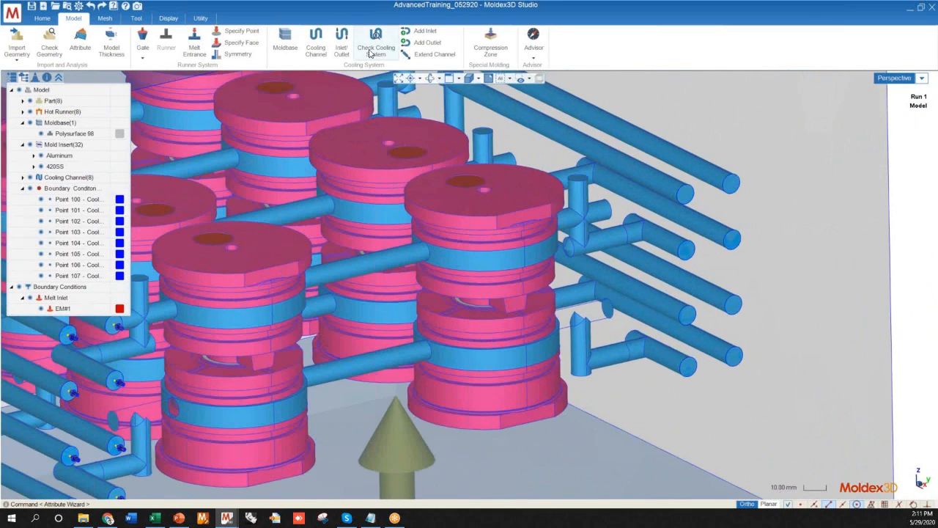
left_click(418, 50)
scroll(674, 184, "down", 8)
middle_click_drag(551, 228, 499, 272)
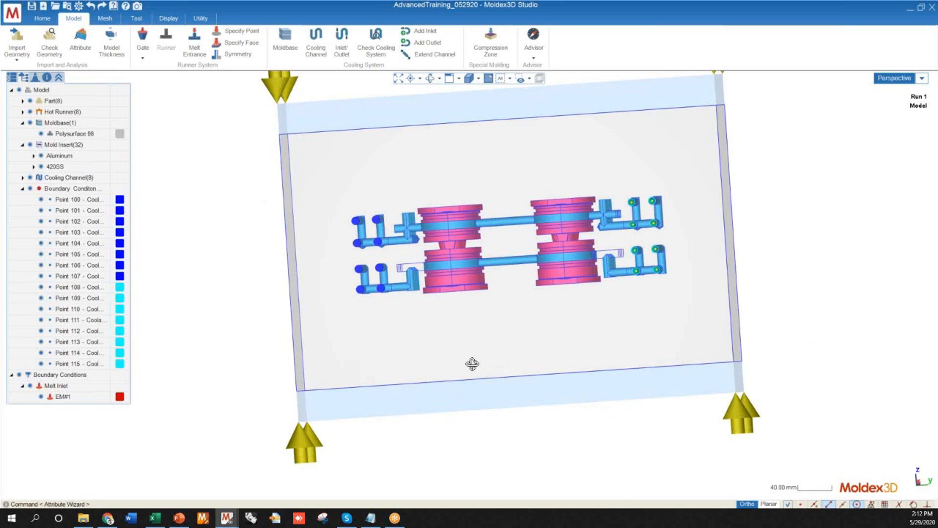
Check the coolant inlets and outlets on both sides of the mold from several angles
middle_click_drag(472, 362, 369, 281)
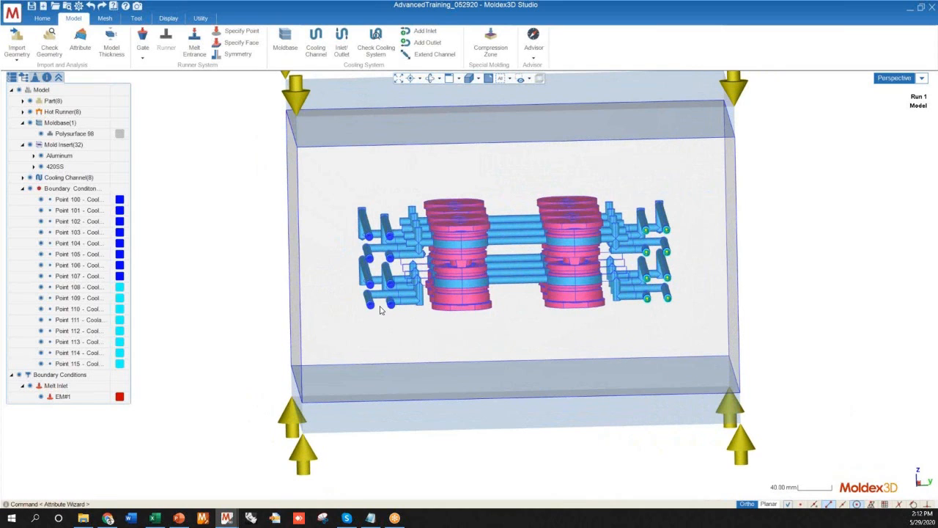
scroll(367, 300, "down", 3)
middle_click_drag(339, 277, 493, 333)
scroll(500, 308, "up", 3)
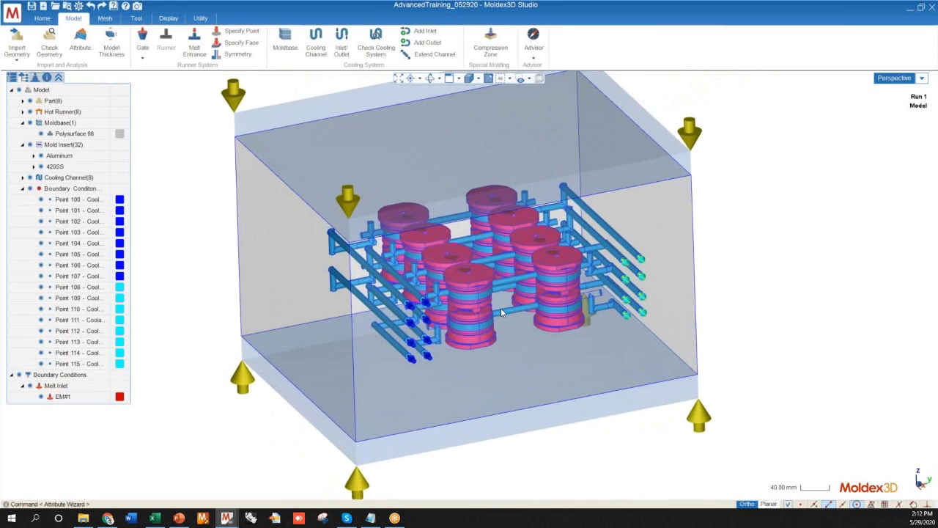
scroll(500, 308, "up", 3)
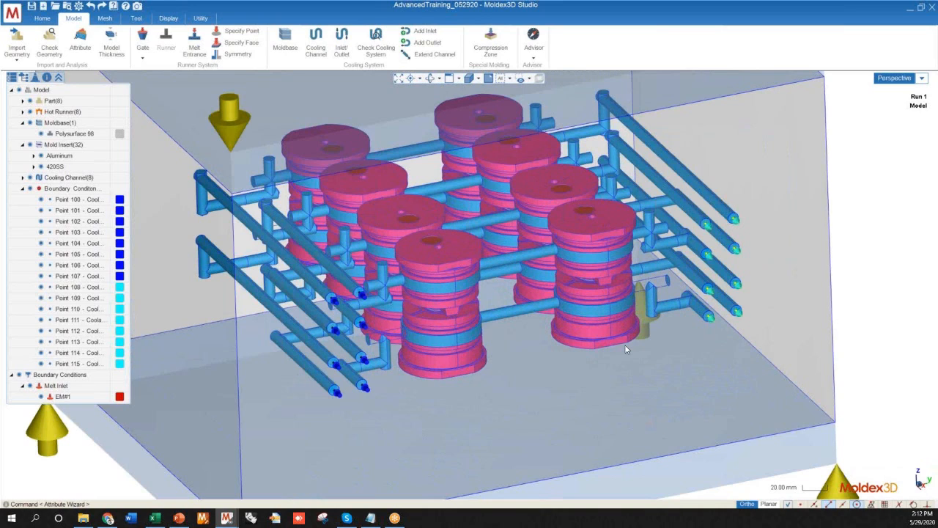
scroll(517, 315, "down", 5)
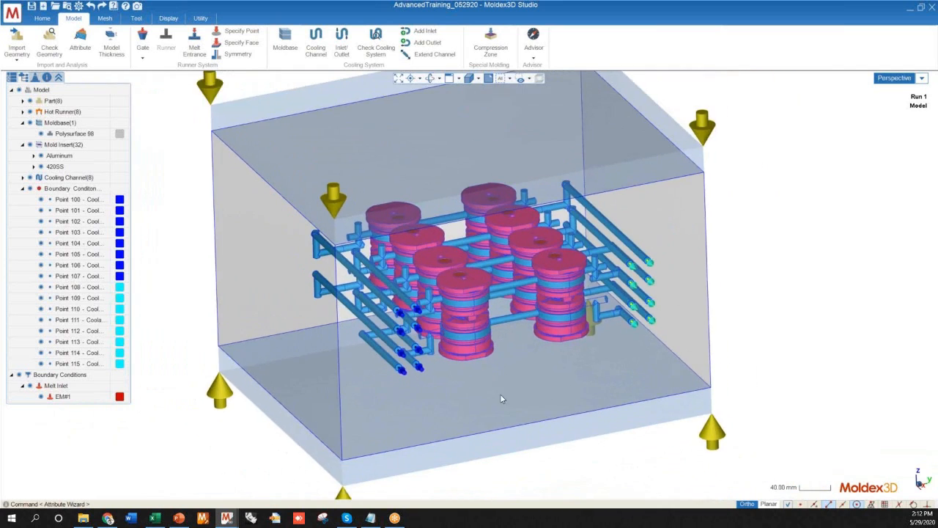
middle_click_drag(439, 366, 395, 518)
middle_click_drag(405, 279, 242, 125)
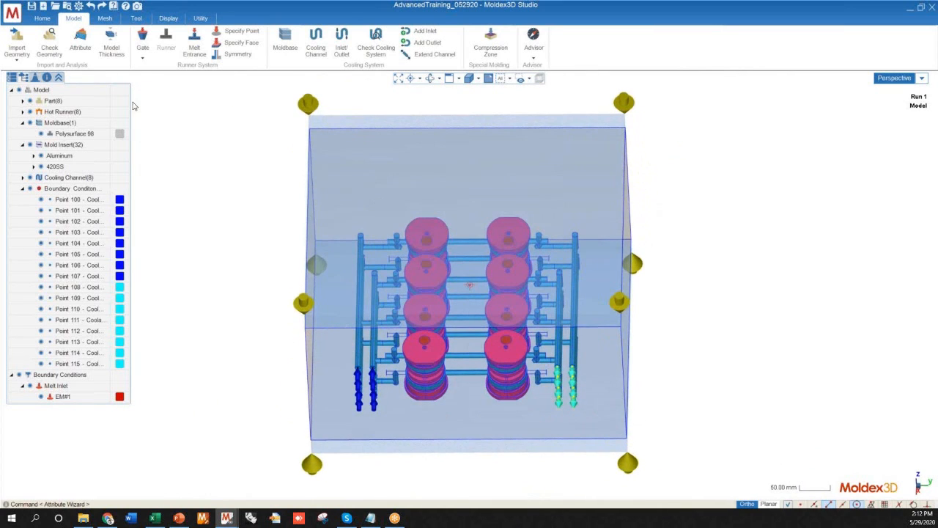
Start modifying the mesh node seeding and hide the hot runners, moldbase, mold inserts, cooling channels and coolant boundary condition points
left_click(105, 19)
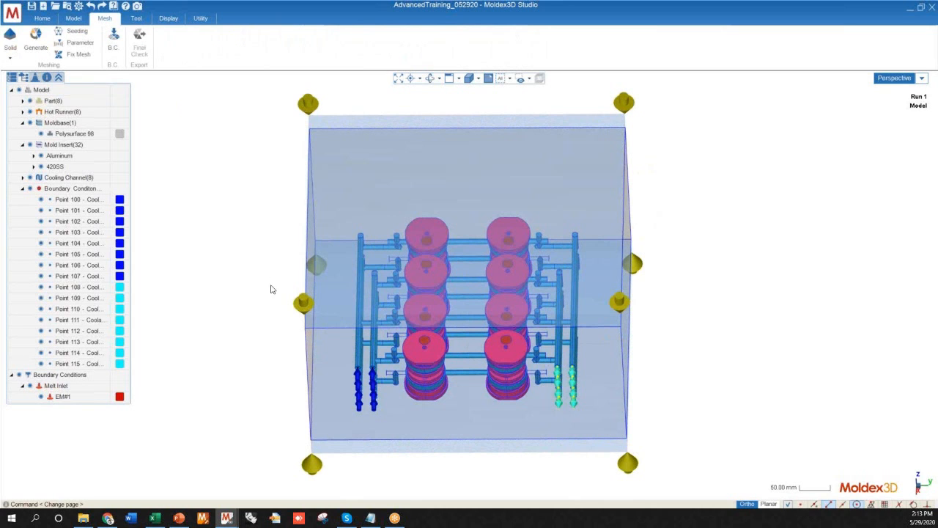
middle_click_drag(275, 234, 270, 172)
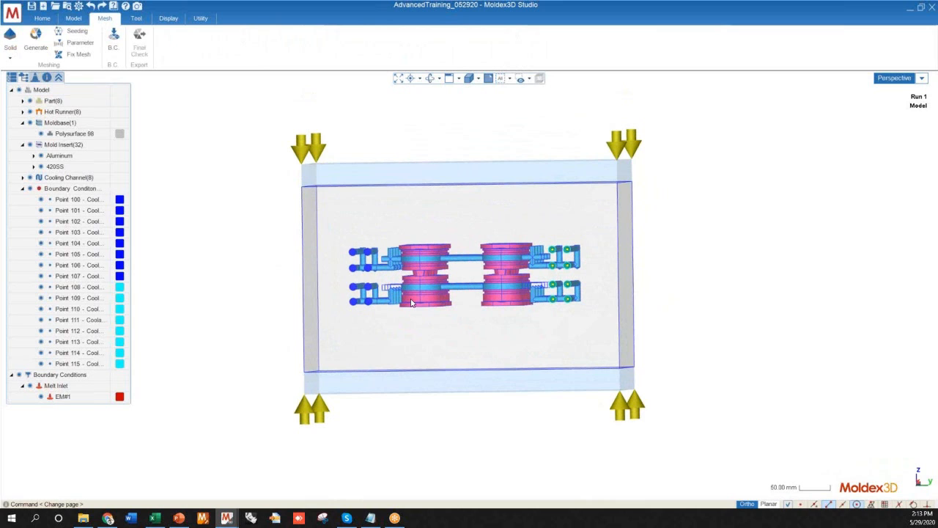
mouse_move(383, 331)
middle_mouse_down()
mouse_move(245, 321)
mouse_move(400, 331)
middle_mouse_up()
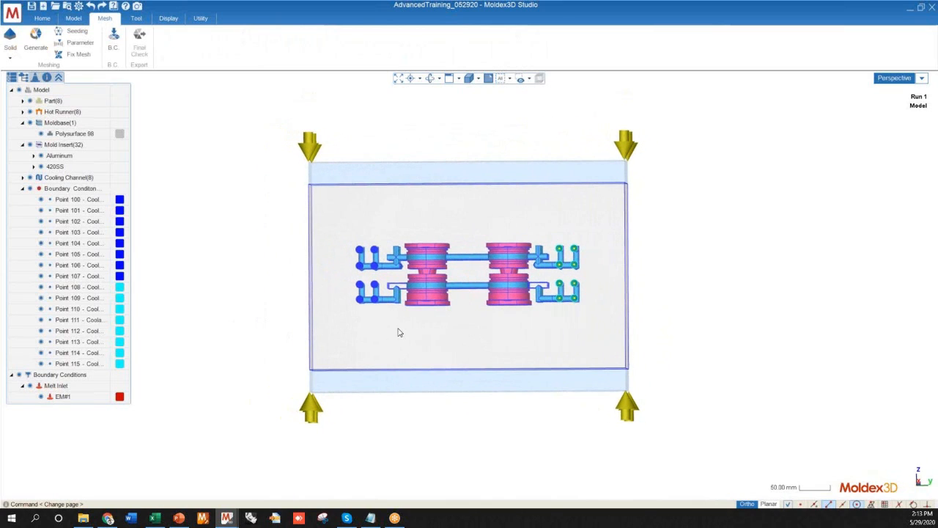
left_click(77, 33)
middle_click_drag(289, 237, 331, 281)
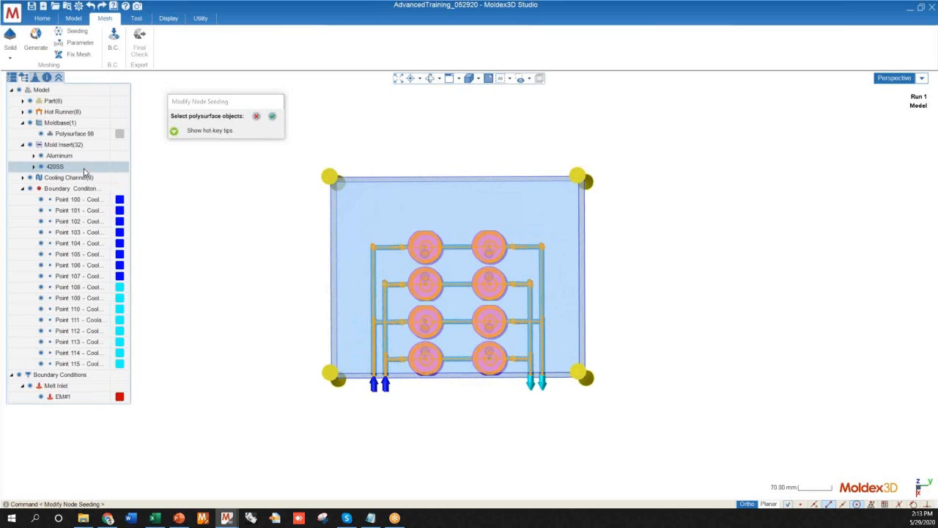
left_click(29, 112)
left_click(29, 122)
left_click(29, 145)
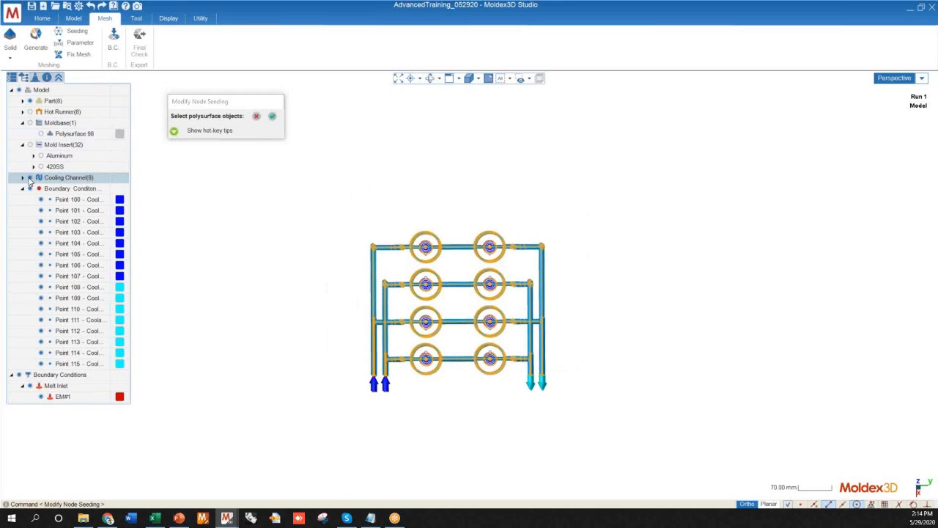
left_click(30, 177)
left_click(30, 188)
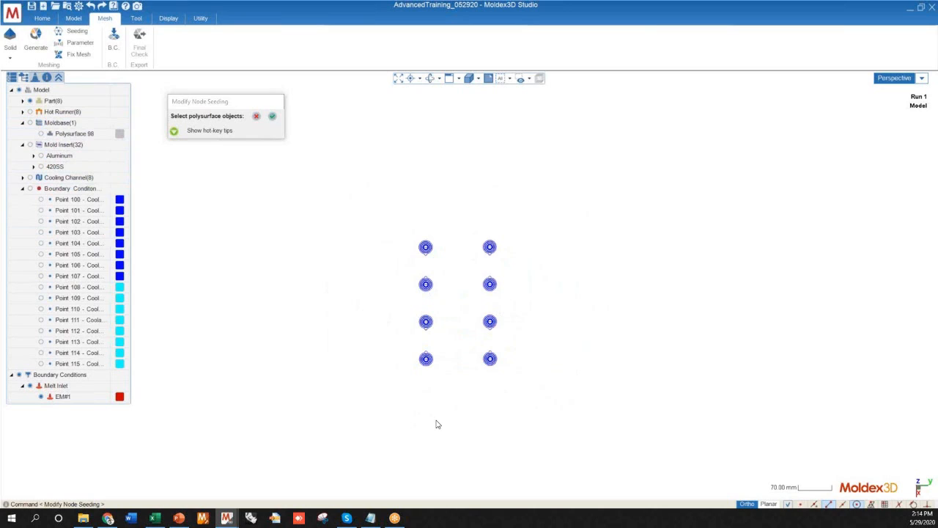
Select all eight parts for node seeding and confirm the selection
left_click_drag(376, 196, 541, 423)
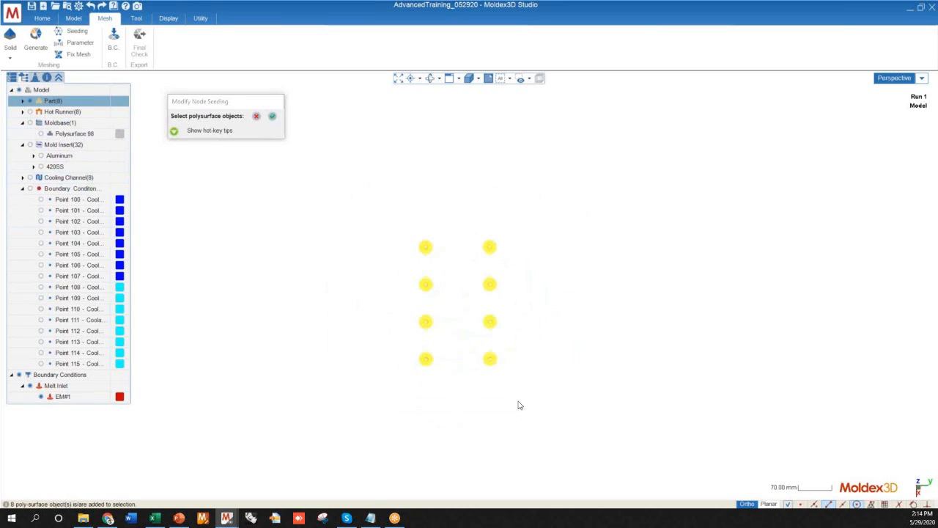
mouse_move(495, 353)
middle_mouse_down()
mouse_move(489, 203)
mouse_move(479, 261)
mouse_move(493, 326)
middle_mouse_up()
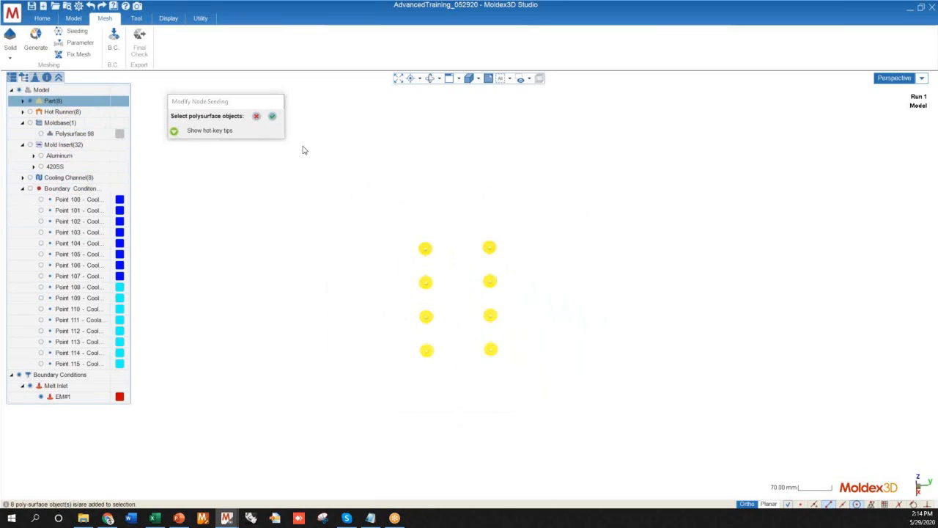
left_click(273, 117)
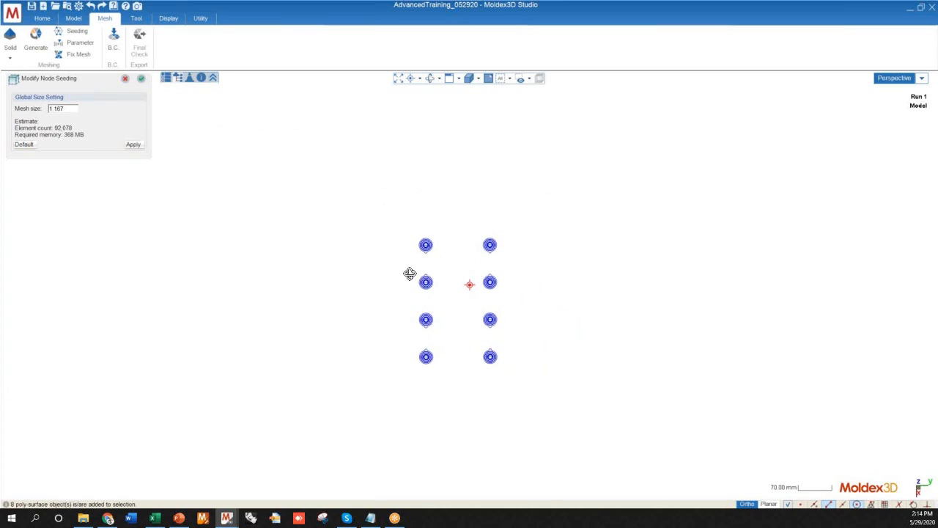
Apply the default node seeding to the parts, and set their global mesh size to 0.5
scroll(411, 244, "up", 2)
scroll(416, 245, "up", 10)
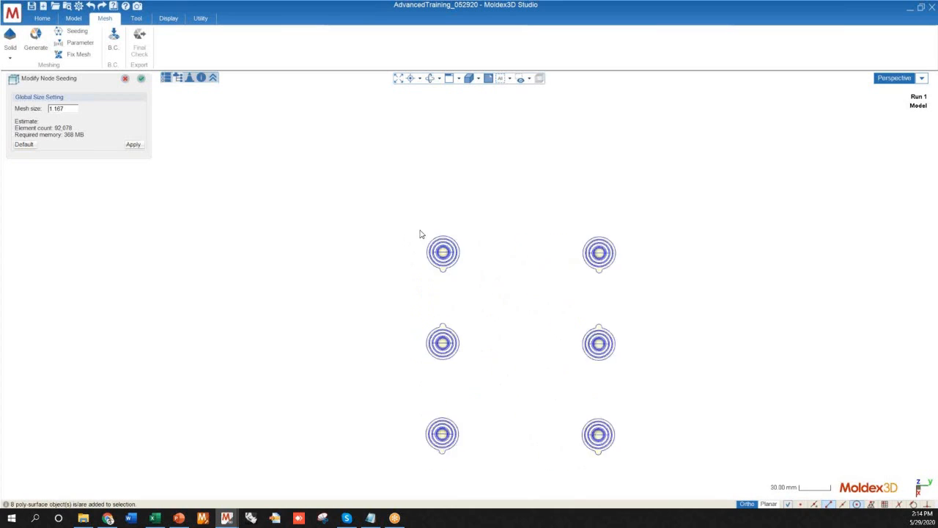
scroll(462, 211, "up", 6)
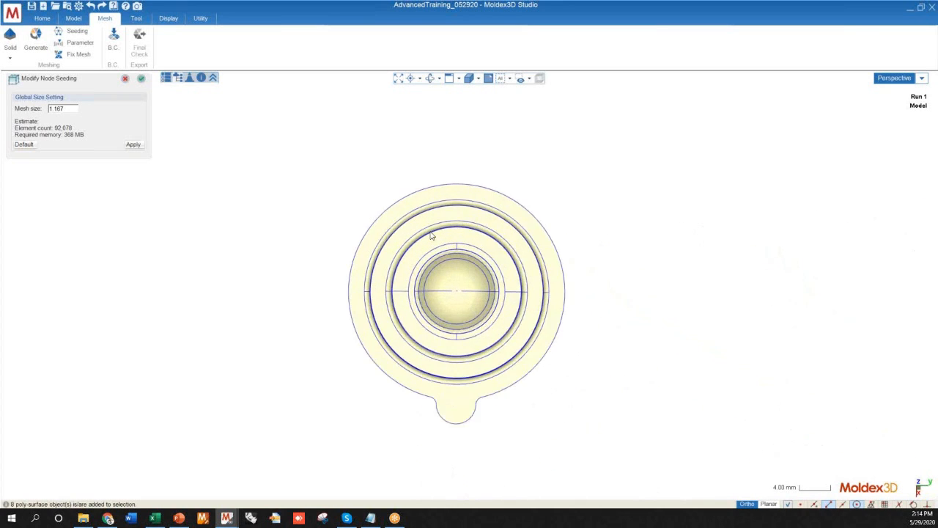
scroll(440, 184, "down", 2)
scroll(450, 143, "up", 1)
scroll(483, 242, "down", 1)
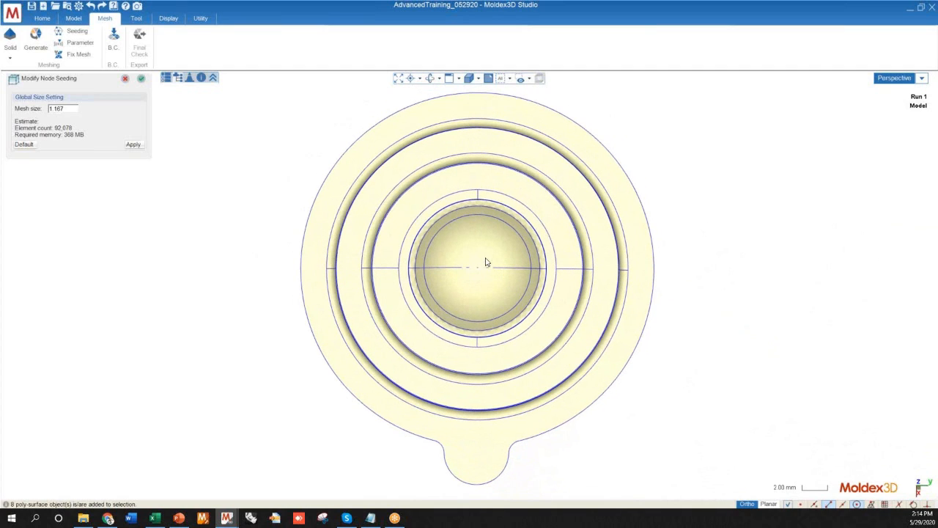
left_click(133, 146)
double_click(68, 109)
double_click(57, 109)
type("0.5")
Examine the node spacing along the part edges up close and from several angles
scroll(381, 165, "down", 4)
scroll(412, 186, "down", 1)
scroll(413, 185, "down", 5)
mouse_move(469, 285)
middle_mouse_down()
mouse_move(412, 128)
mouse_move(601, 118)
mouse_move(528, 138)
mouse_move(607, 119)
mouse_move(579, 153)
mouse_move(565, 277)
middle_mouse_up()
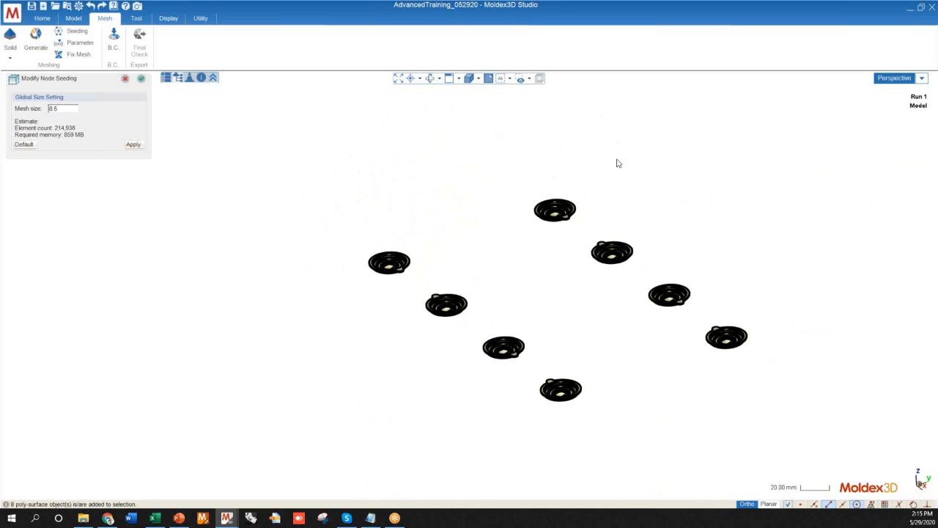
middle_click_drag(333, 350, 184, 480)
scroll(439, 180, "up", 6)
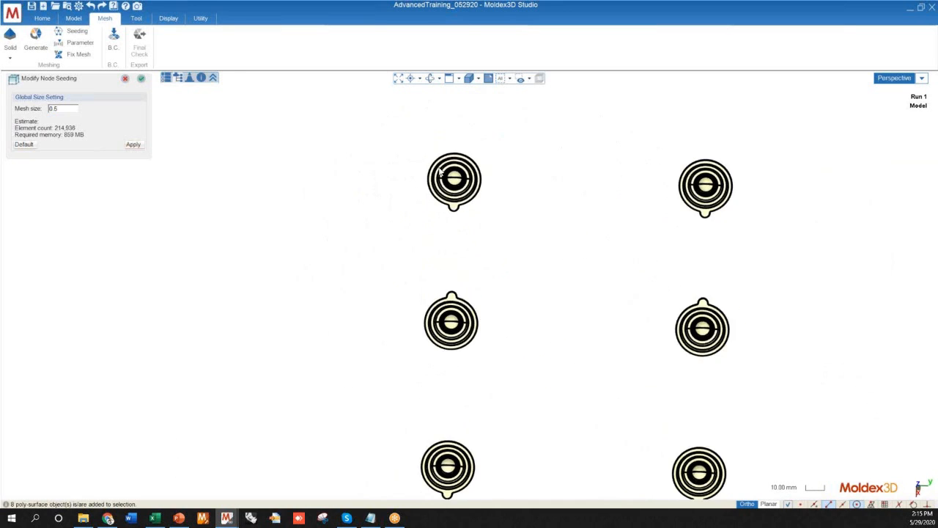
scroll(482, 174, "up", 2)
scroll(536, 151, "up", 1)
mouse_move(476, 223)
middle_mouse_down()
mouse_move(476, 203)
mouse_move(473, 219)
middle_mouse_up()
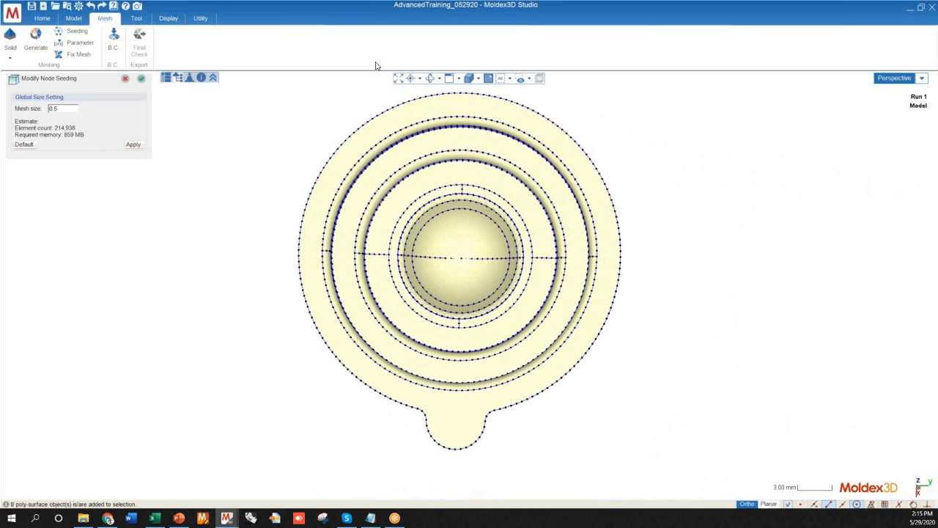
scroll(382, 137, "up", 2)
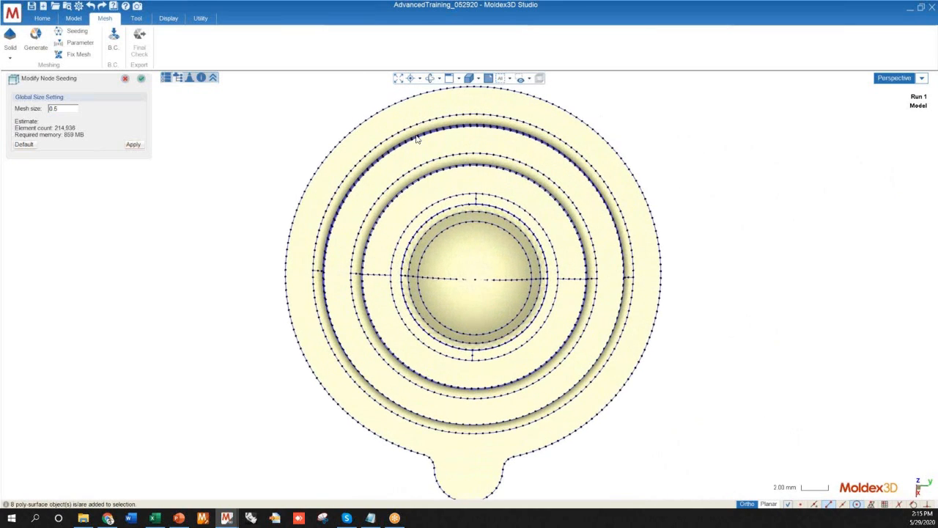
scroll(433, 143, "down", 1)
mouse_move(469, 247)
middle_mouse_down()
mouse_move(462, 220)
mouse_move(513, 227)
mouse_move(462, 247)
mouse_move(457, 236)
mouse_move(465, 259)
middle_mouse_up()
middle_click_drag(463, 309, 472, 314)
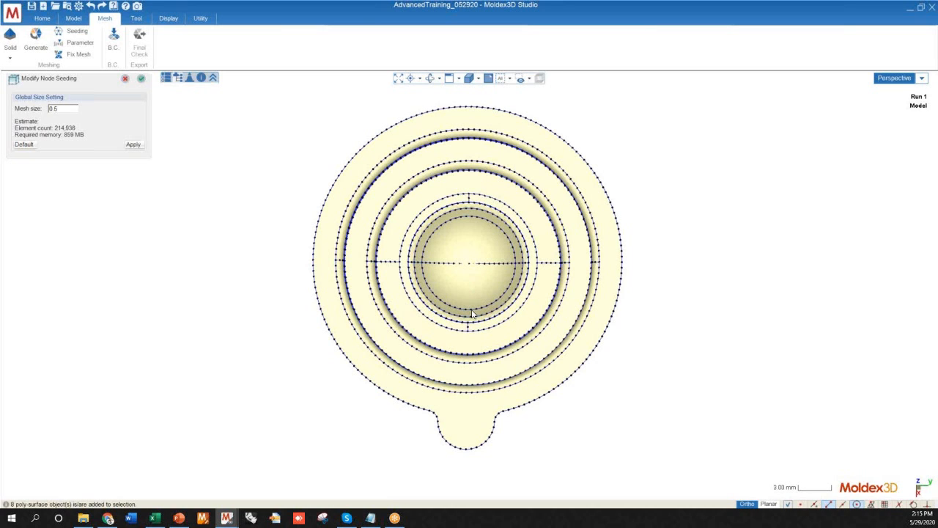
middle_click_drag(470, 317, 476, 213)
scroll(379, 222, "down", 3)
scroll(379, 222, "down", 3)
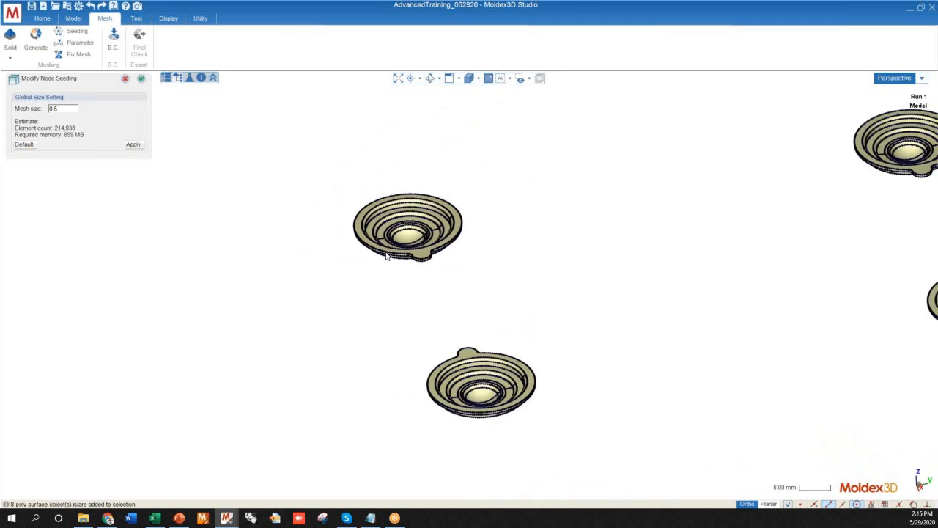
scroll(369, 310, "down", 2)
mouse_move(369, 310)
middle_mouse_down()
mouse_move(333, 298)
mouse_move(310, 374)
mouse_move(328, 412)
mouse_move(391, 254)
mouse_move(377, 306)
middle_mouse_up()
scroll(410, 125, "up", 3)
scroll(434, 170, "up", 5)
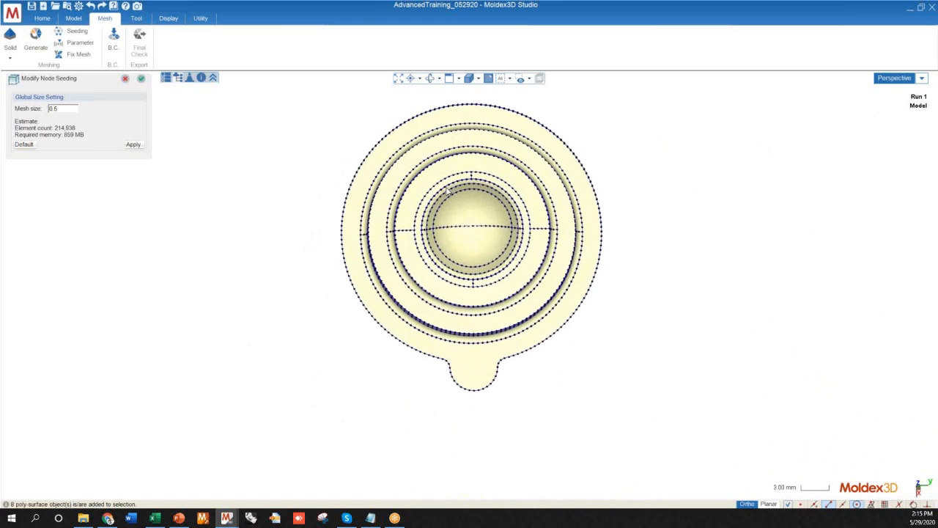
middle_click_drag(515, 438, 530, 314)
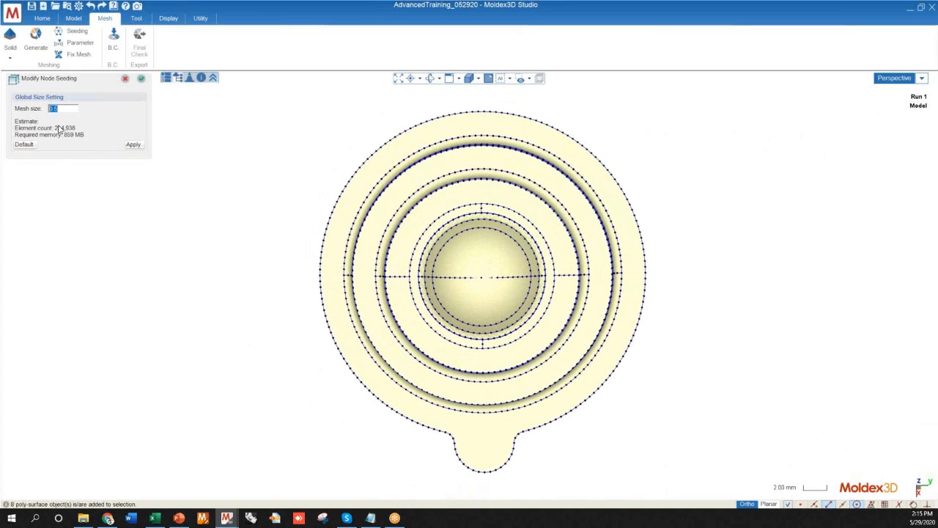
Restore the default mesh size for the parts and apply it, and set the global mesh size to 1
left_click(25, 145)
middle_click_drag(329, 377, 321, 374)
left_click(134, 145)
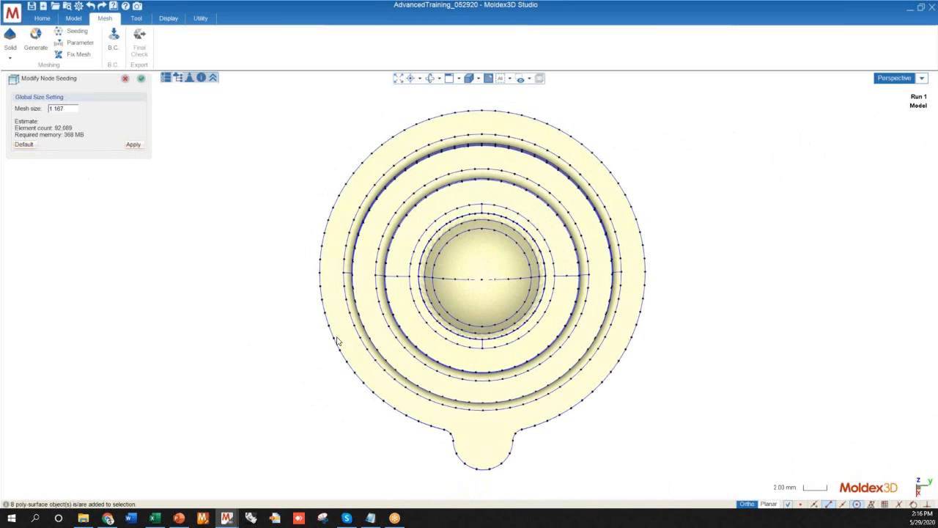
double_click(44, 108)
type("1")
left_click(134, 146)
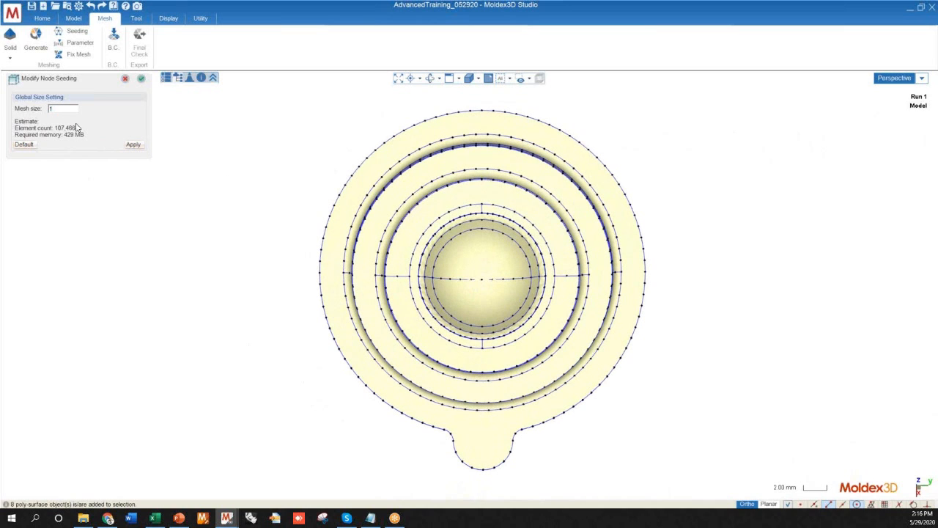
Accept the global node seeding of the eight parts and end the individual edge adjustment
scroll(292, 291, "down", 10)
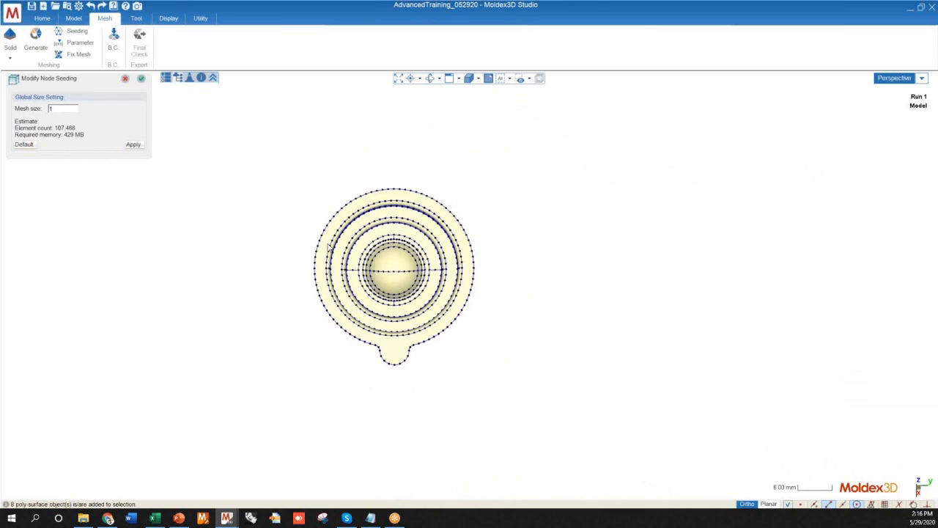
middle_click_drag(230, 254, 349, 209)
scroll(357, 220, "down", 2)
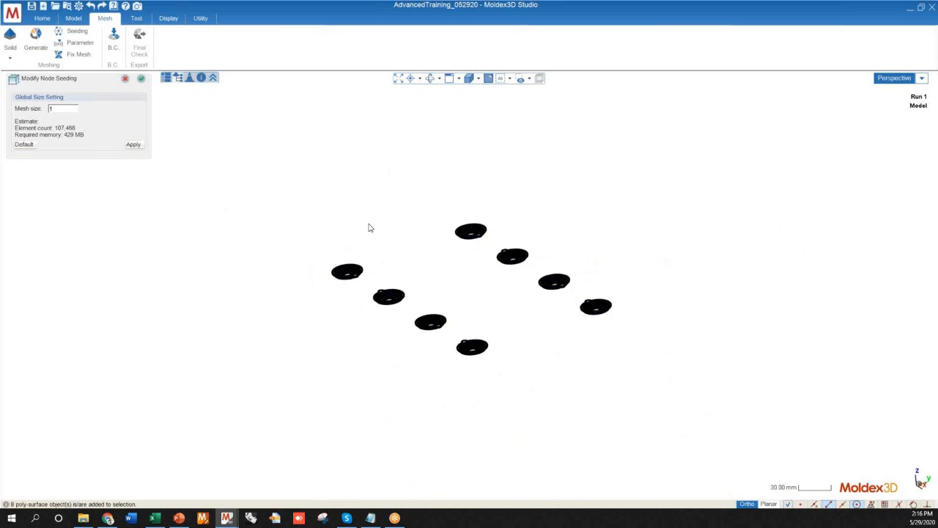
right_click_drag(338, 266, 347, 274)
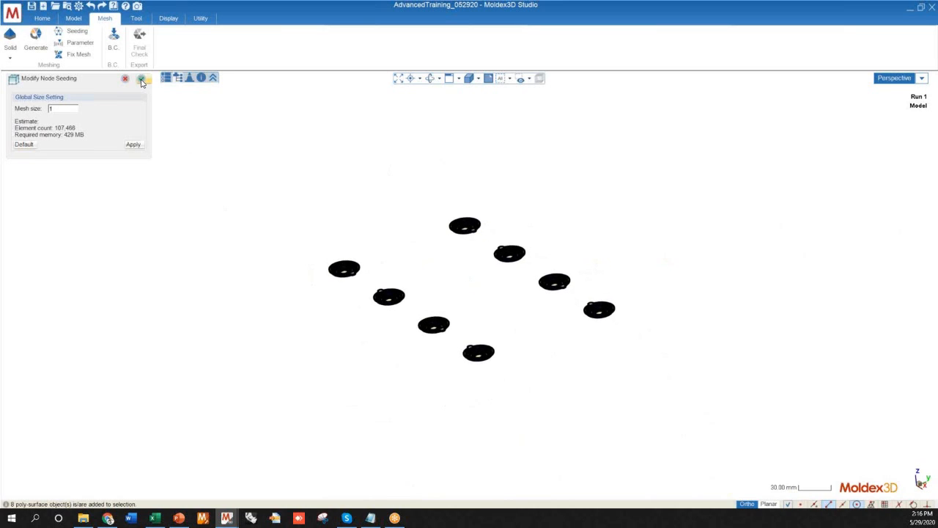
left_click(141, 79)
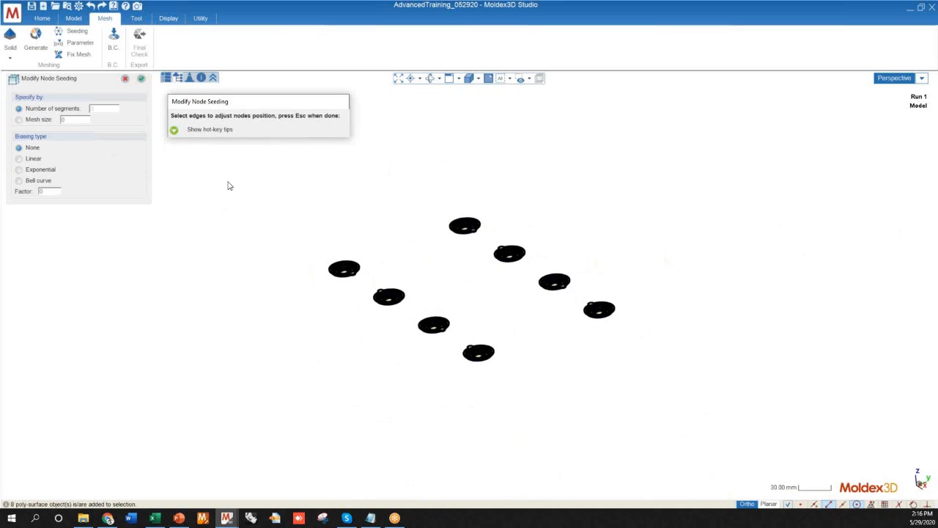
key("Escape")
Start node seeding for the hot runners, mold inserts and cooling channels, and reset their initial mesh size
right_click_drag(327, 316, 452, 376)
mouse_move(437, 290)
right_mouse_down()
mouse_move(440, 272)
mouse_move(450, 285)
mouse_move(286, 256)
right_mouse_up()
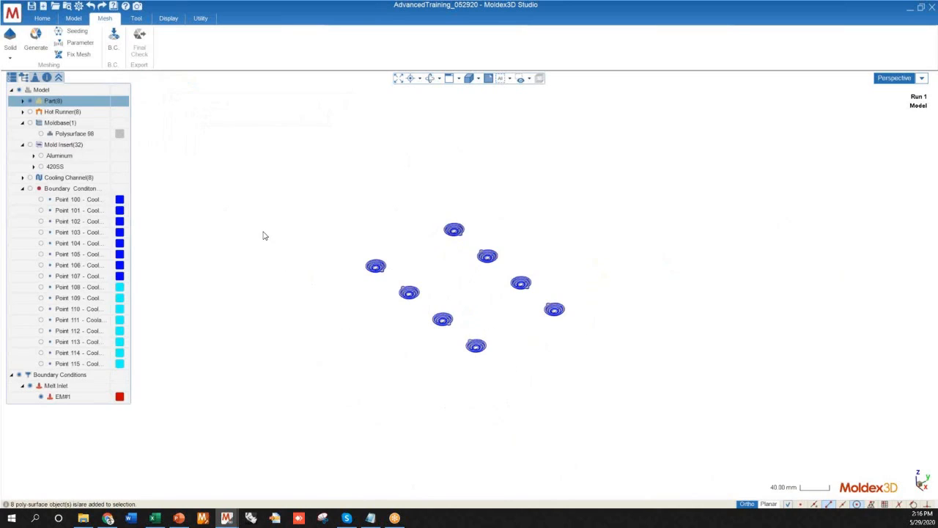
left_click(74, 33)
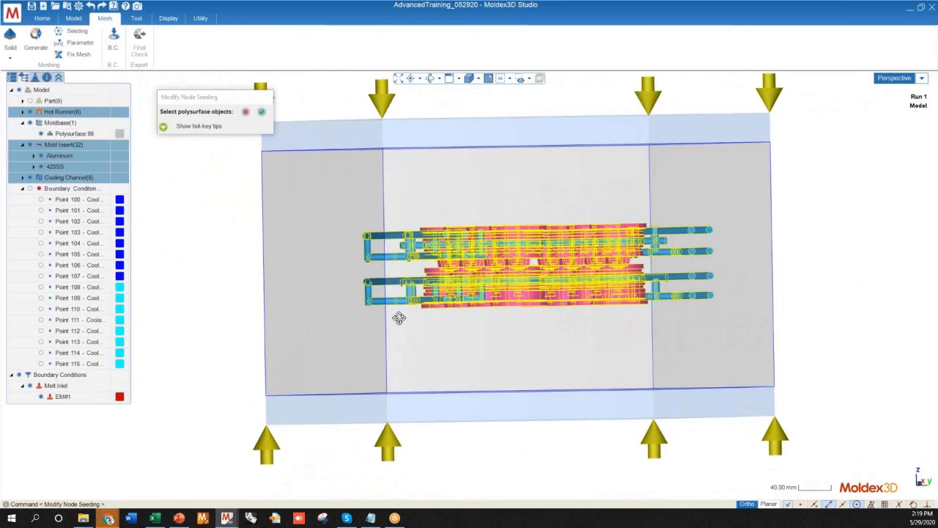
middle_click_drag(398, 317, 366, 293)
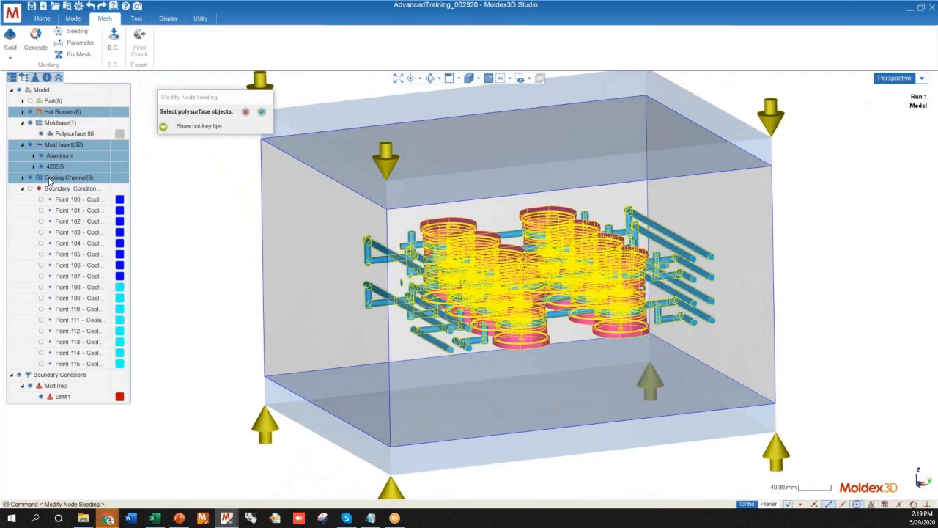
left_click(263, 112)
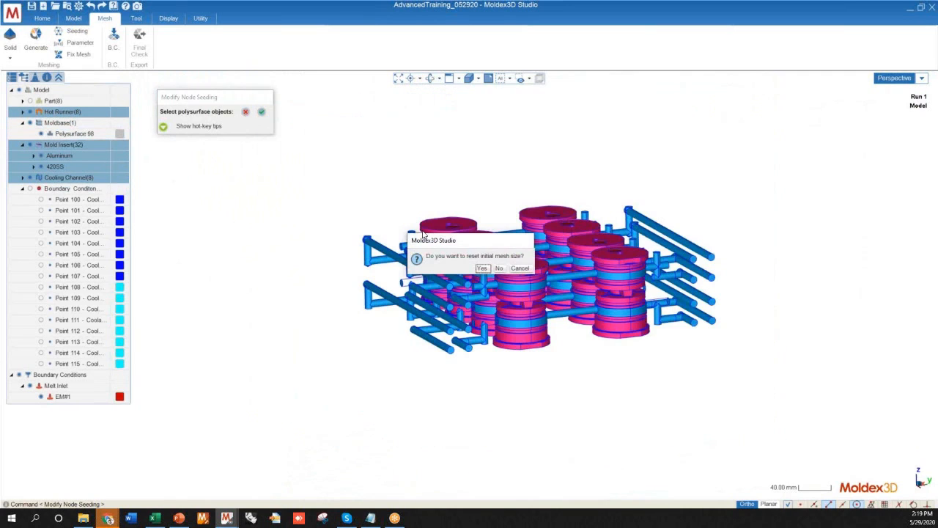
left_click(480, 269)
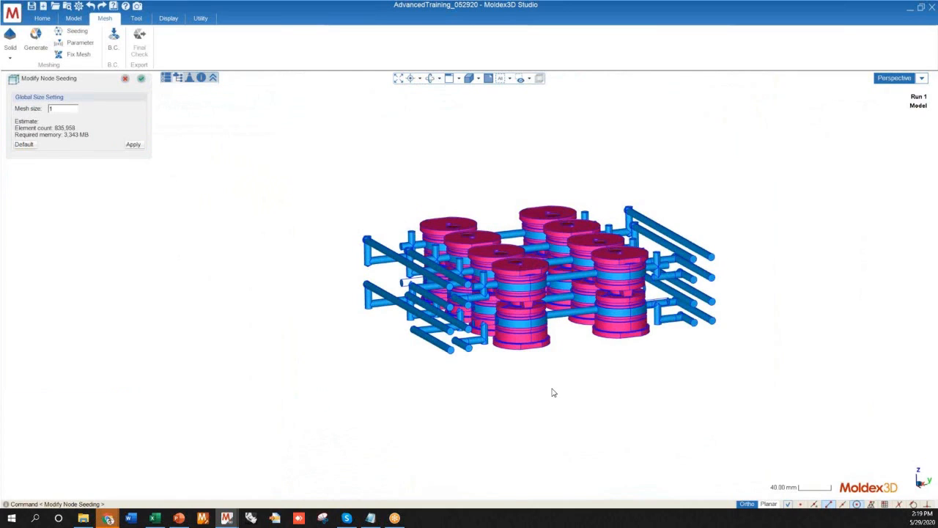
Examine the node distribution on the mold inserts, hot runners and cooling channels from several angles and distances
middle_click_drag(515, 376, 366, 343)
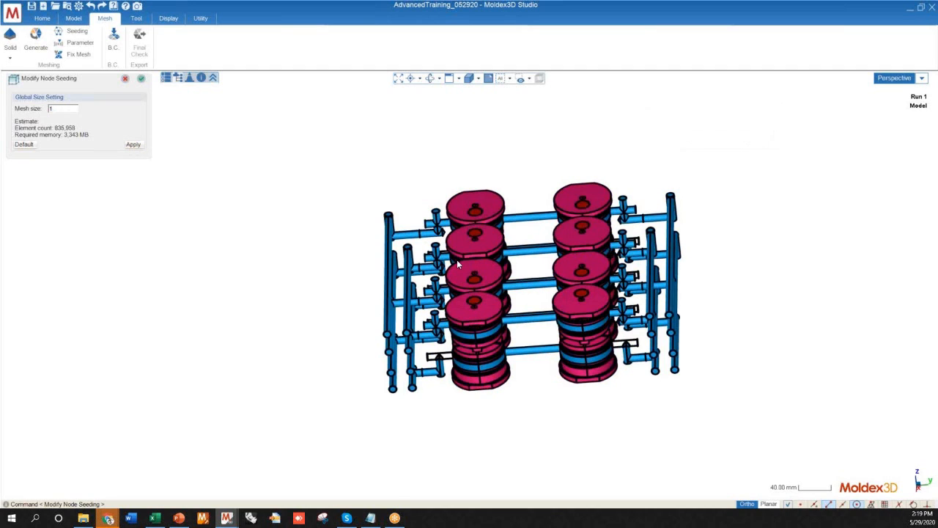
middle_click_drag(451, 291, 513, 365)
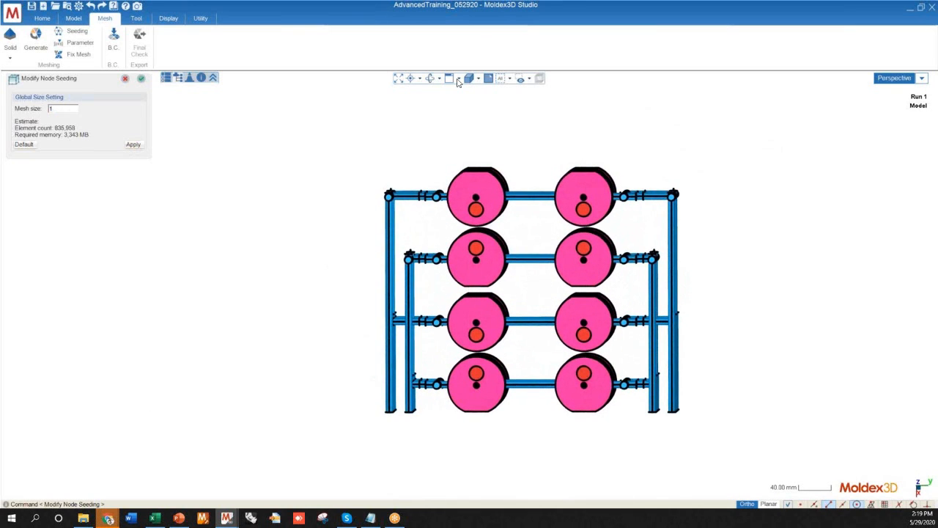
scroll(514, 322, "up", 5)
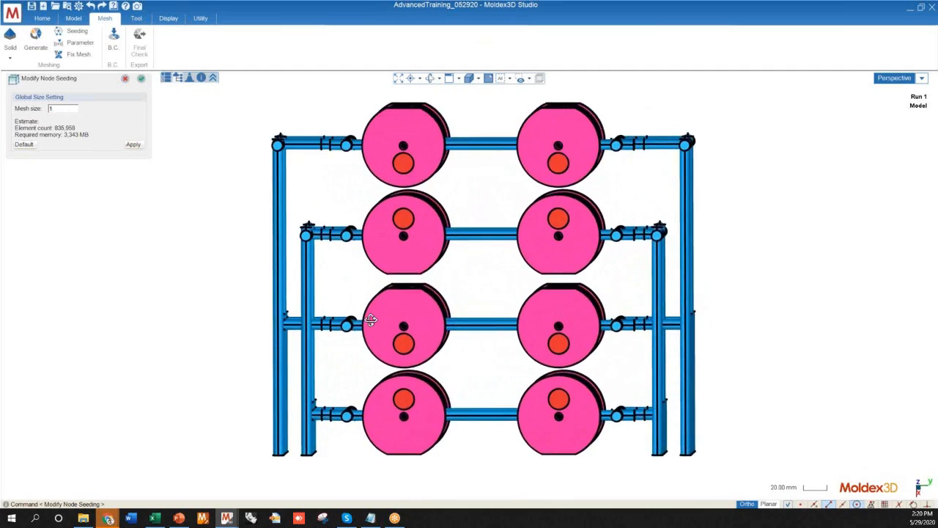
scroll(365, 316, "up", 10)
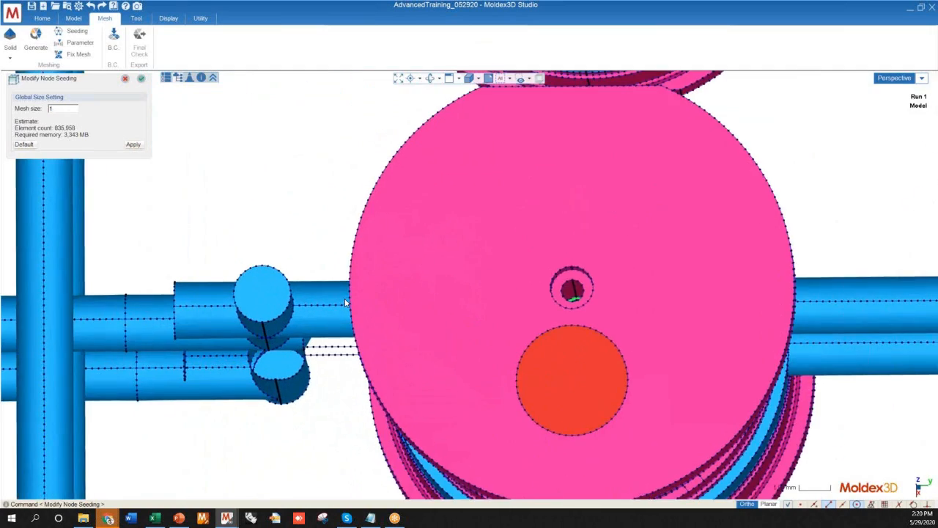
scroll(358, 214, "down", 6)
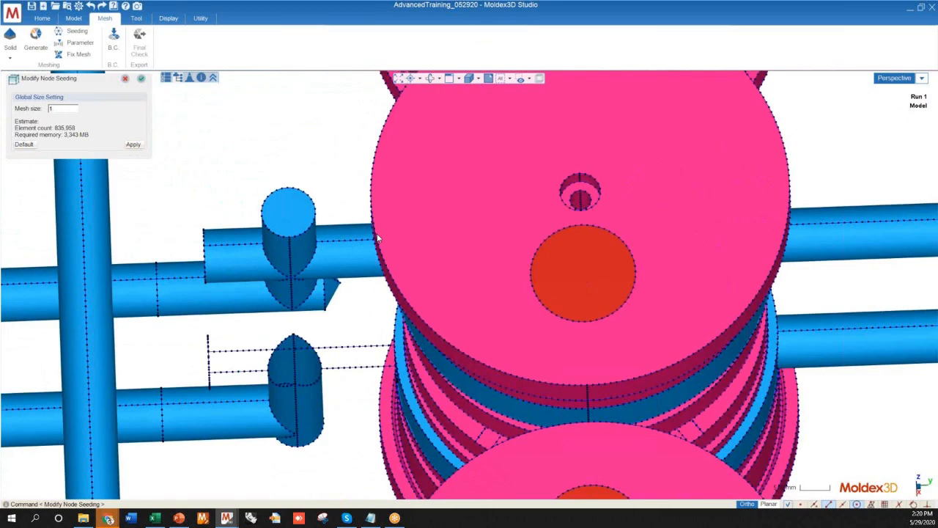
scroll(422, 216, "down", 8)
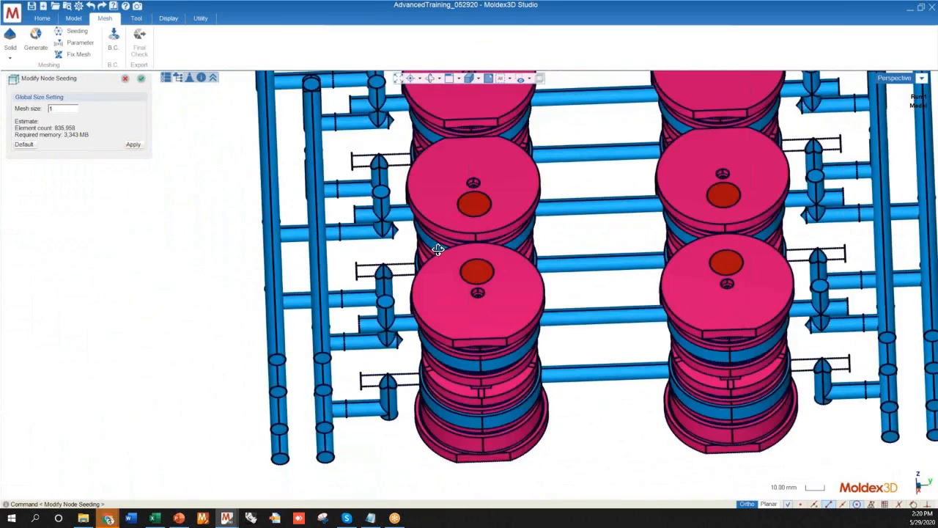
scroll(438, 249, "down", 4)
middle_click_drag(435, 225, 451, 350)
scroll(381, 192, "up", 3)
middle_click_drag(381, 192, 395, 381)
scroll(395, 361, "up", 3)
scroll(396, 362, "up", 3)
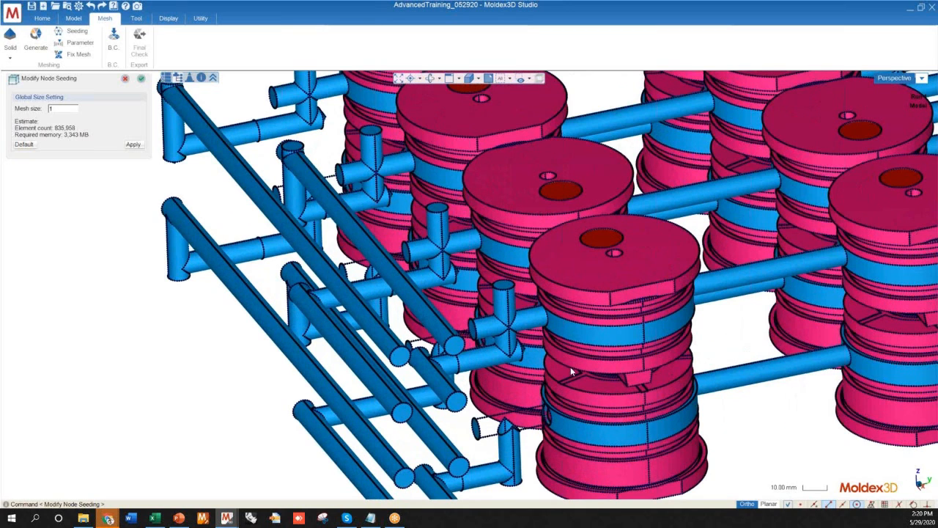
Accept the global mesh size of 1 for the hot runners, mold inserts and cooling channels
scroll(362, 293, "down", 4)
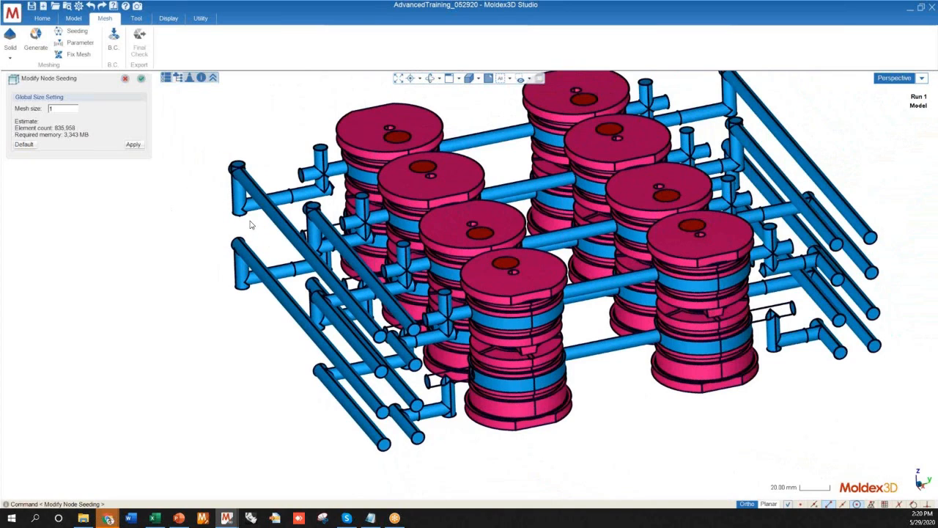
middle_click_drag(301, 253, 353, 355)
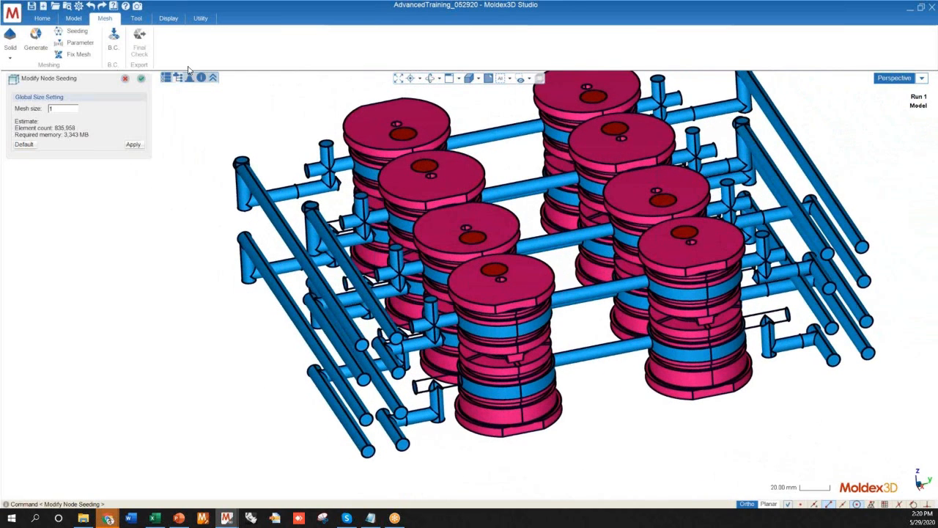
left_click(141, 79)
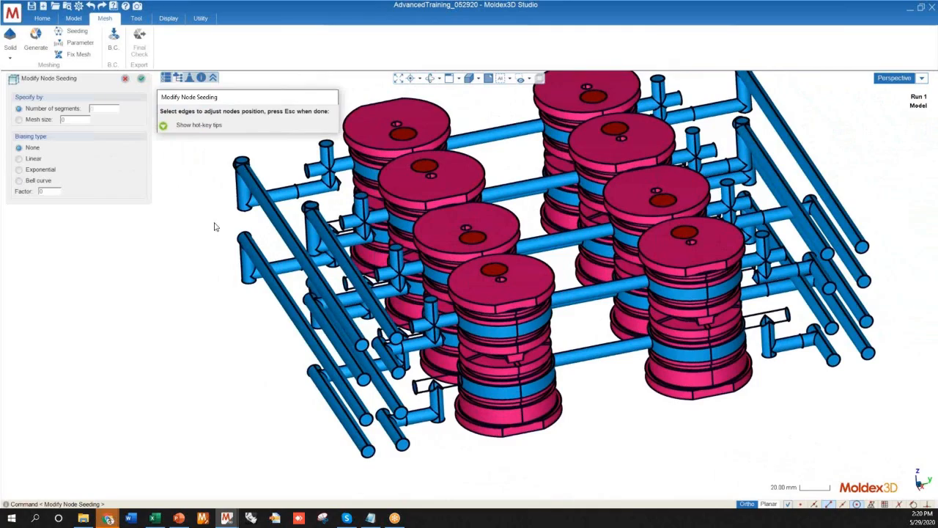
Examine the seeded edges of the hot runners, mold inserts and cooling channels, and finish the node seeding without adjusting individual edges
middle_click_drag(474, 309, 272, 295)
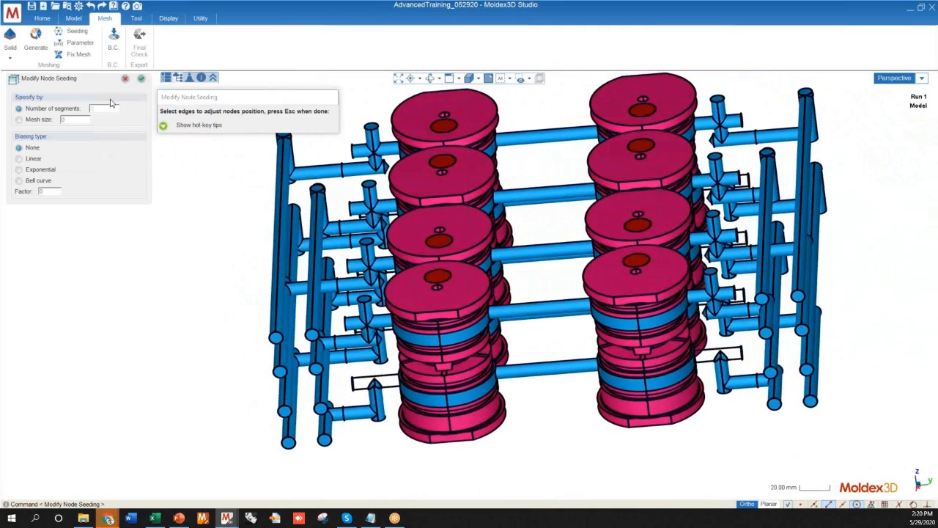
middle_click_drag(542, 258, 508, 313)
scroll(507, 313, "up", 5)
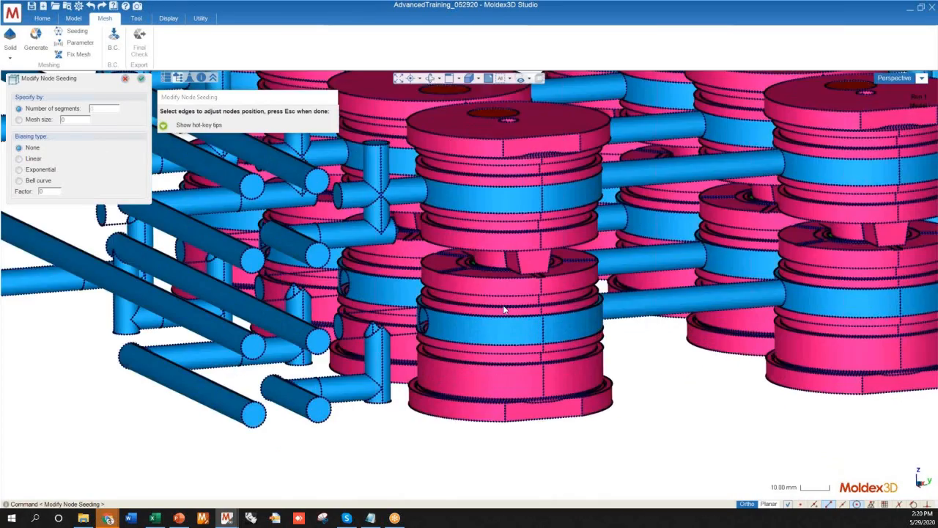
scroll(590, 257, "down", 1)
scroll(564, 263, "down", 3)
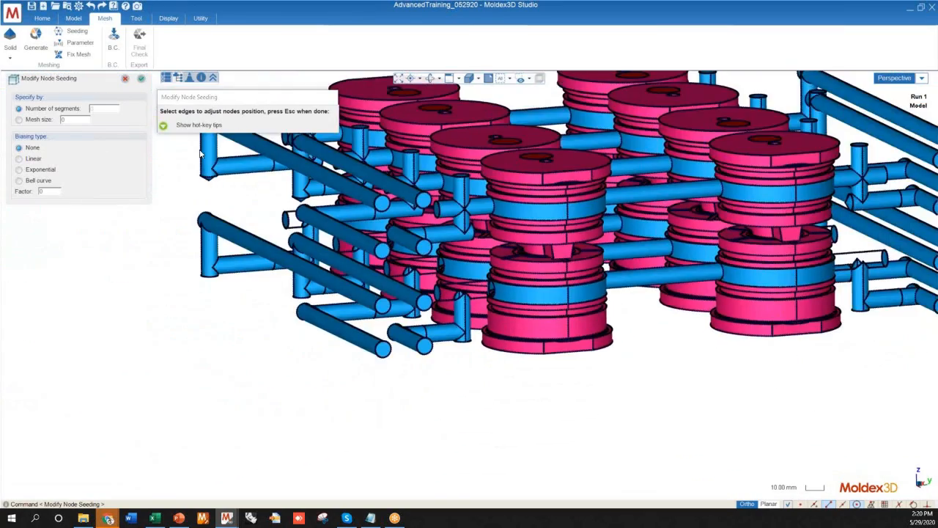
middle_click_drag(485, 381, 490, 419)
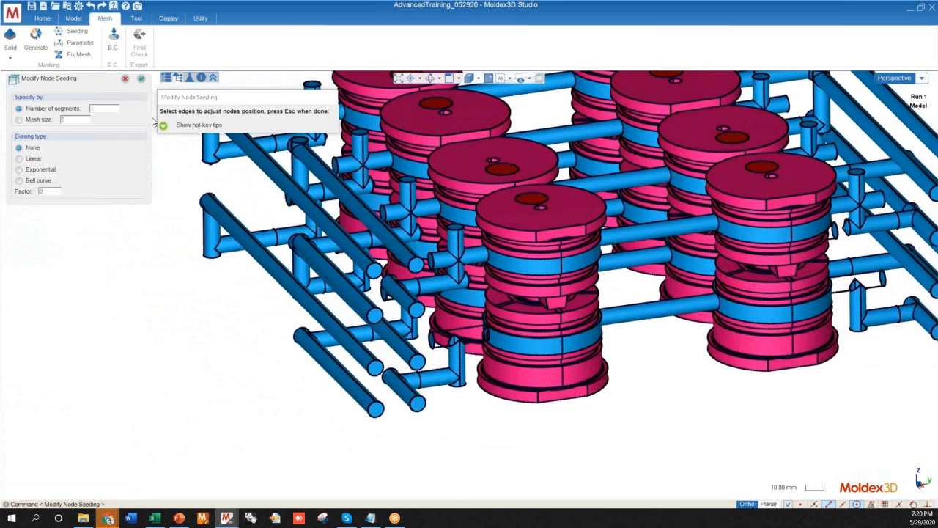
left_click(141, 78)
scroll(477, 310, "down", 8)
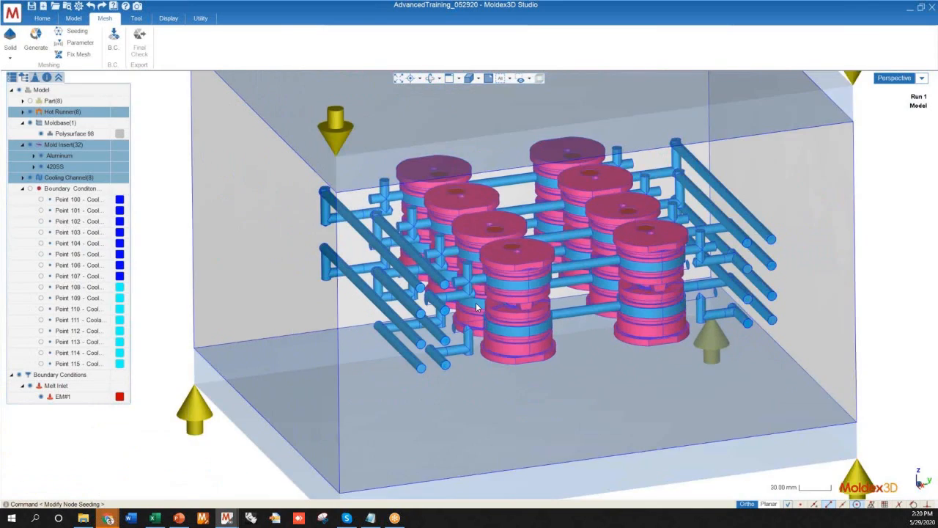
middle_click_drag(430, 224, 520, 301)
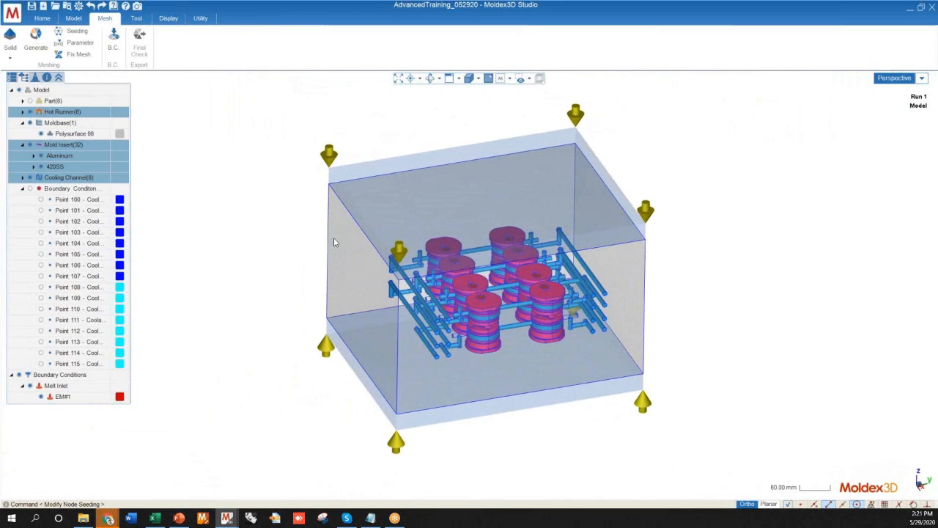
Open the solid mesh parameters and review the mesh type and boundary layer offset ratio for the Part attribute
left_click(80, 43)
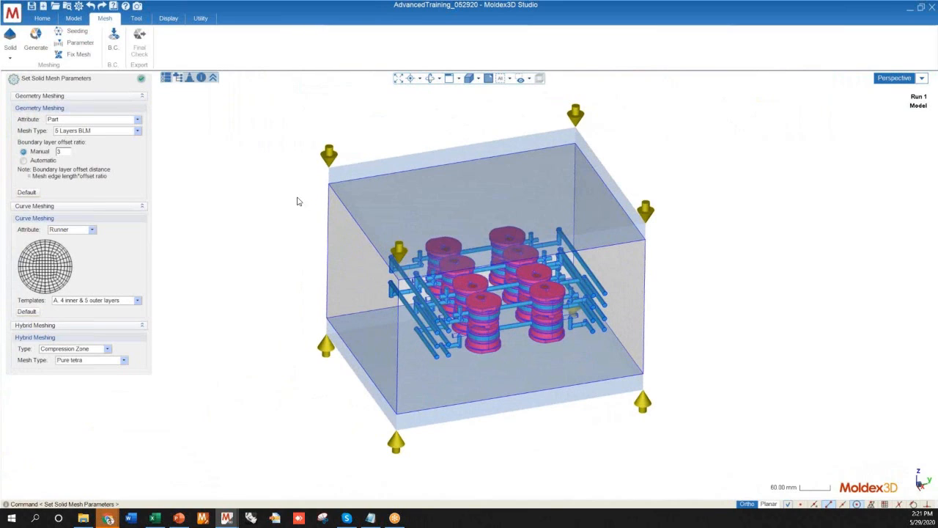
middle_click_drag(386, 327, 335, 287)
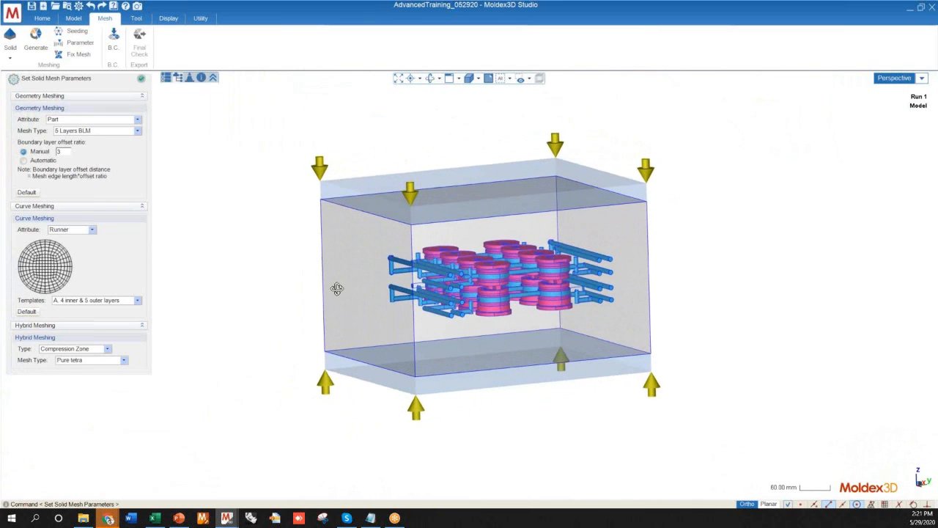
left_click(70, 131)
left_click(71, 132)
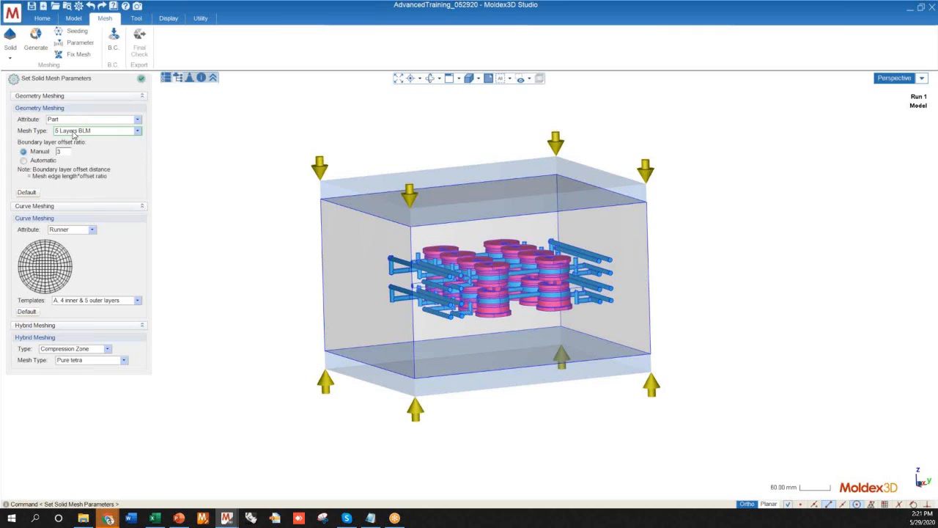
double_click(61, 151)
Review the geometry meshing parameters for the Part Insert and Runner attributes
left_click(93, 121)
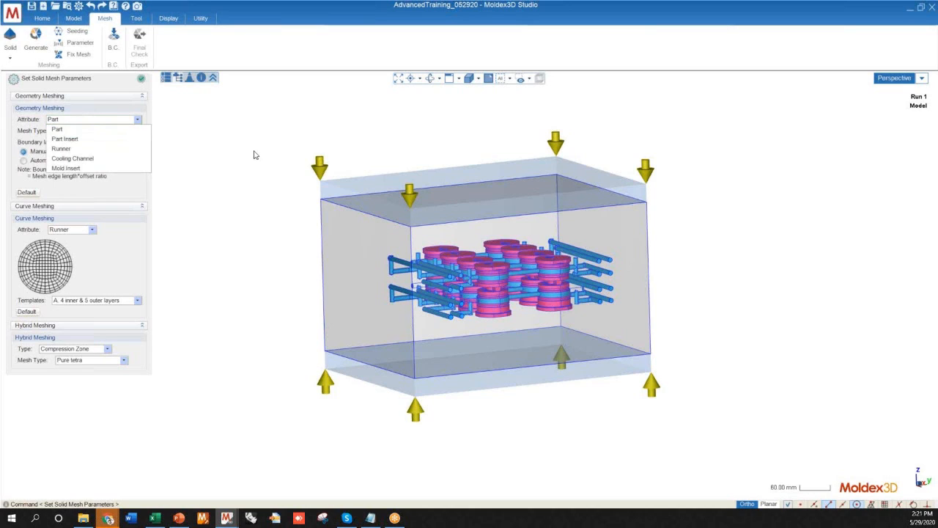
left_click(69, 140)
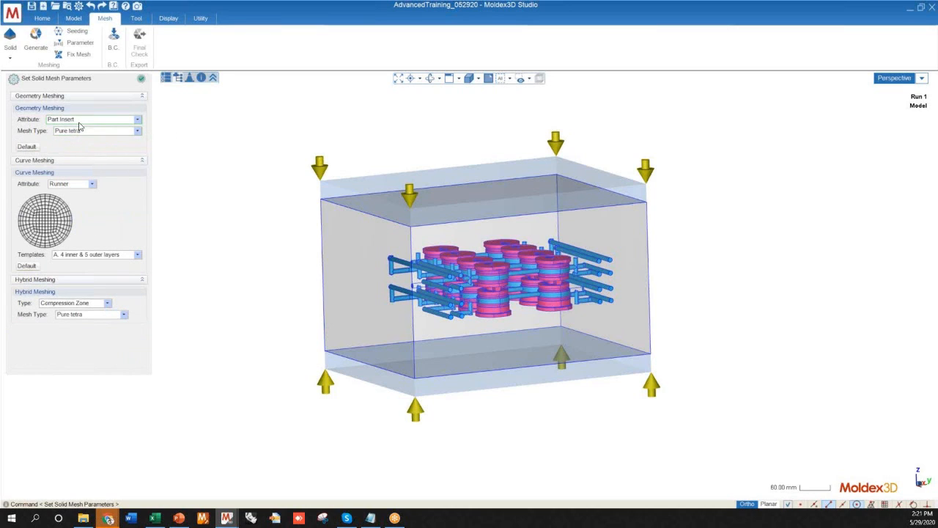
left_click(82, 121)
left_click(61, 148)
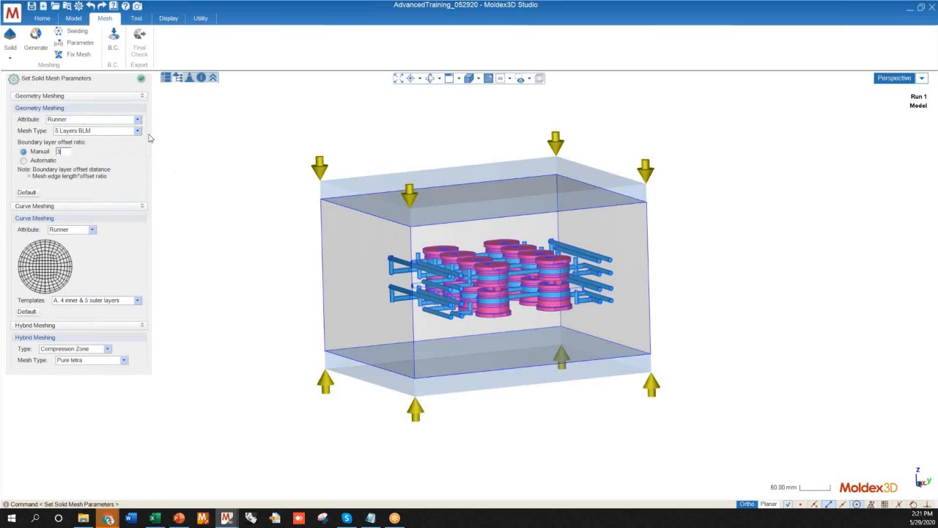
Review the mesh type and boundary layer offset ratio for the Cooling Channel attribute
left_click(102, 119)
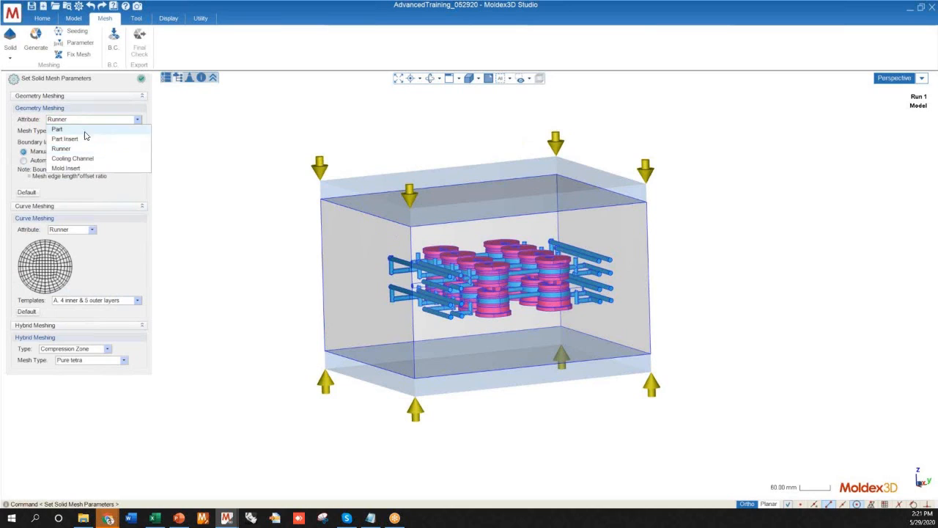
left_click(78, 159)
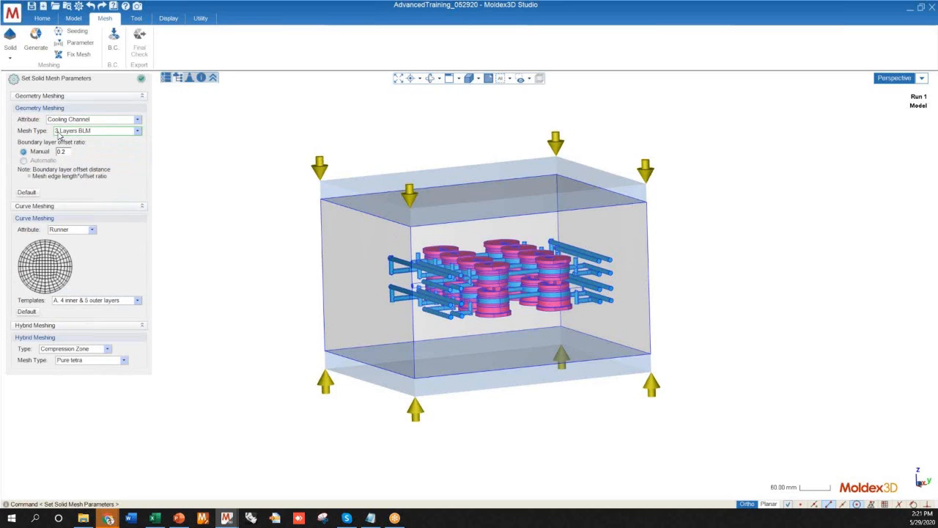
left_click_drag(67, 151, 54, 155)
left_click(67, 151)
Review the mesh type for the Mold Insert attribute and examine the inserts and cooling channels inside the moldbase
left_click(72, 119)
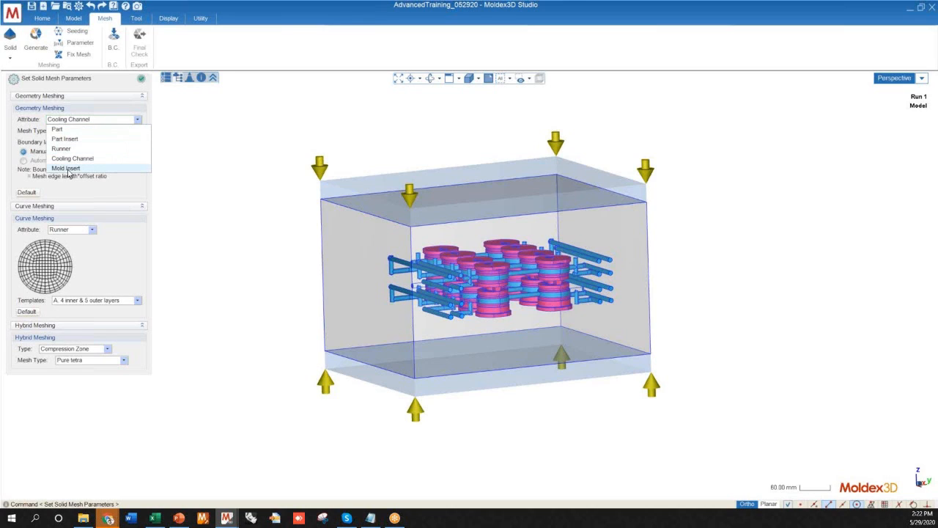
left_click(68, 170)
middle_click_drag(350, 244, 363, 269)
scroll(569, 281, "up", 4)
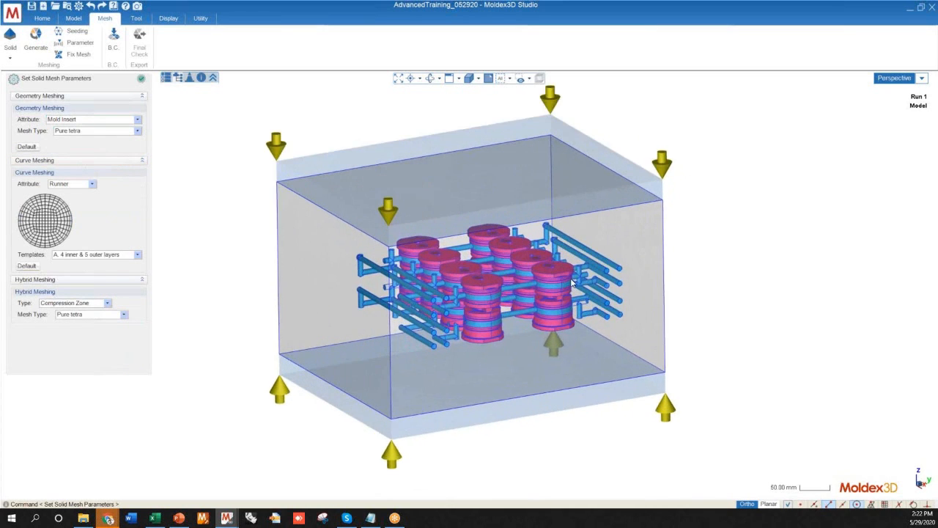
scroll(461, 317, "up", 2)
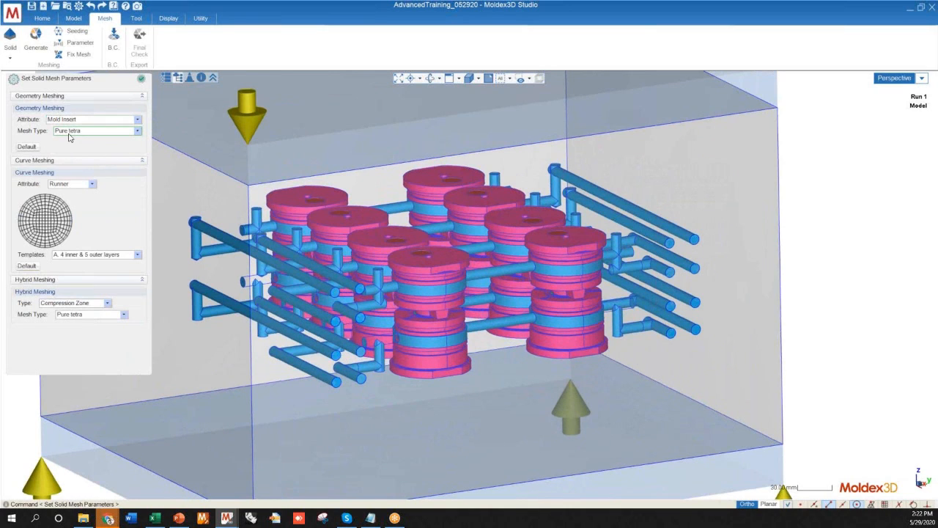
scroll(468, 276, "down", 3)
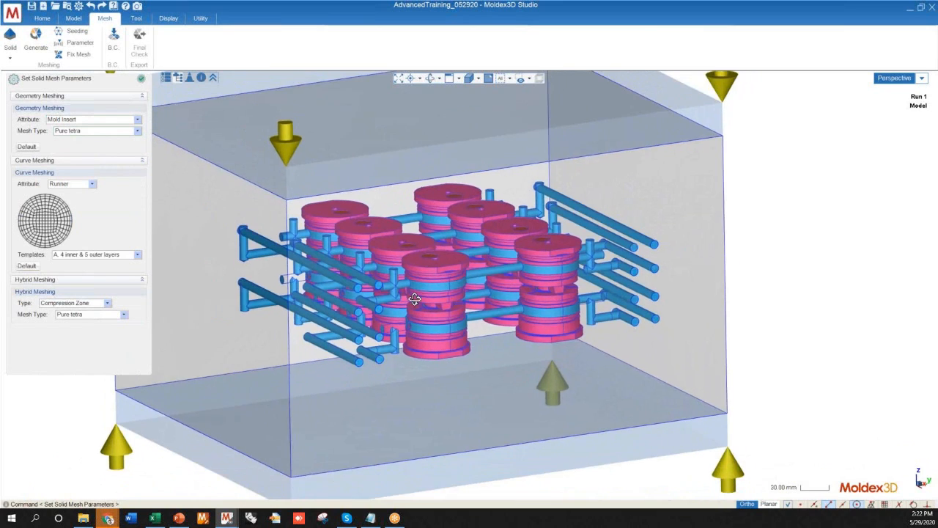
middle_click_drag(371, 290, 459, 280)
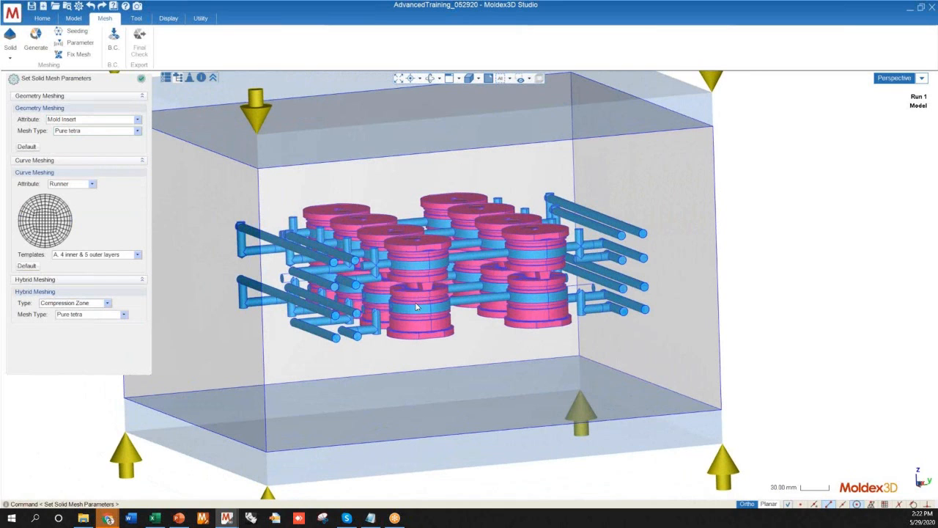
scroll(396, 312, "up", 2)
scroll(396, 311, "up", 3)
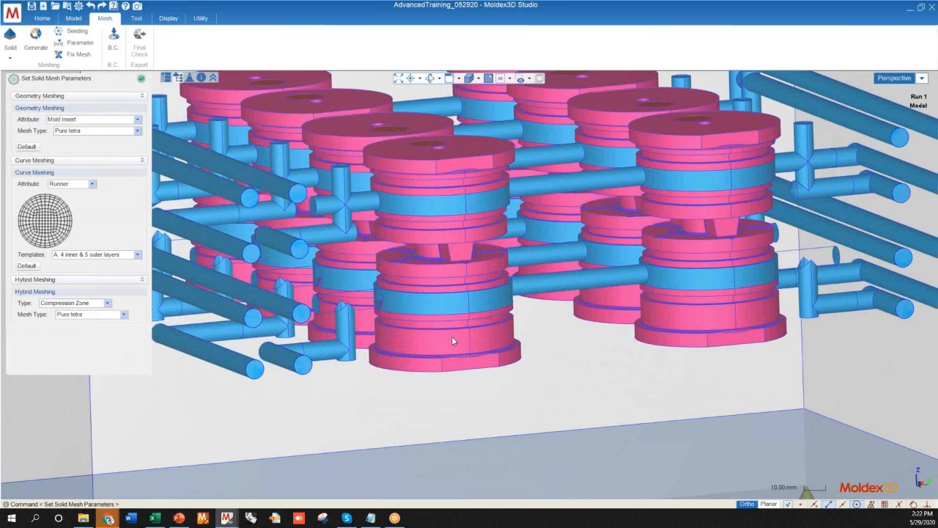
scroll(367, 373, "down", 8)
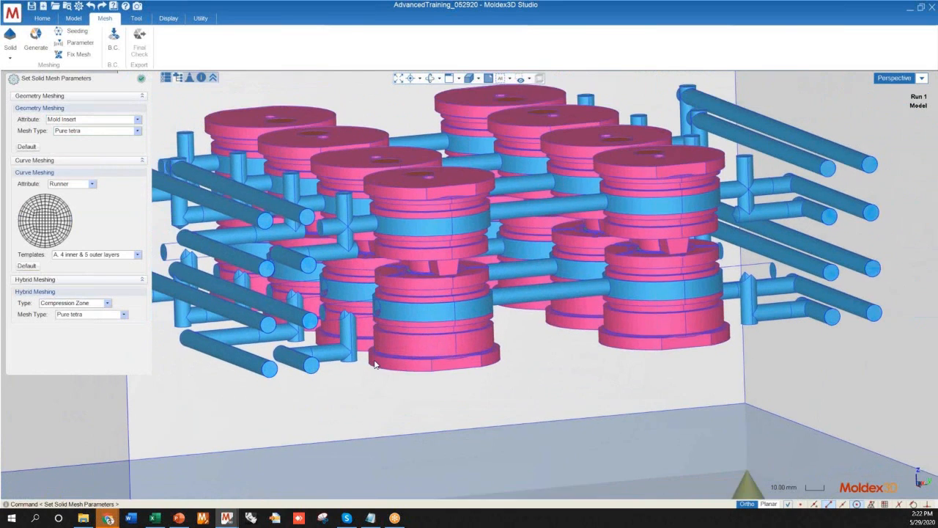
scroll(459, 242, "down", 2)
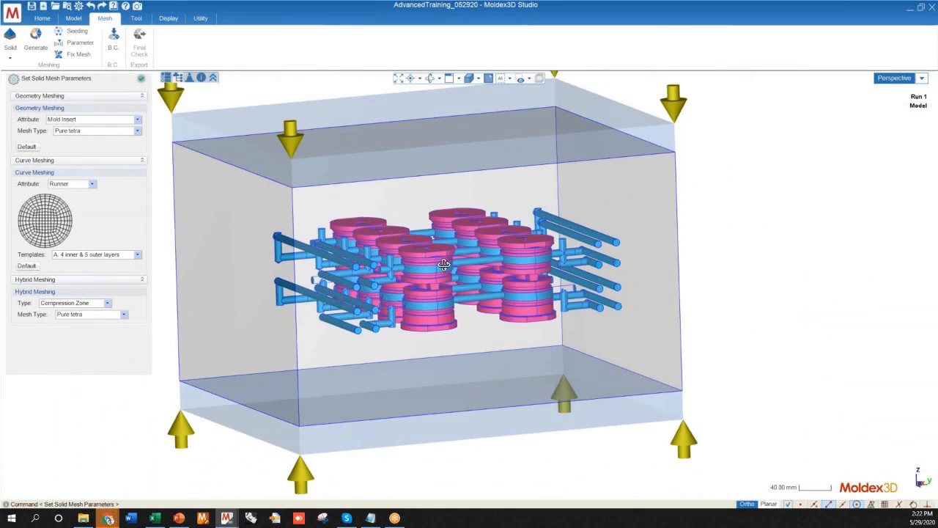
mouse_move(451, 249)
middle_mouse_down()
mouse_move(444, 266)
mouse_move(445, 249)
middle_mouse_up()
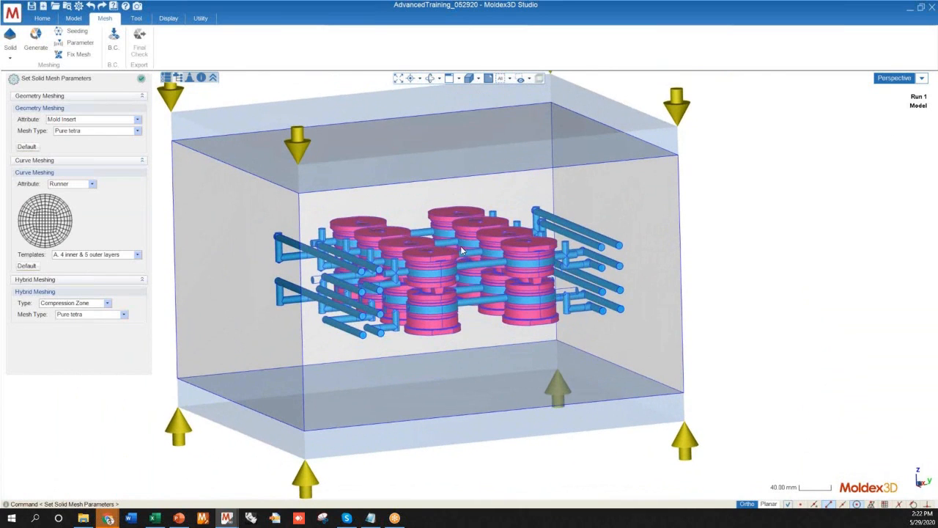
middle_click_drag(454, 331, 467, 349)
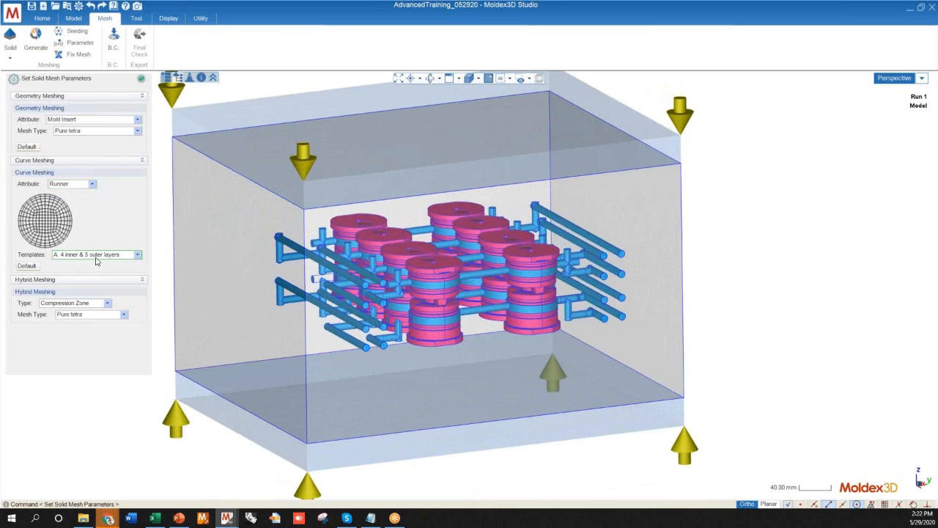
Show the curve meshing parameters for the Cooling Channel attribute and accept the solid mesh parameters
left_click(70, 183)
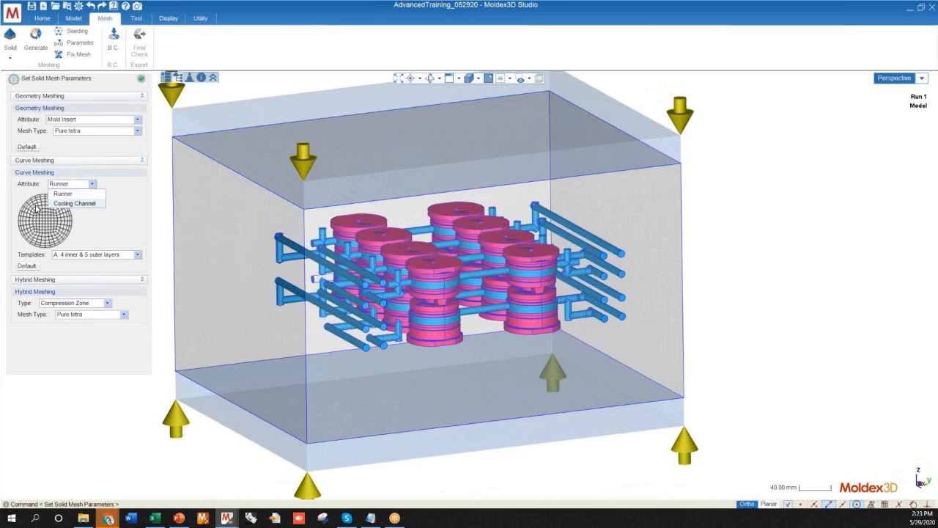
left_click(64, 204)
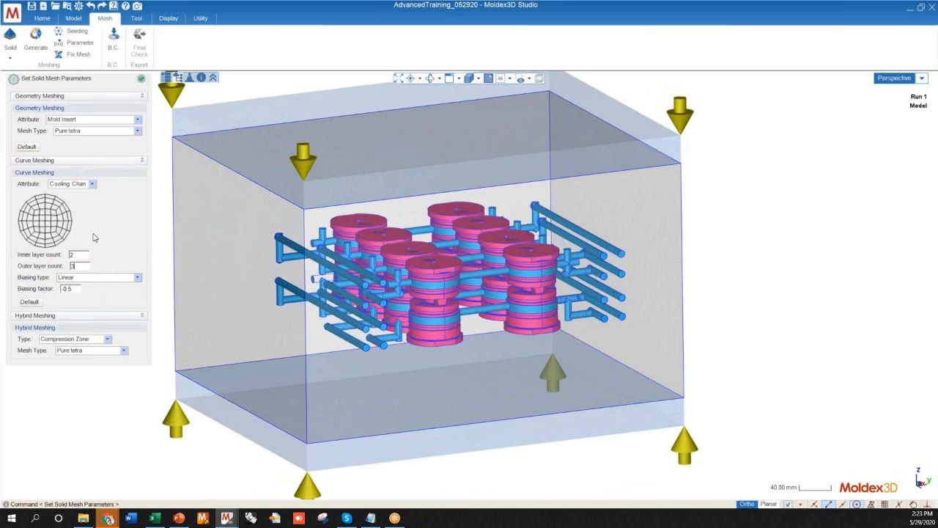
left_click(141, 79)
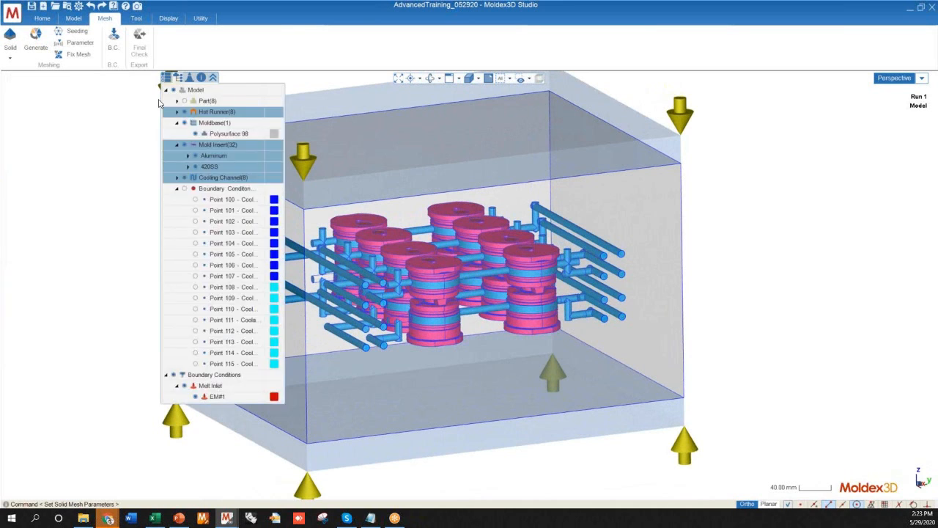
Show the coolant inlet and outlet boundary condition points on the cooling channels
middle_click_drag(419, 364, 462, 381)
left_click(30, 188)
middle_click_drag(440, 323, 399, 324)
middle_click_drag(396, 220, 376, 327)
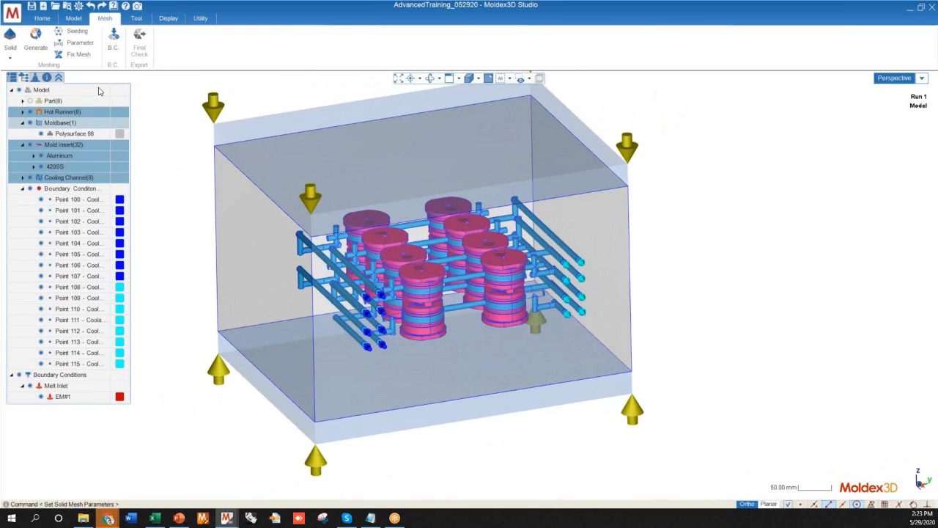
Start generating the BLM mesh from the surface mesh stage of part, runner, mold insert and cooling channel
left_click(35, 38)
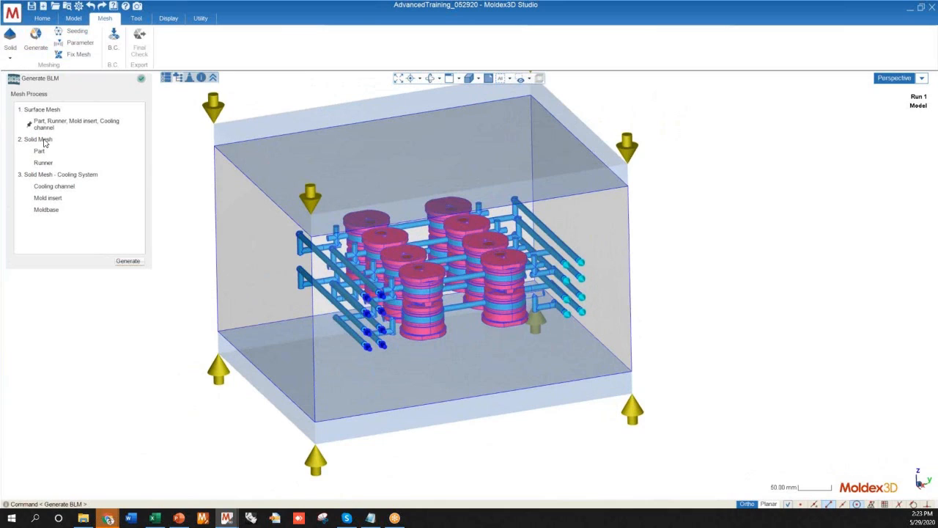
left_click(50, 213)
left_click(46, 125)
middle_click_drag(411, 327, 464, 349)
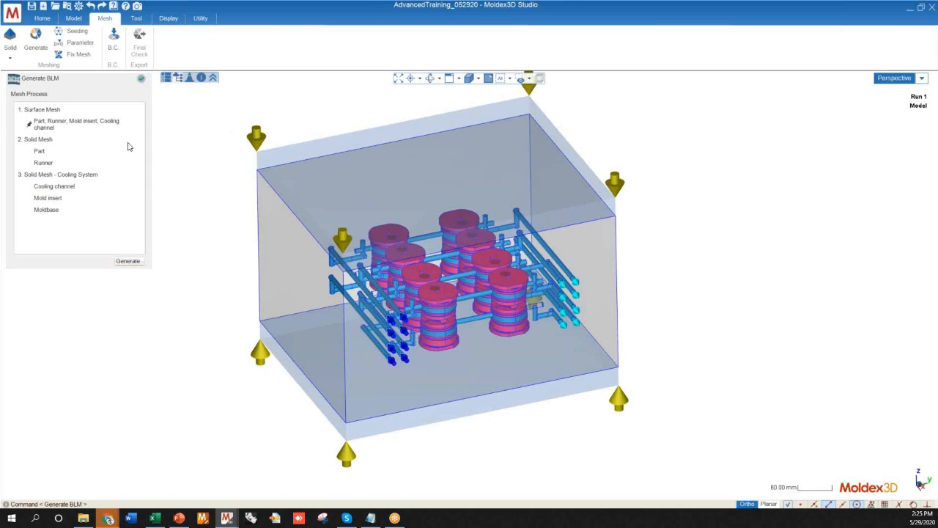
left_click(128, 262)
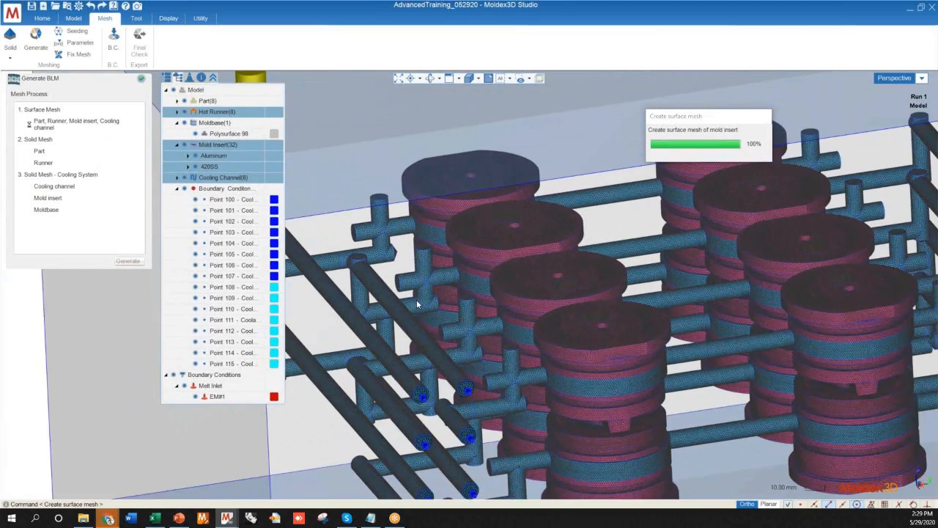
scroll(417, 299, "down", 5)
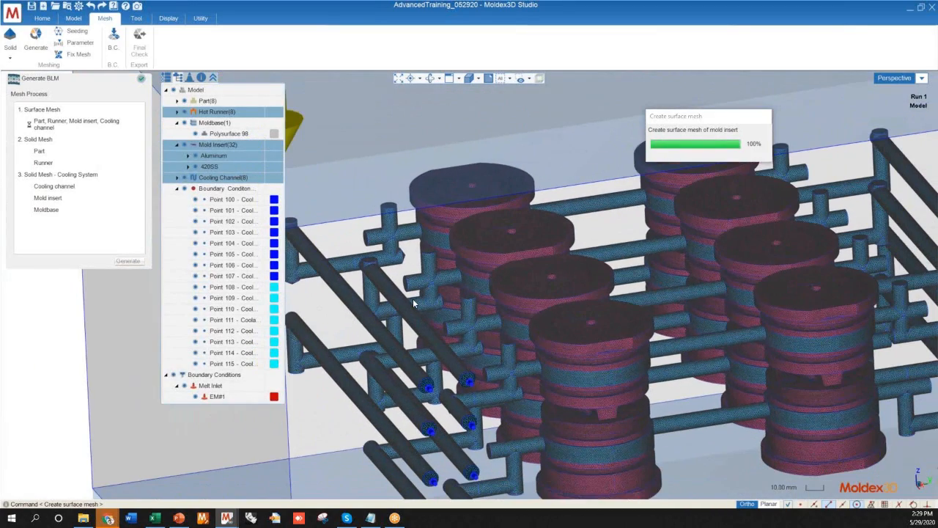
scroll(411, 304, "down", 4)
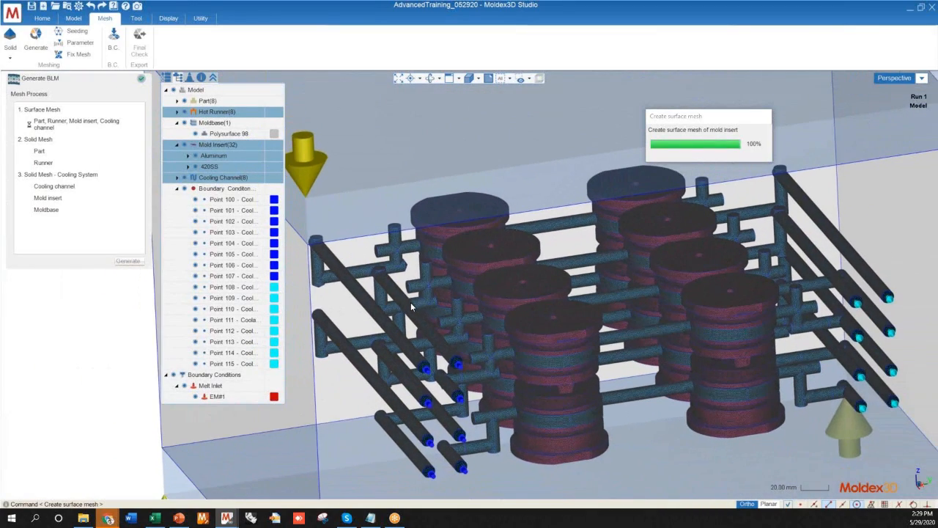
scroll(426, 314, "up", 1)
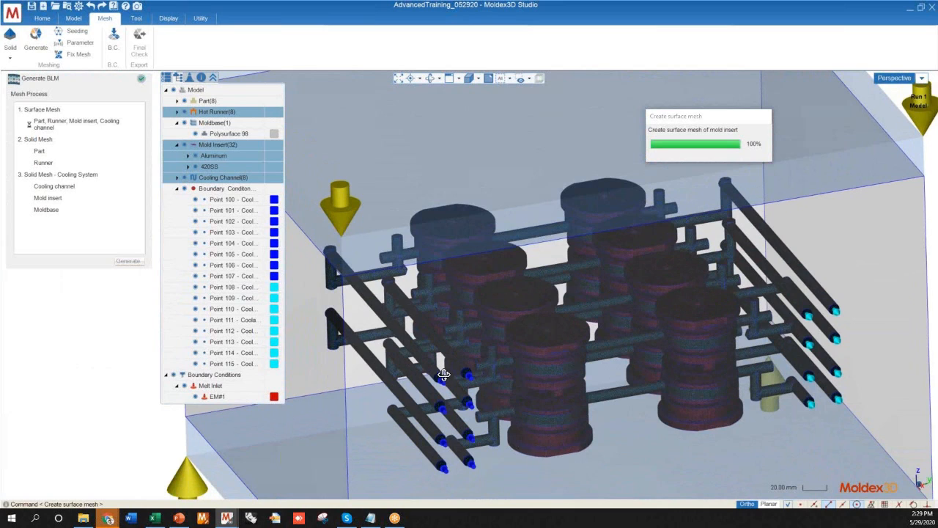
scroll(413, 319, "up", 1)
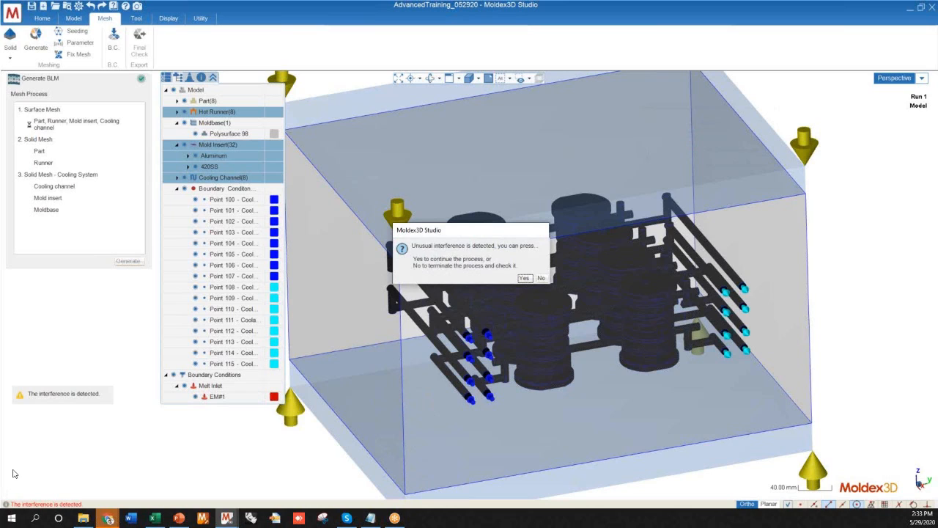
Continue the surface mesh generation of part, runner, mold insert and cooling channel despite the detected interference
left_click_drag(465, 234, 476, 225)
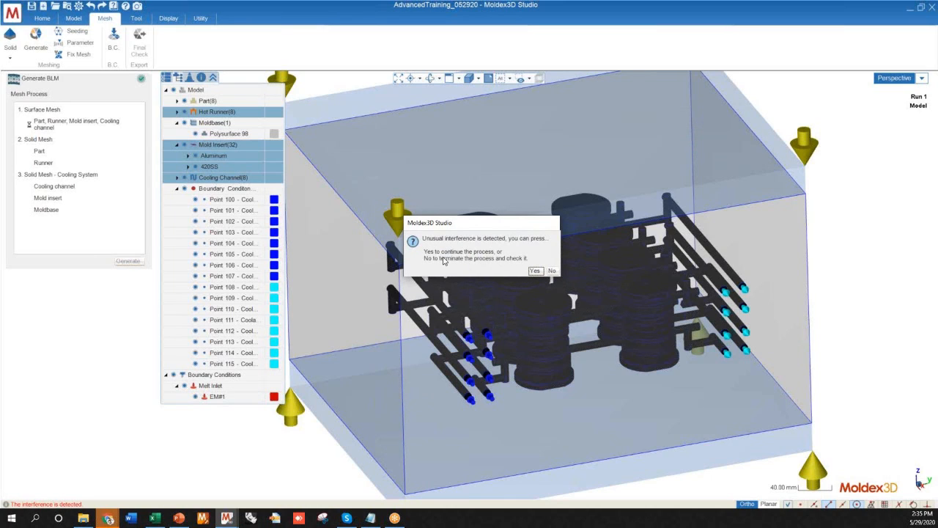
left_click(535, 270)
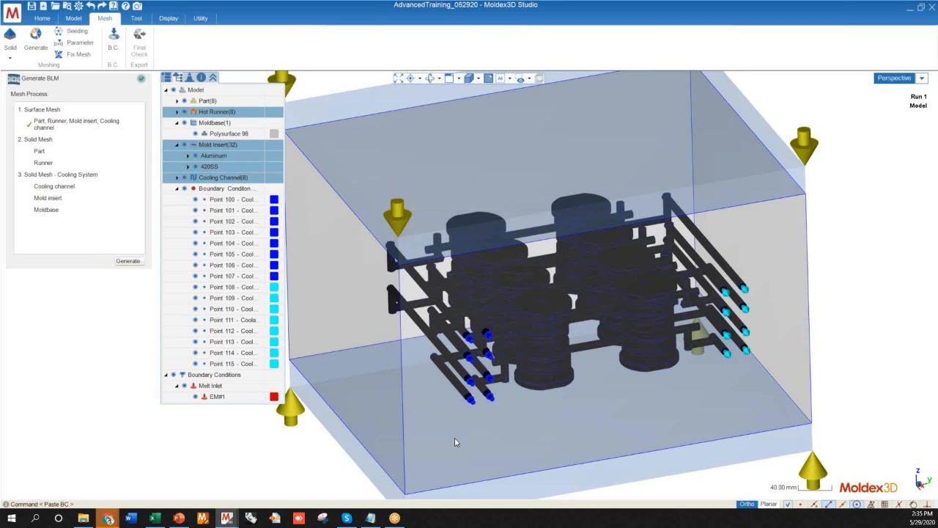
Examine the generated surface mesh on the mold inserts and cooling channels, including the element matching along the insert boundaries up close
middle_click_drag(598, 381, 550, 310)
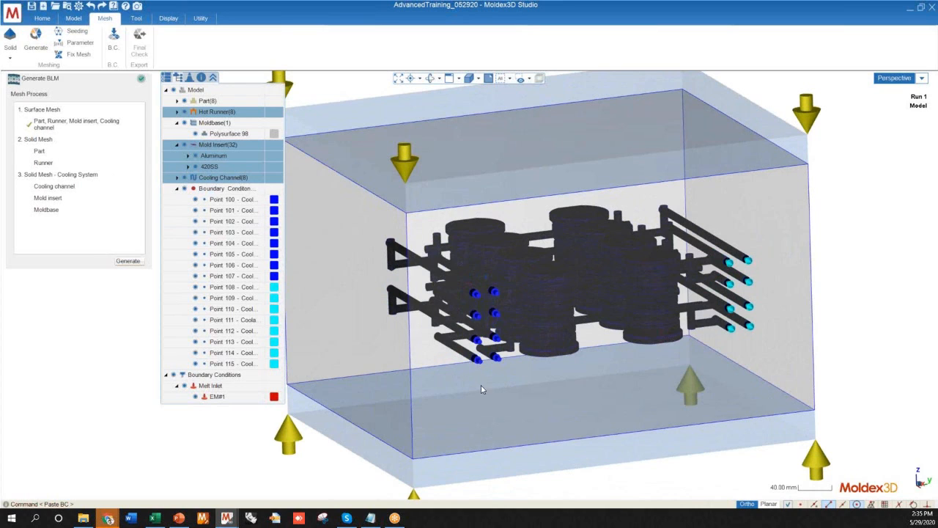
middle_click_drag(504, 408, 516, 361)
scroll(560, 320, "up", 5)
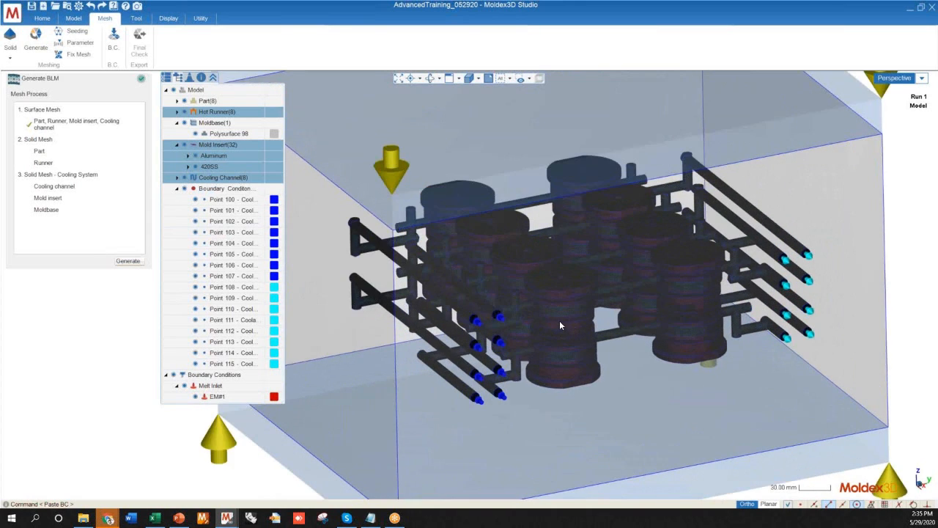
scroll(562, 314, "up", 2)
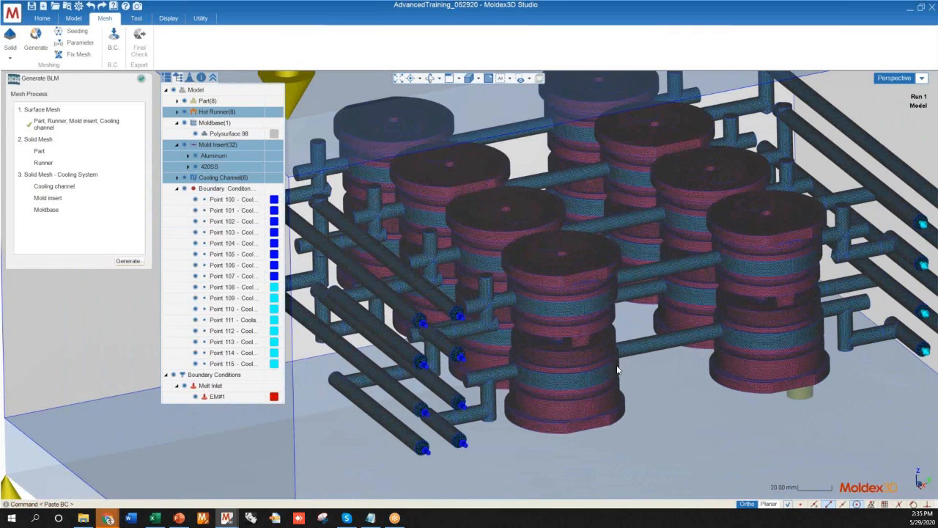
scroll(538, 363, "down", 3)
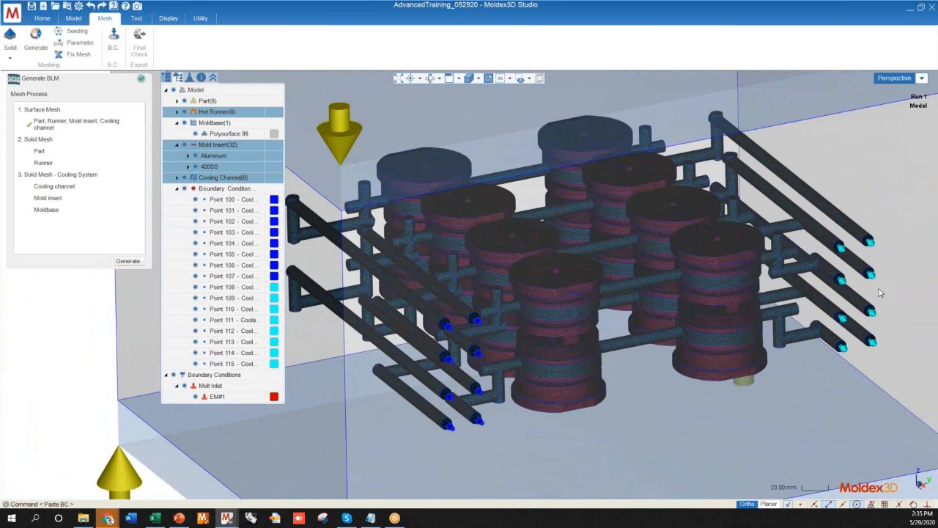
scroll(534, 312, "up", 5)
scroll(533, 312, "up", 8)
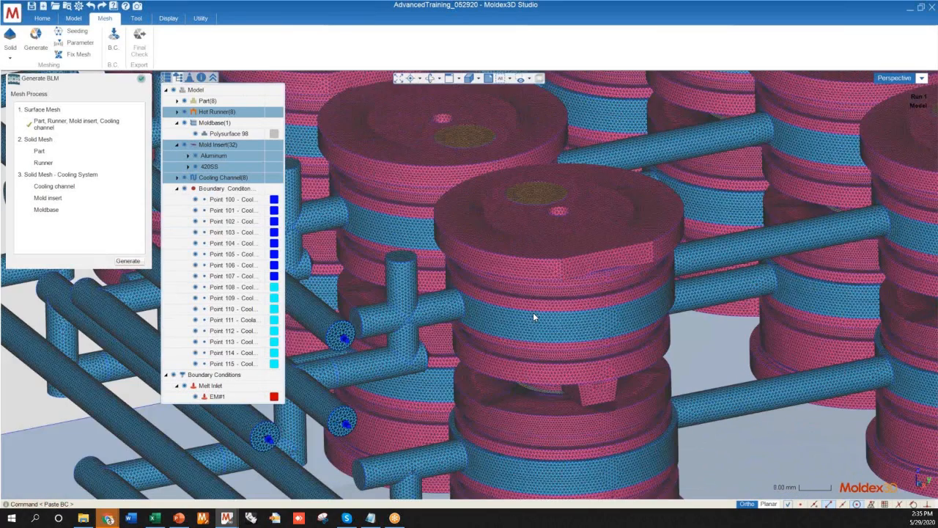
scroll(530, 292, "up", 3)
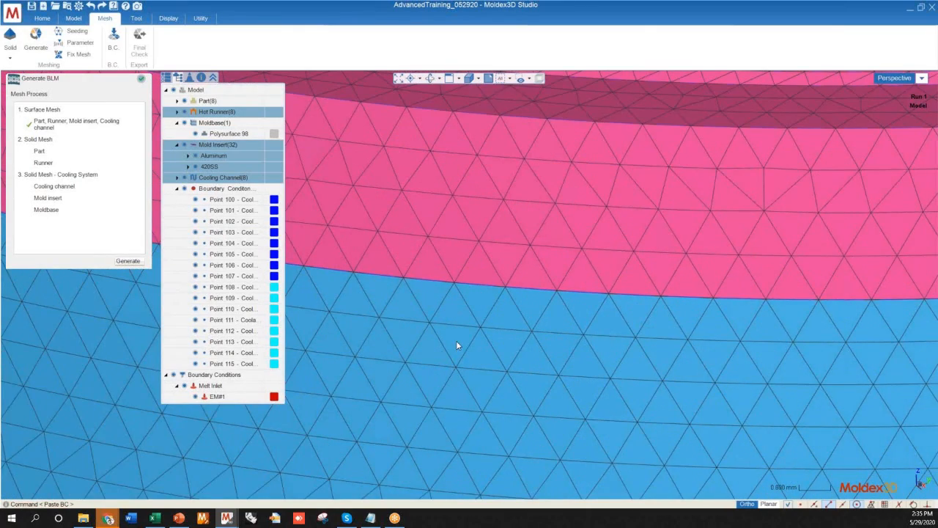
scroll(456, 344, "down", 2)
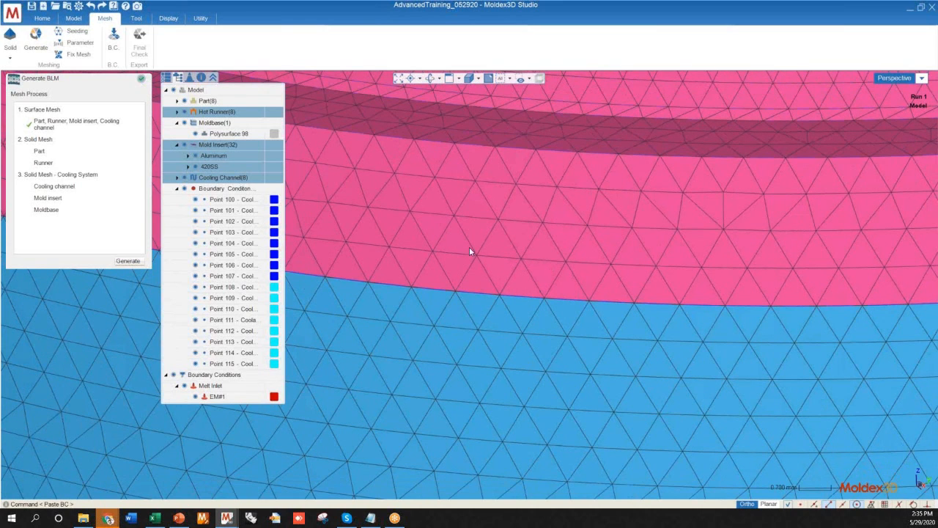
scroll(588, 277, "down", 1)
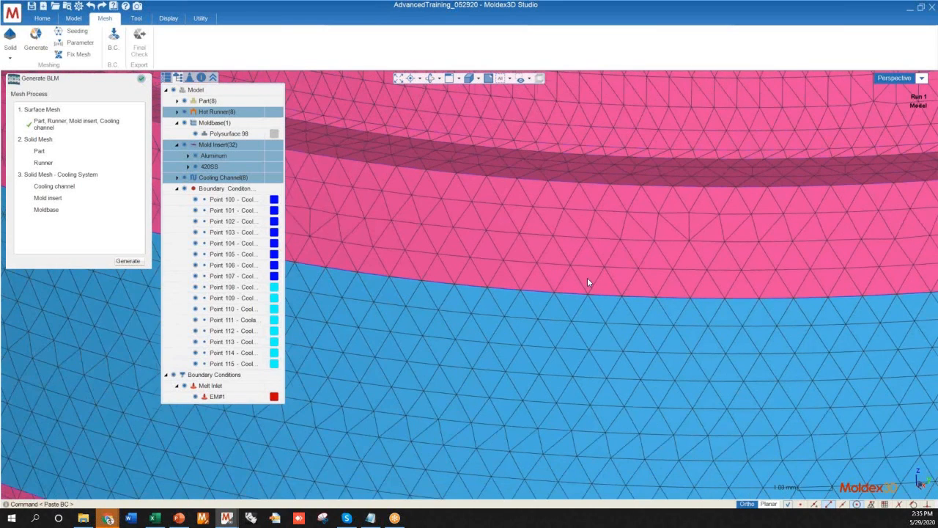
scroll(587, 277, "down", 1)
scroll(469, 241, "down", 1)
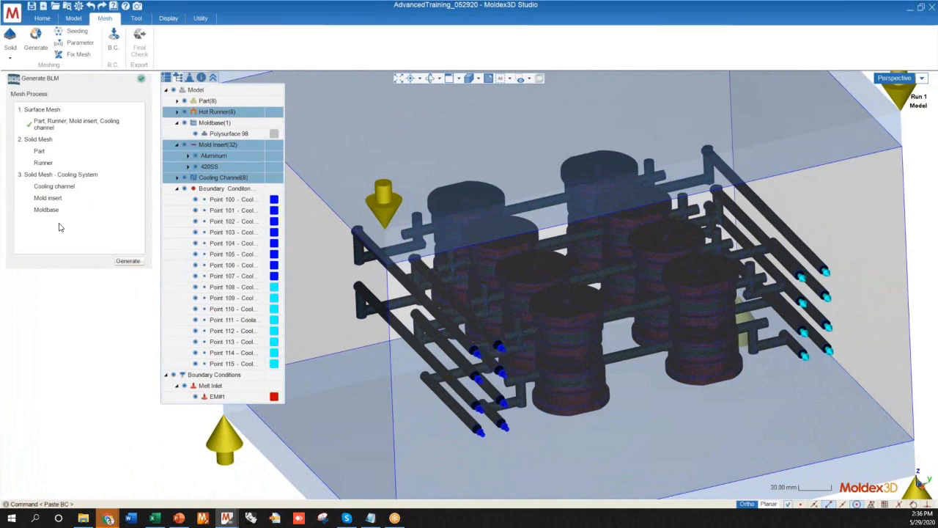
Inspect the surface mesh of the cooling channels around the coolant inlet ends and the neighbouring inserts
middle_click_drag(408, 294, 480, 340)
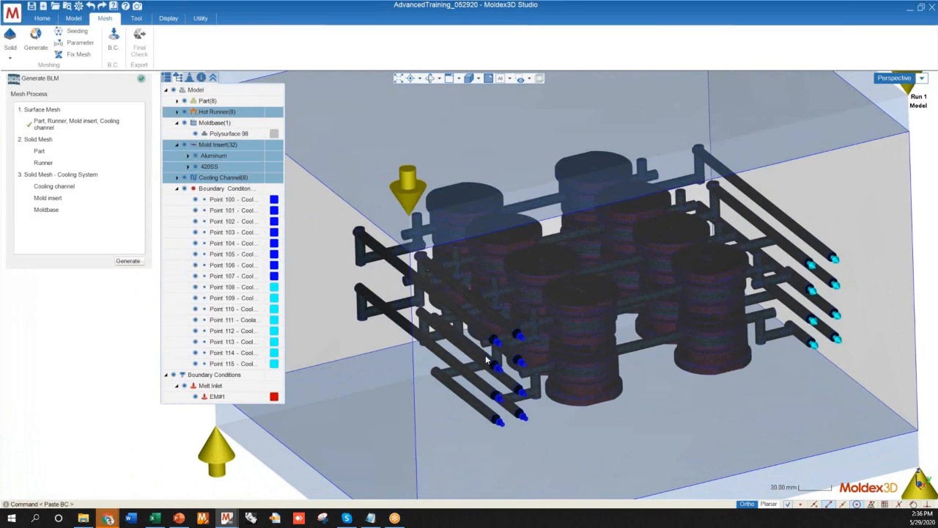
scroll(489, 345, "up", 2)
scroll(489, 345, "up", 5)
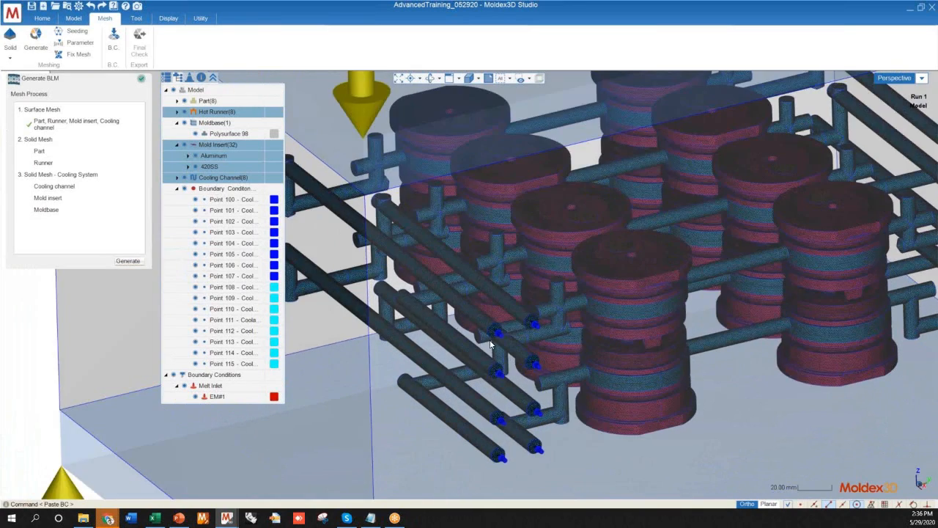
scroll(432, 350, "down", 5)
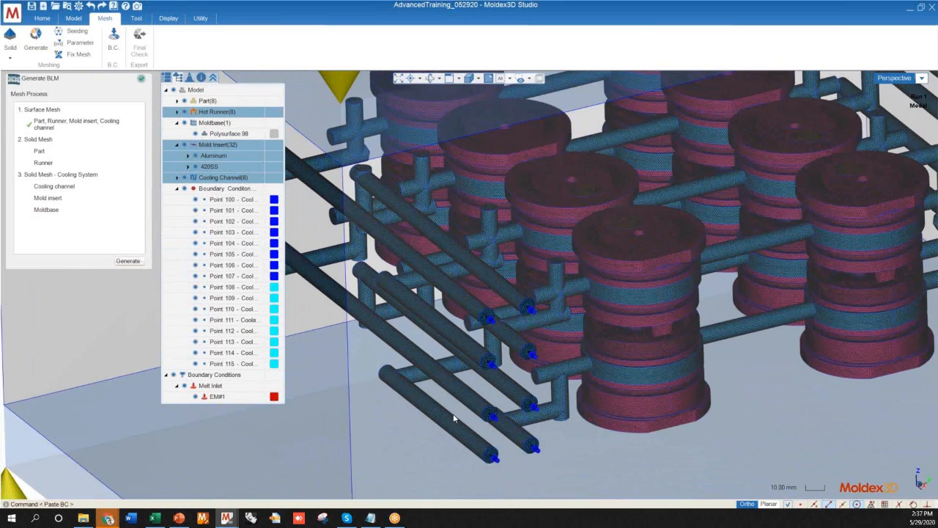